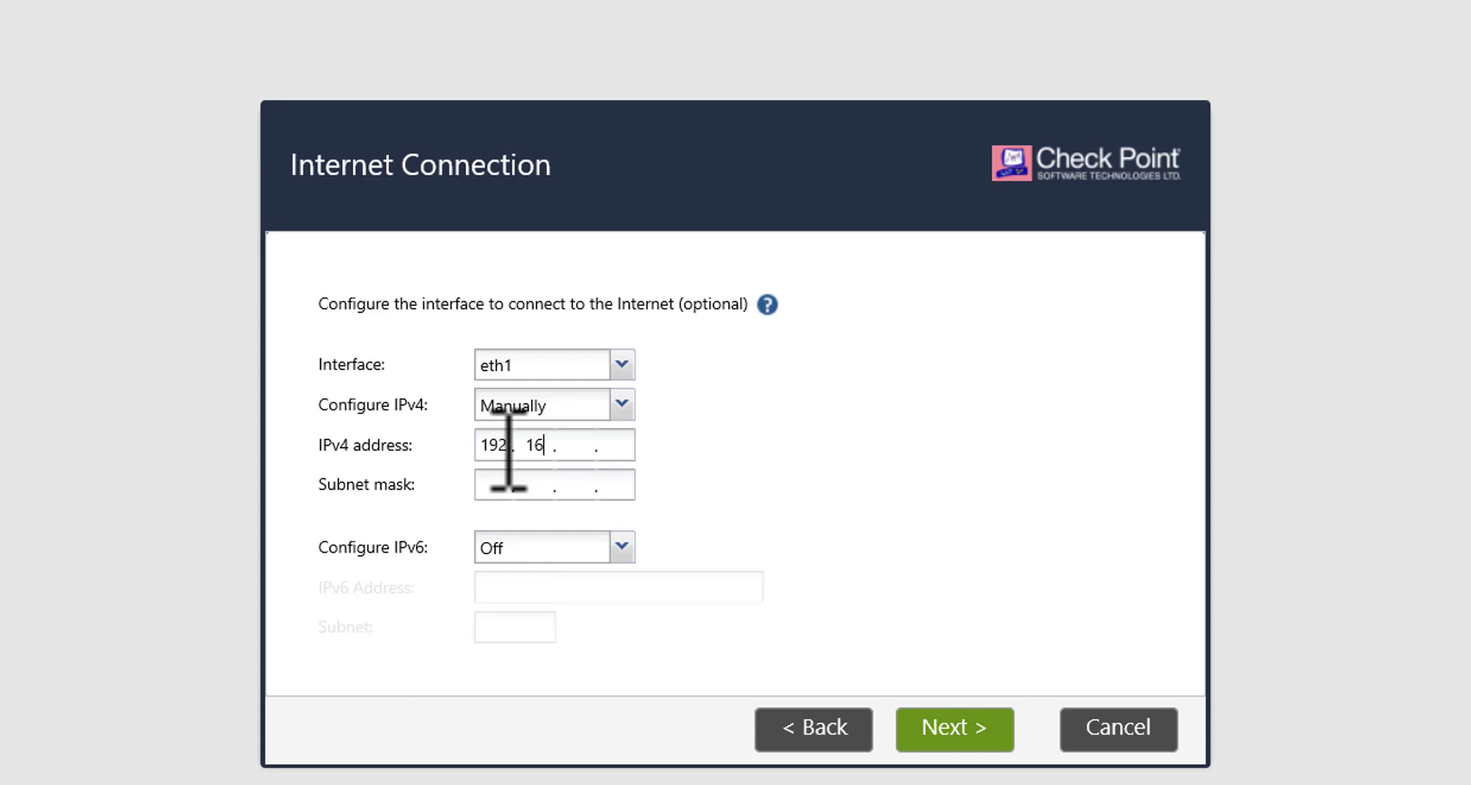
- Enter subnet mask 255.255.255.0 for the management interface
key("Tab")
type("255.255.255.0")
left_click(981, 730)
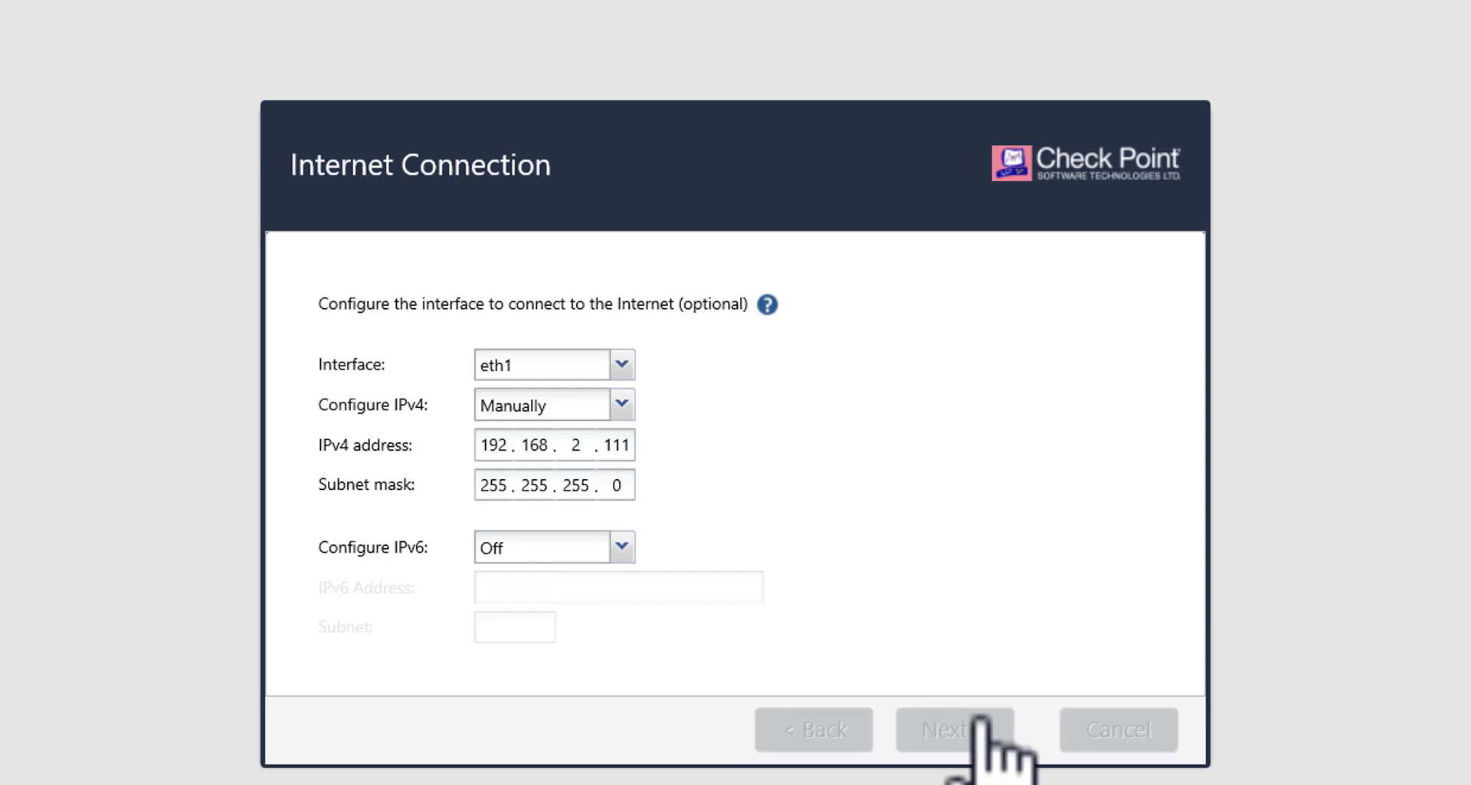
- Set host name HQ_FW, domain root.local, and DNS servers 192.168.2.120 and 1.1.1.1
type("HQ")
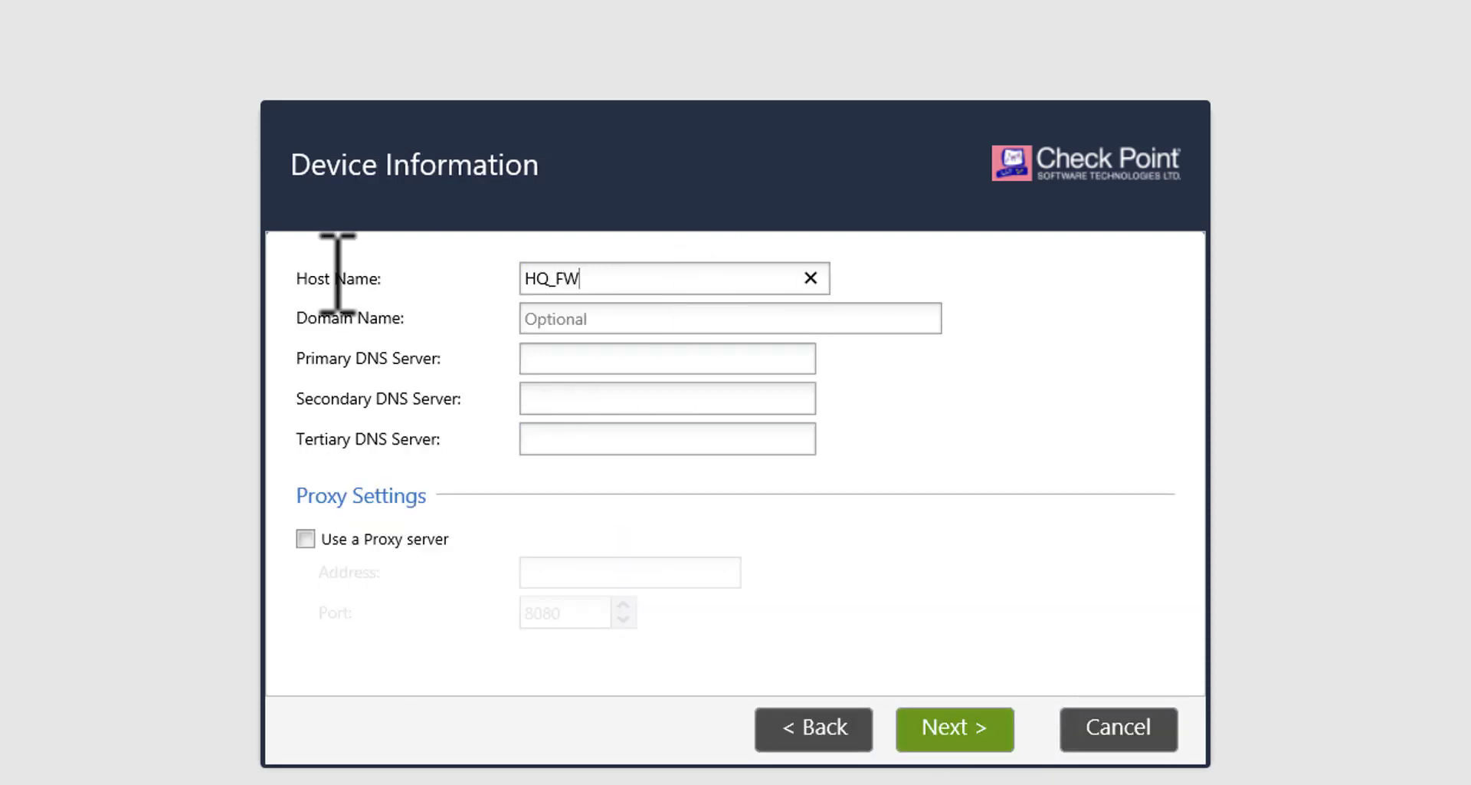
type("_FW")
left_click(565, 315)
type("root.local")
key("Tab")
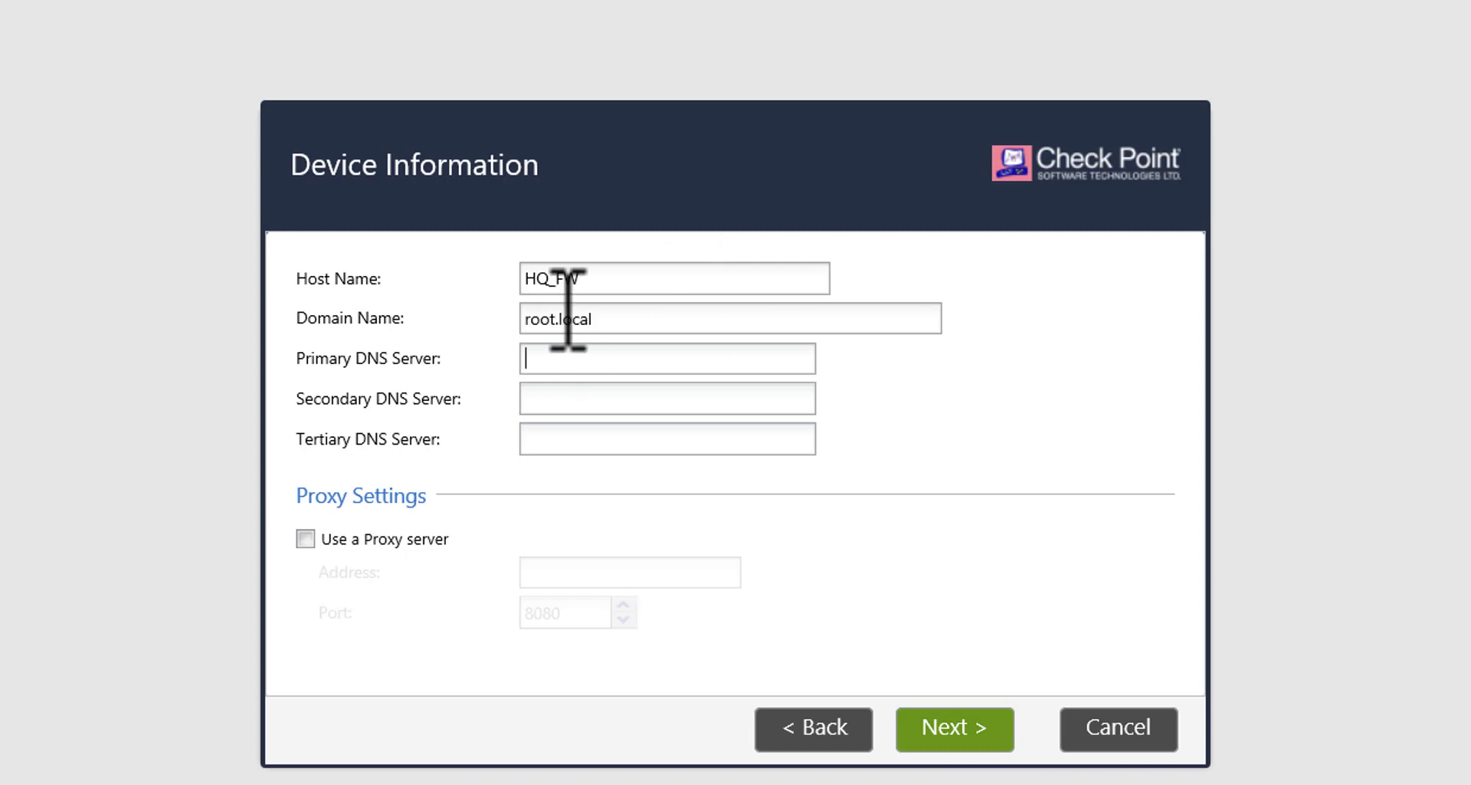
type("192.168.2.120")
key("Tab")
type("1.1.1.1")
left_click(978, 728)
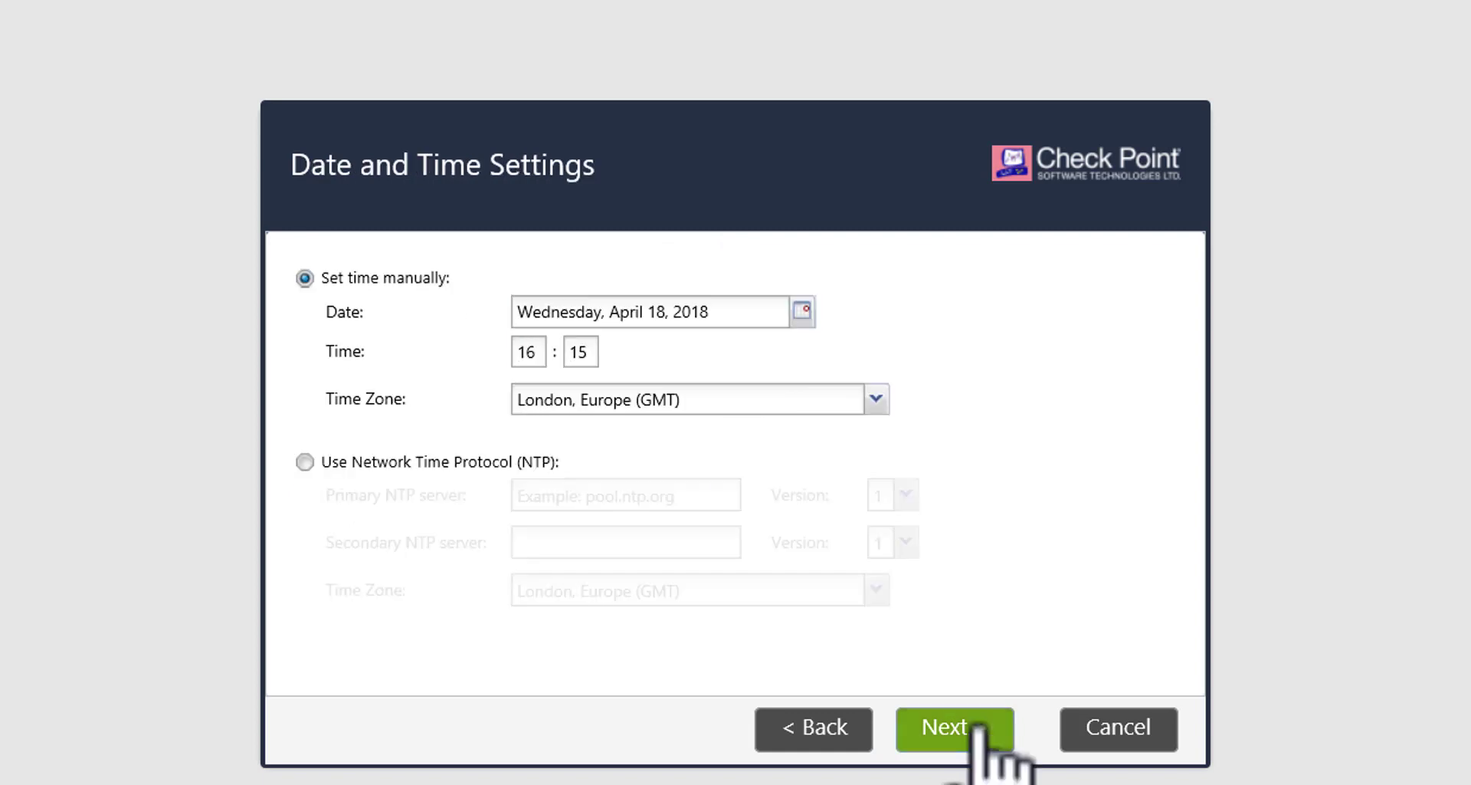
- Set the time zone to Casablanca, Africa (GMT)
left_click(667, 399)
type("c")
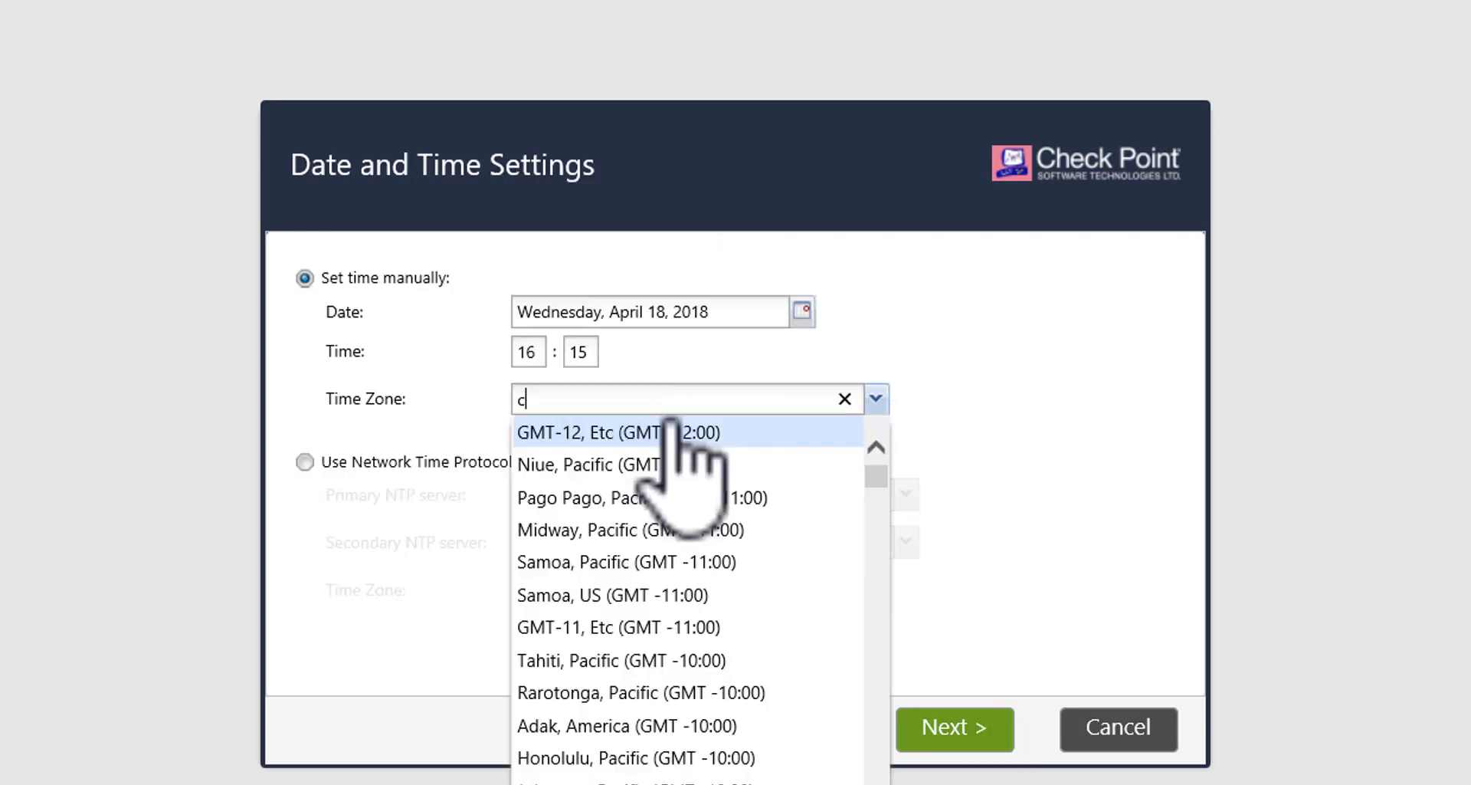
left_click(667, 426)
left_click(941, 730)
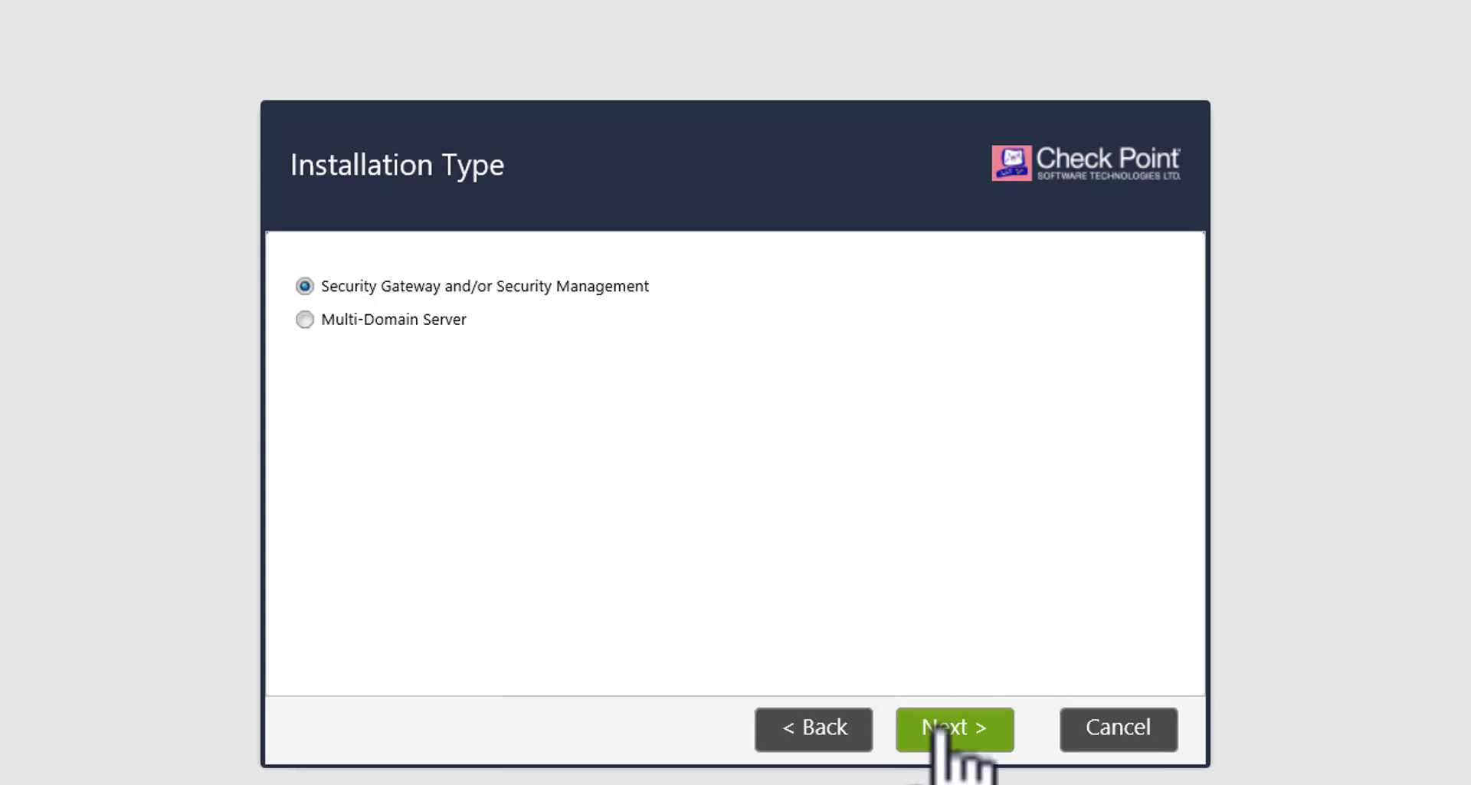
- Install Security Gateway only, without Security Management or automatic Blade Contracts download
left_click(939, 725)
left_click(305, 355)
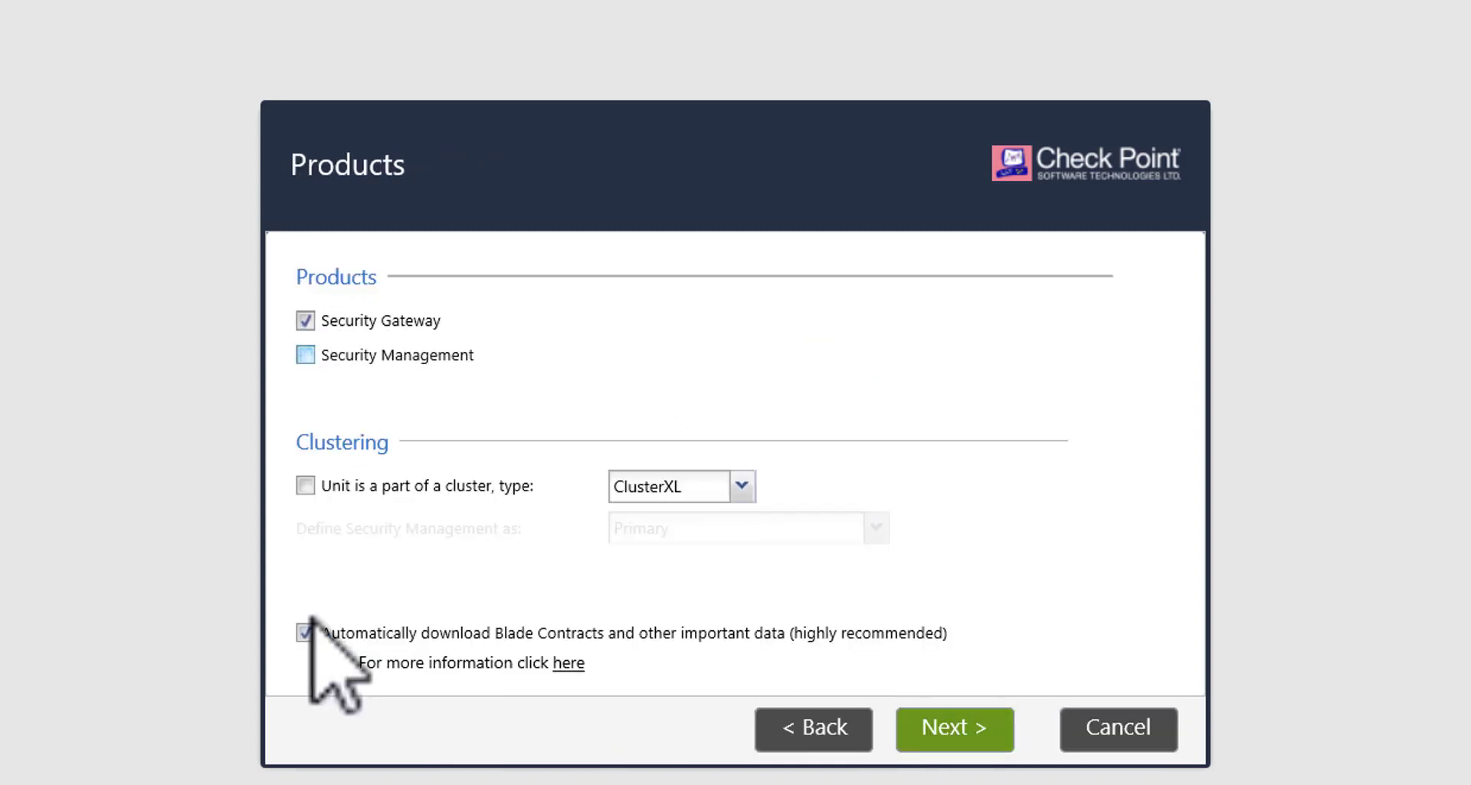
left_click(305, 632)
left_click(967, 732)
- Enter and confirm the SIC activation key, and disable sending product experience data
left_click(962, 734)
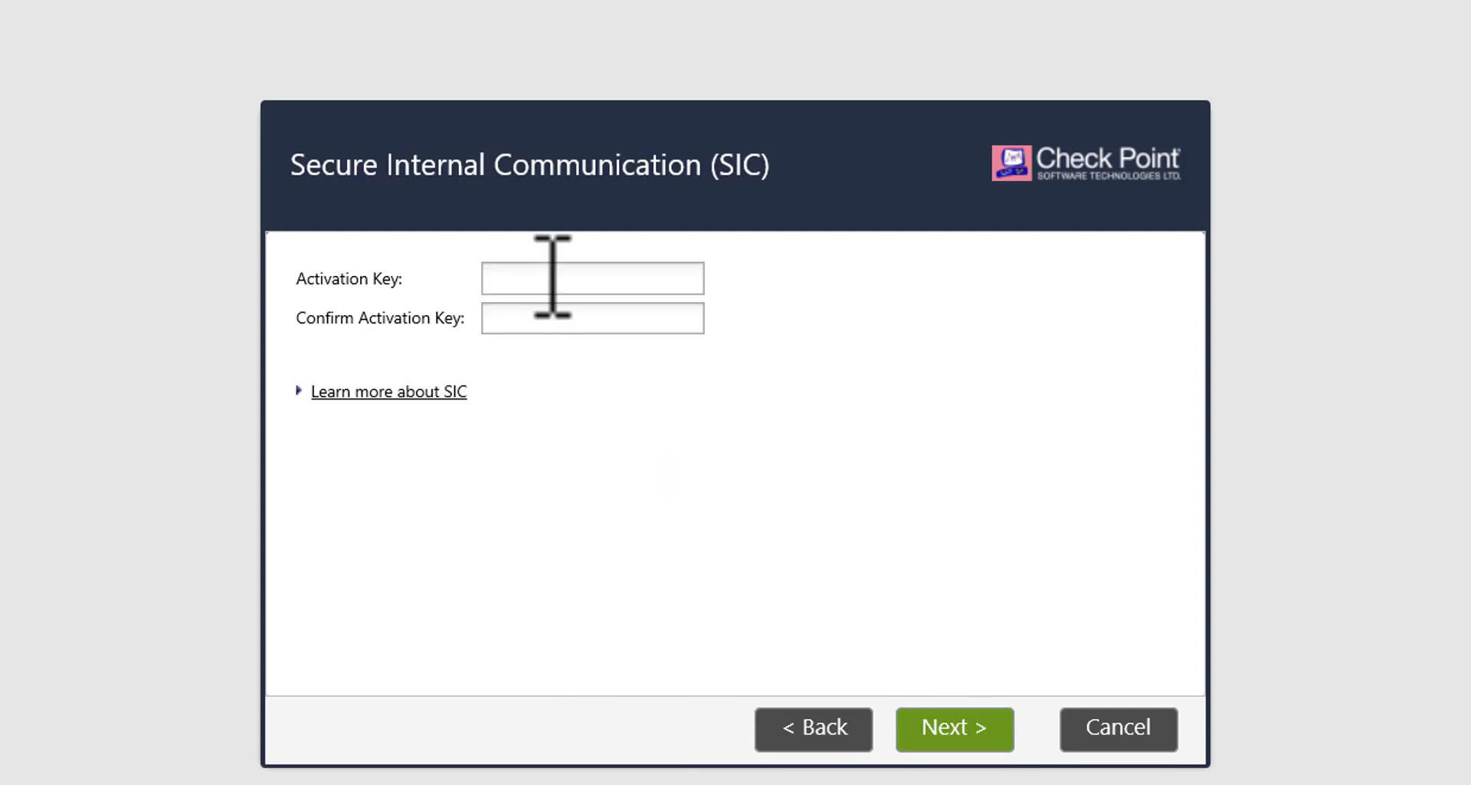
left_click(552, 279)
type("vpn12345")
key("Tab")
type("vpn12345")
left_click(975, 720)
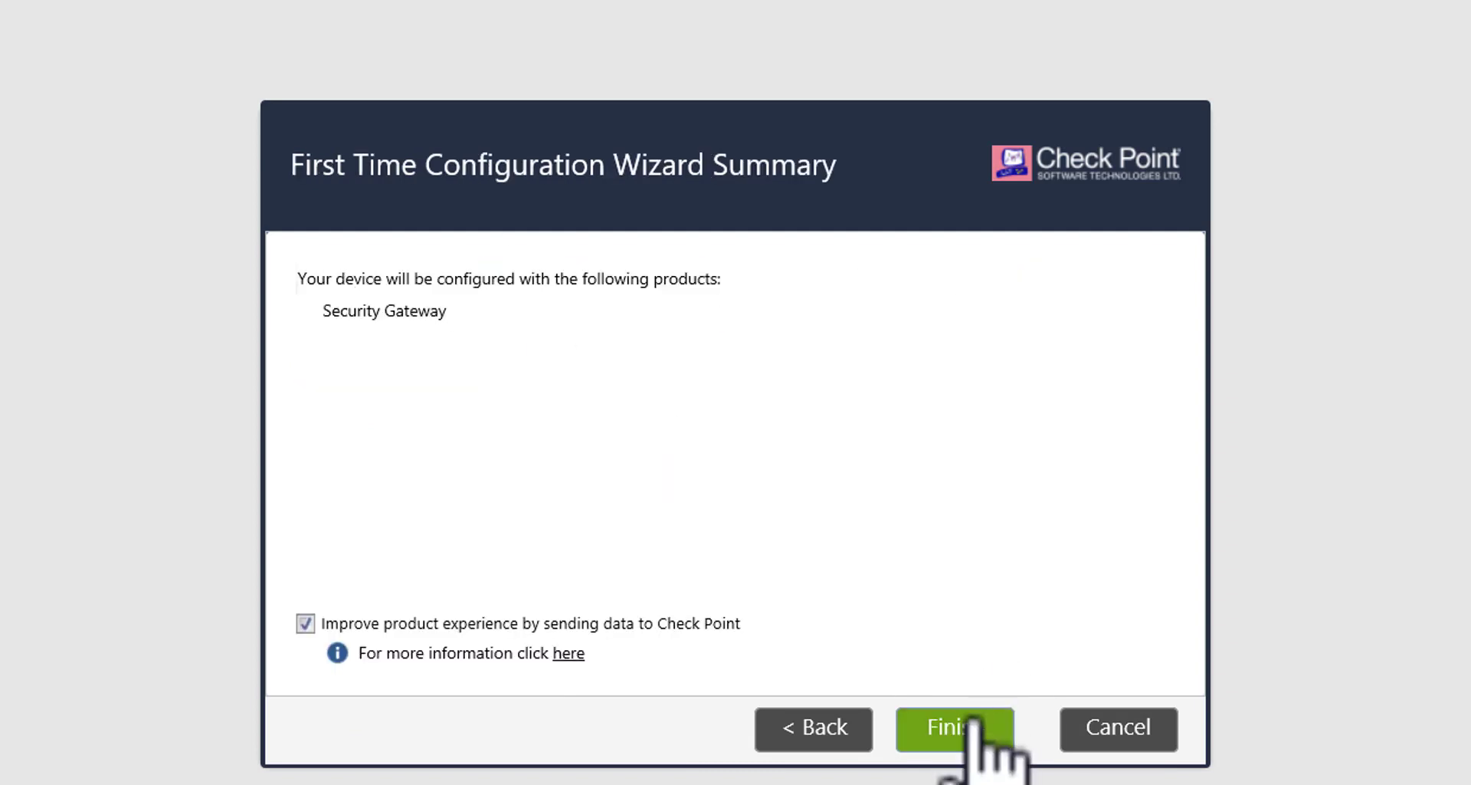
left_click(305, 623)
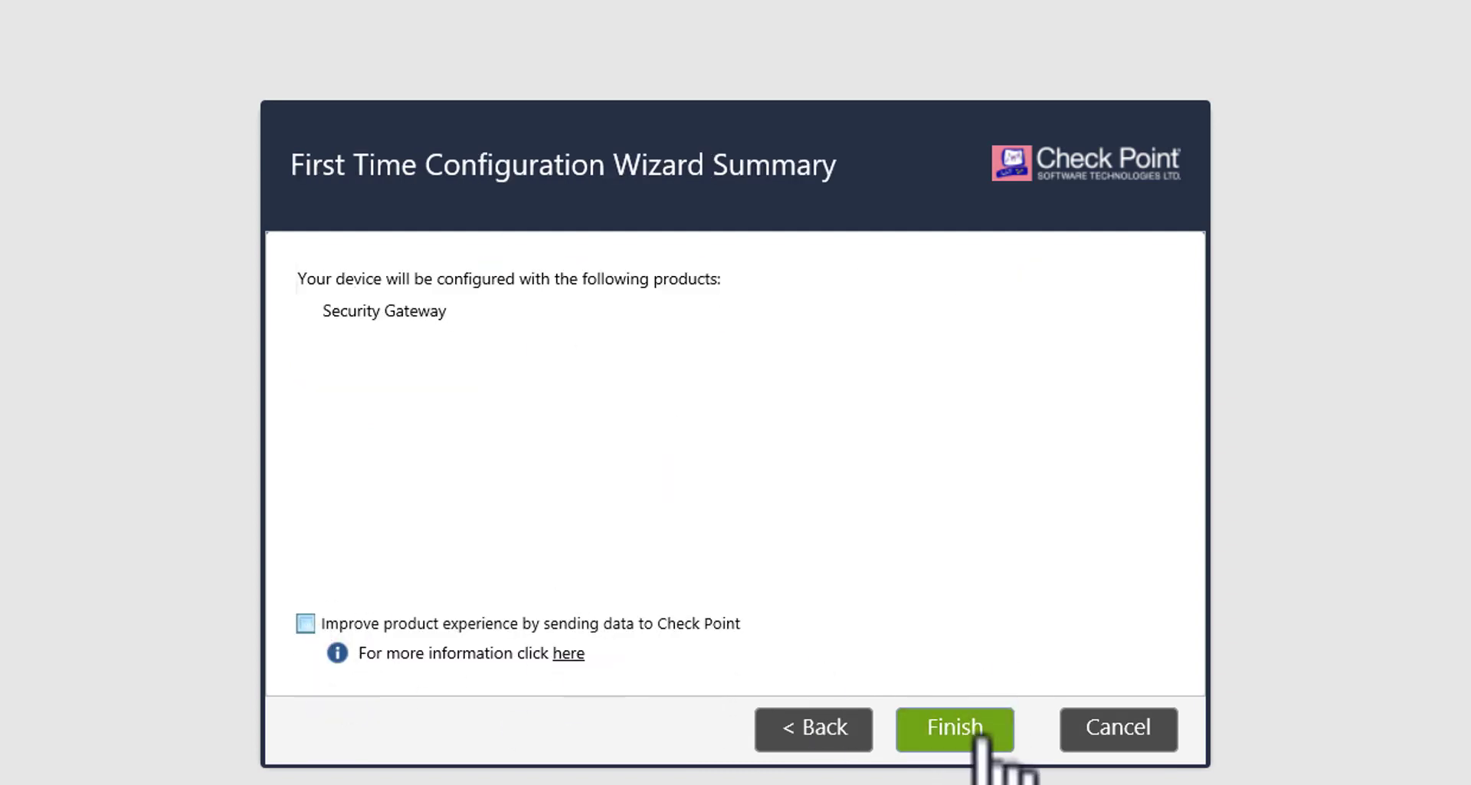
- Apply the initial configuration and acknowledge the 'Configuration completed successfully' message
left_click(967, 730)
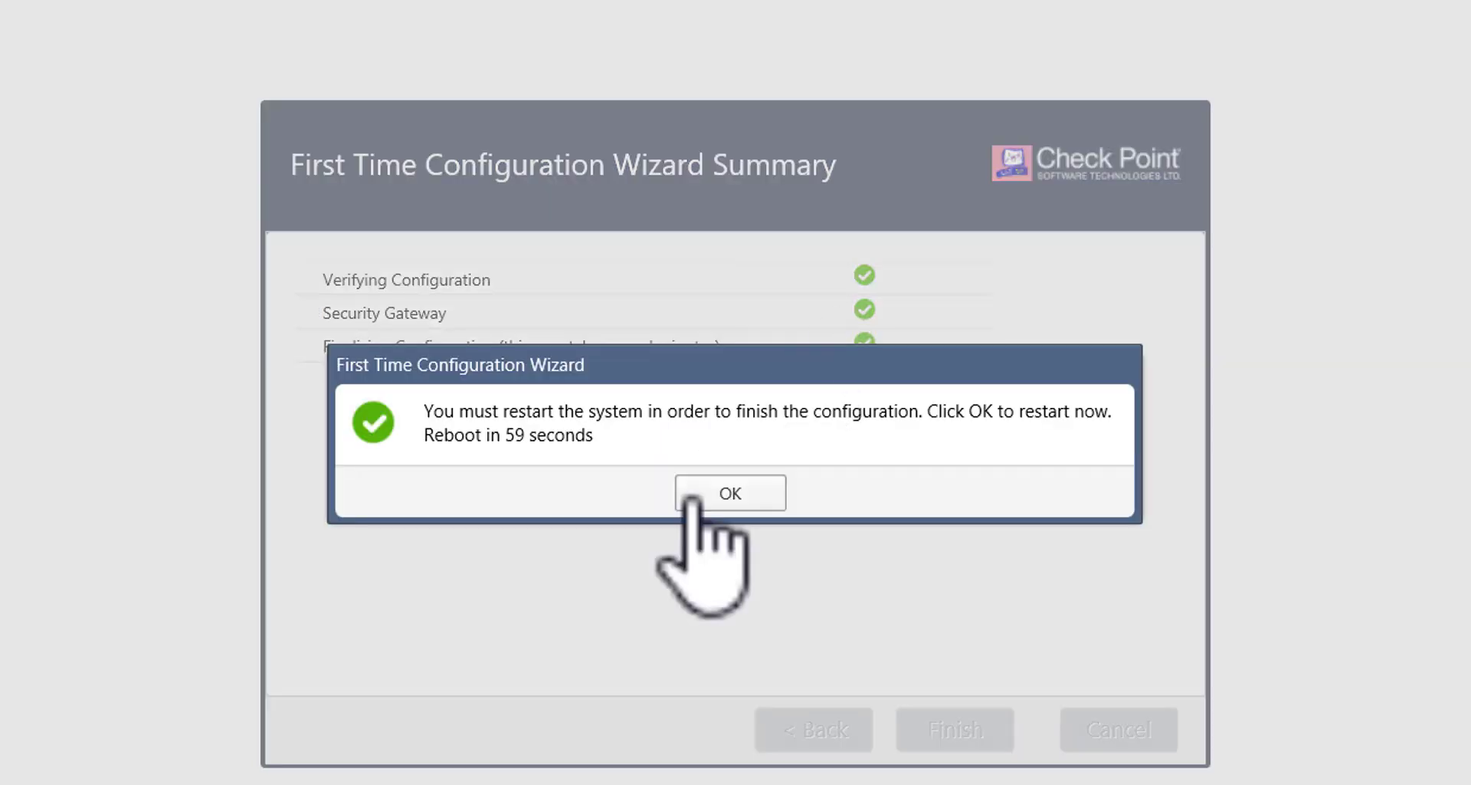
left_click(687, 496)
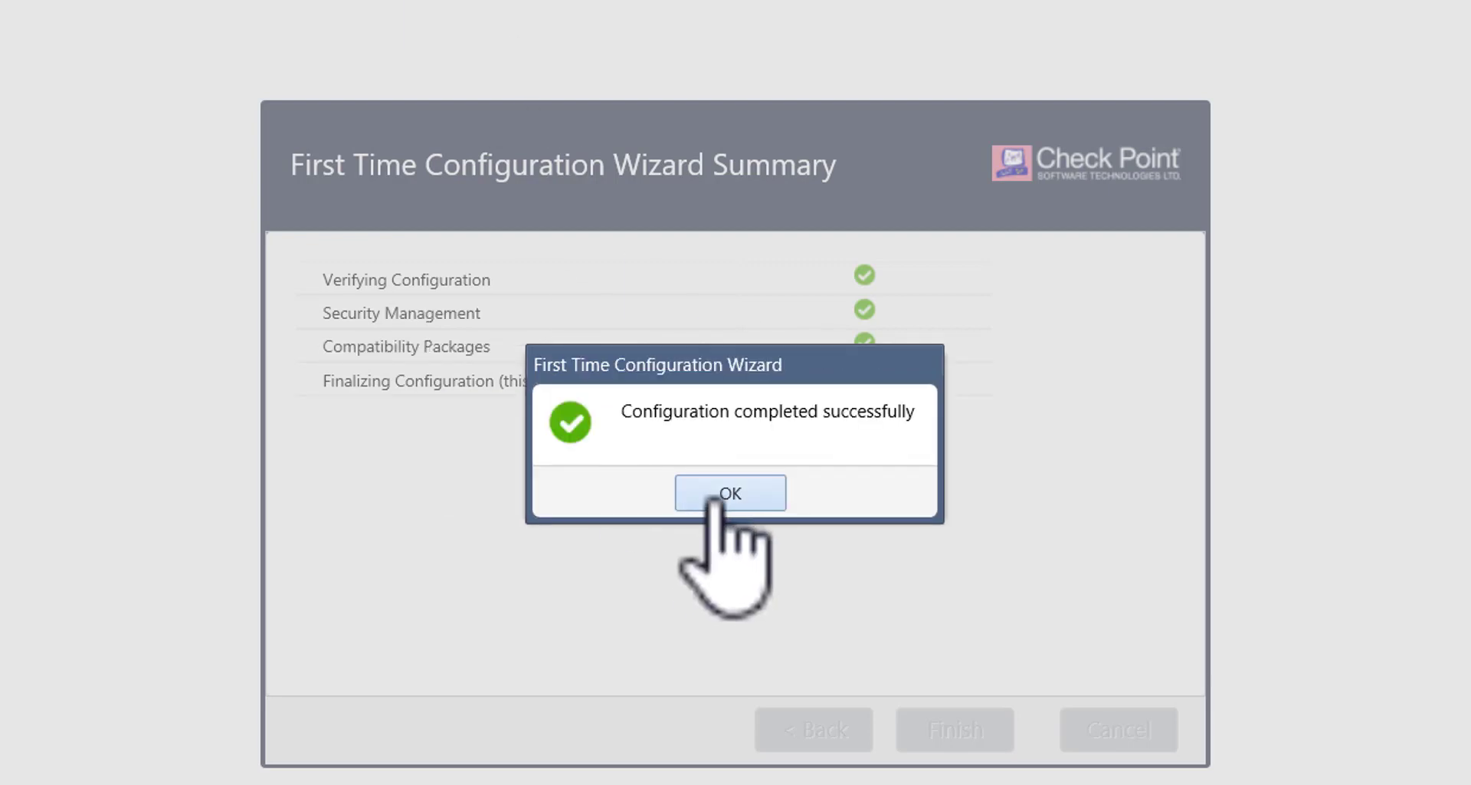
left_click(717, 495)
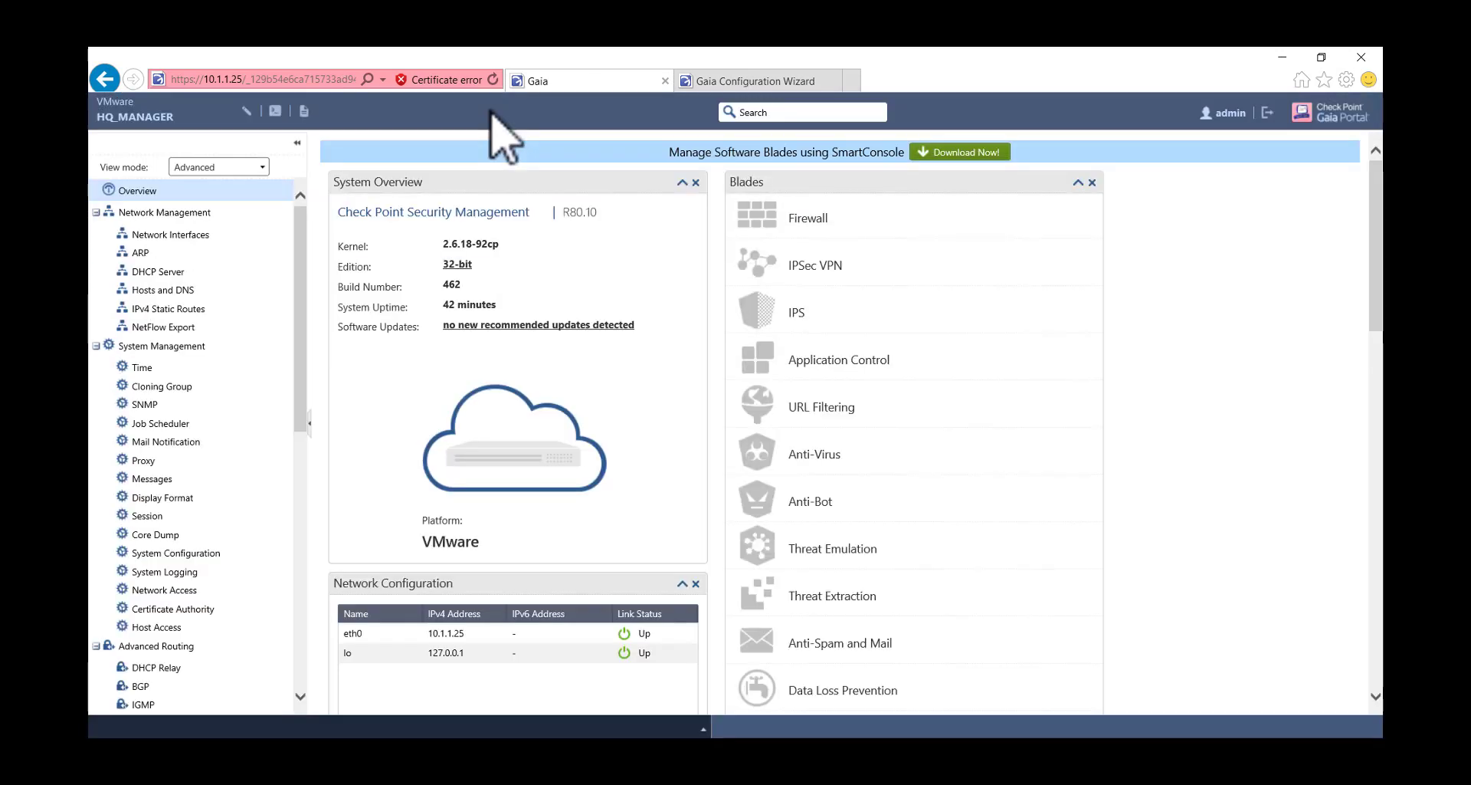
- Add the comment 'mgmt network' to interface eth0 and save it
left_click(187, 239)
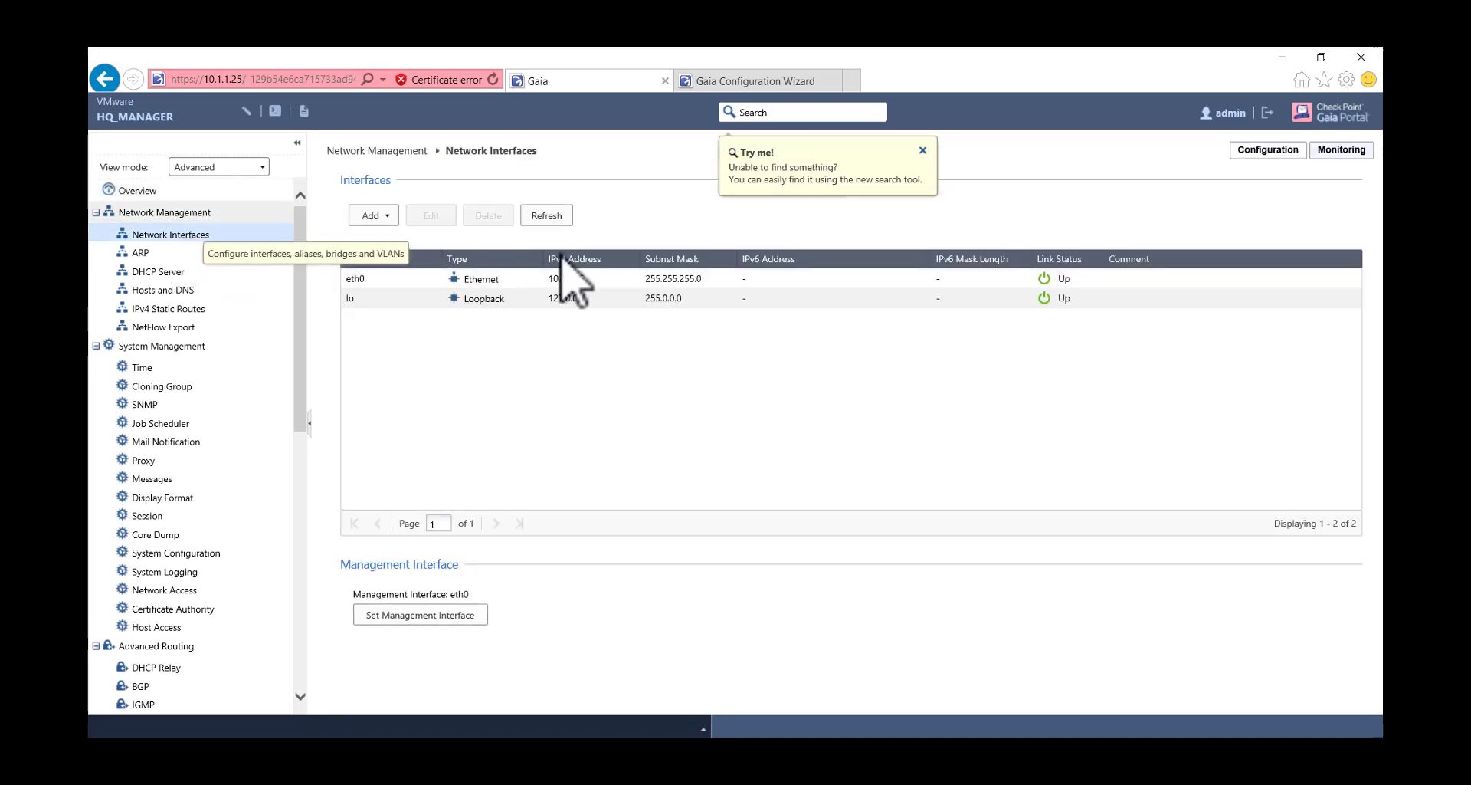
left_click(518, 277)
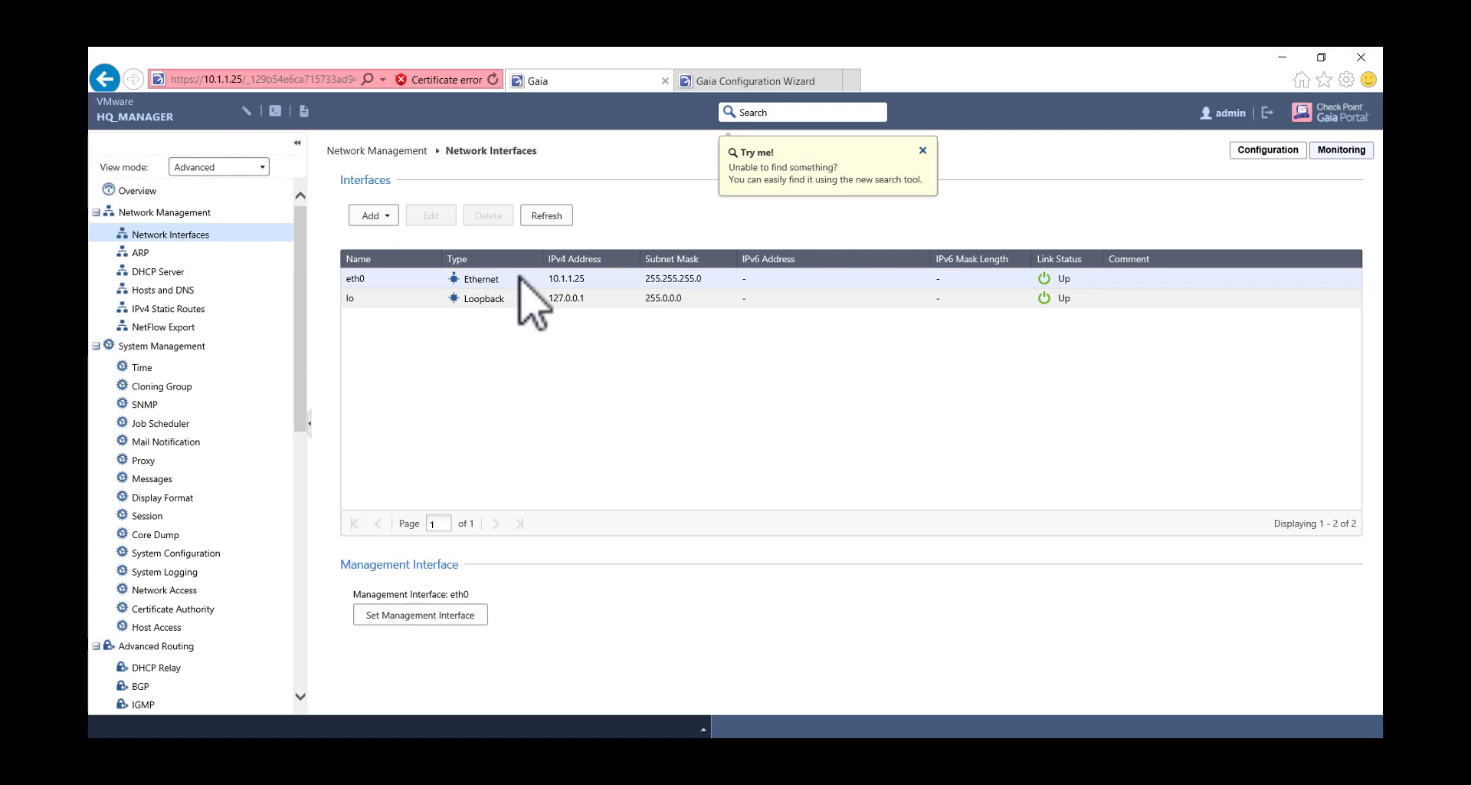
double_click(519, 276)
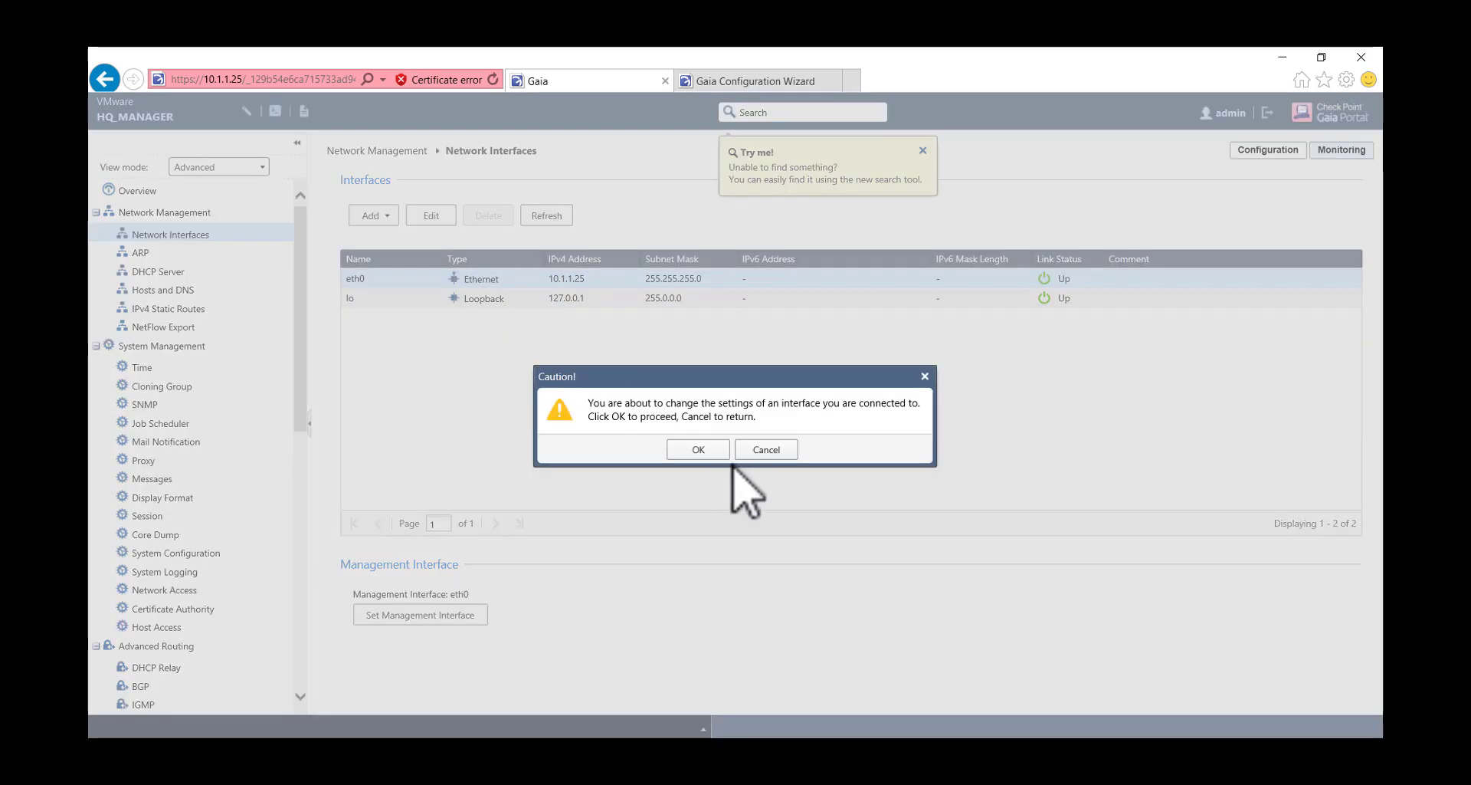
left_click(699, 450)
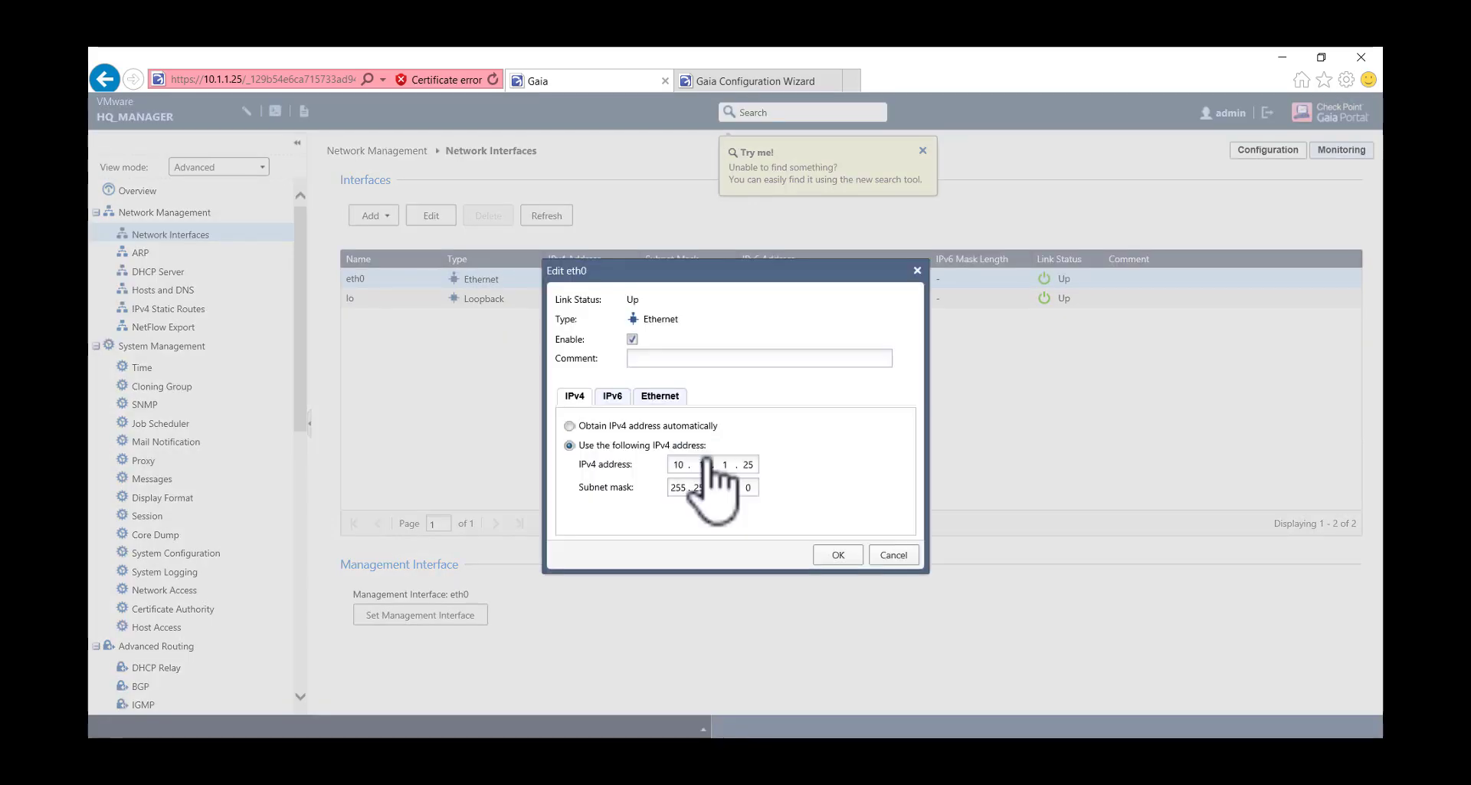
left_click(685, 358)
type("mgmt netw")
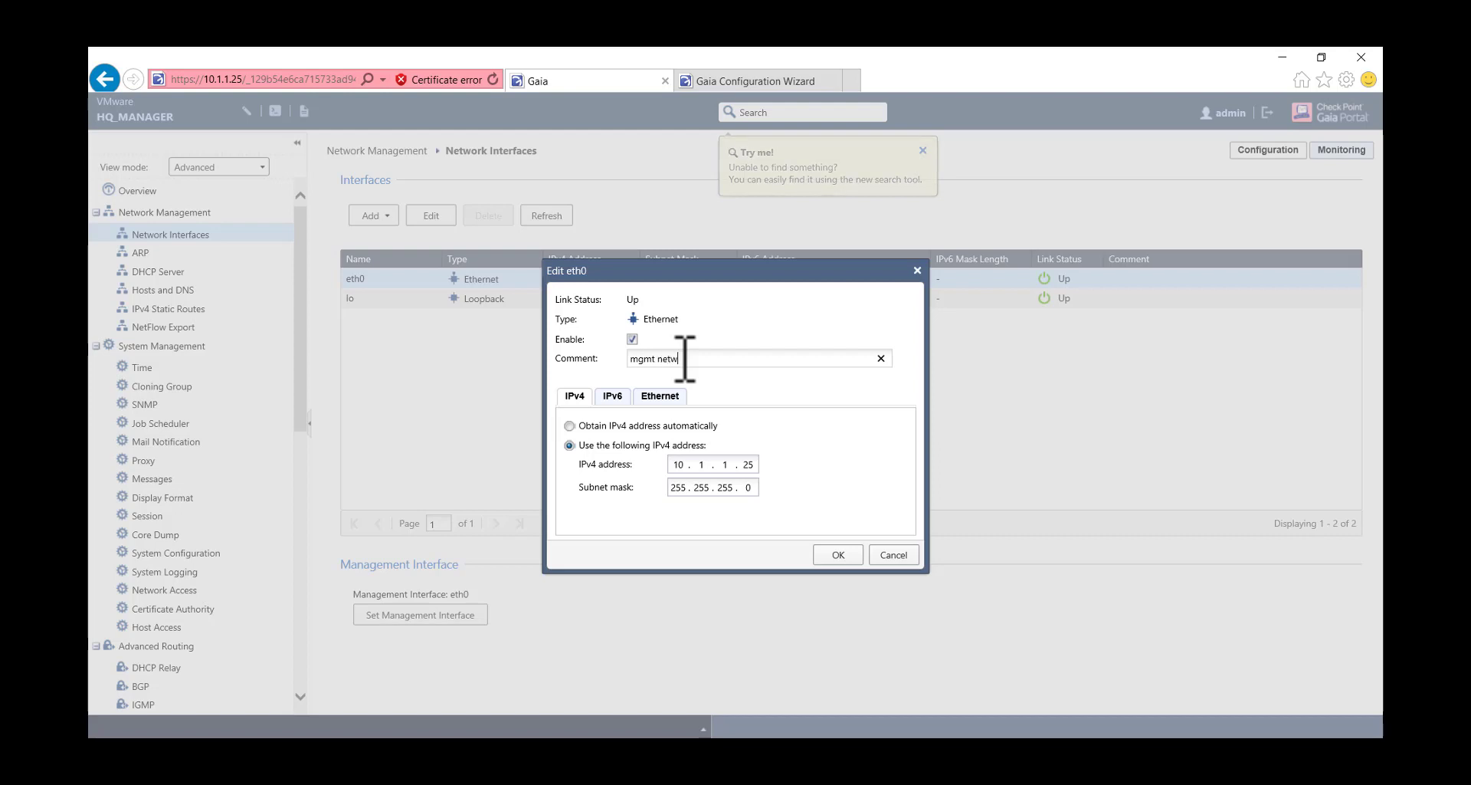
type("ork")
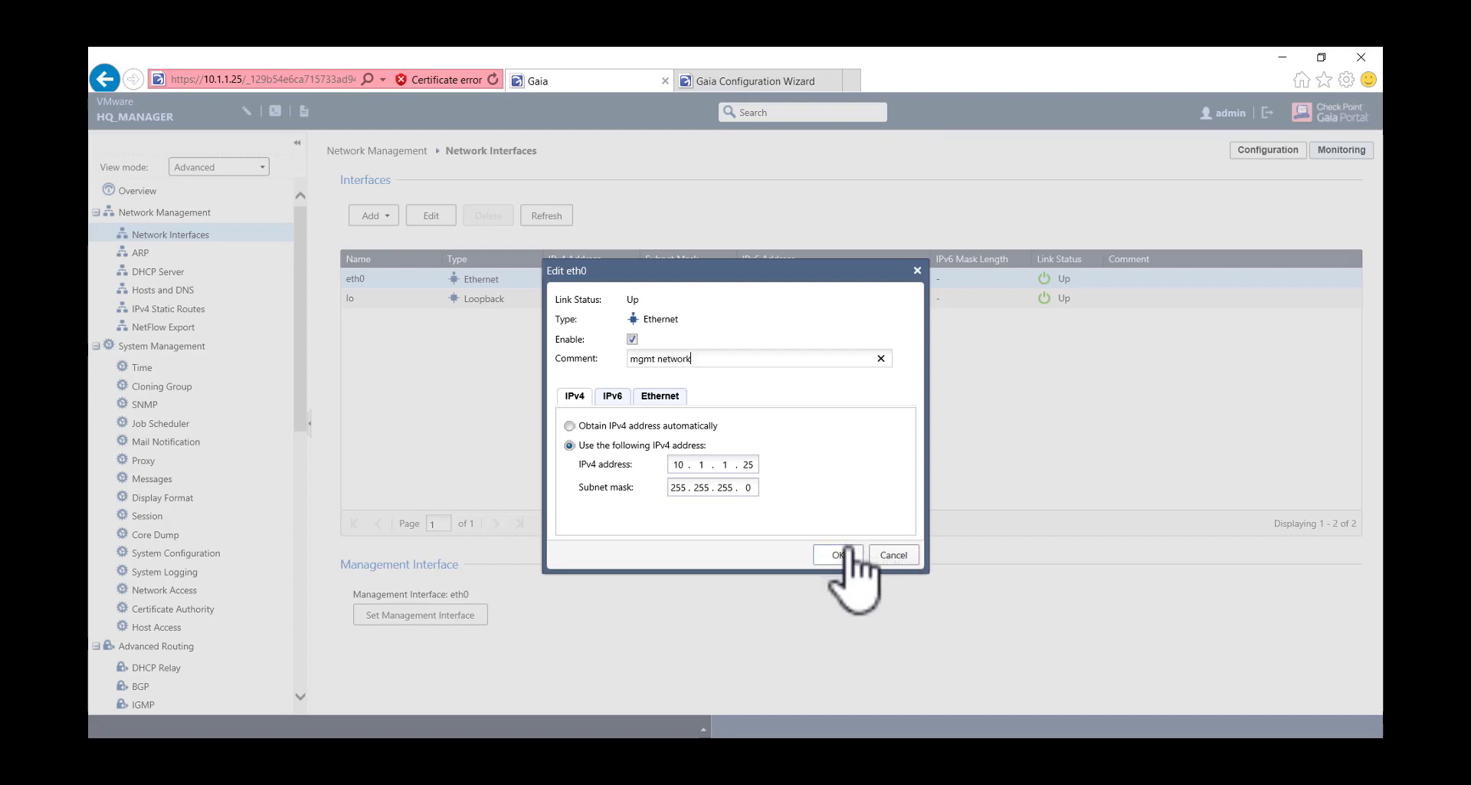
left_click(846, 553)
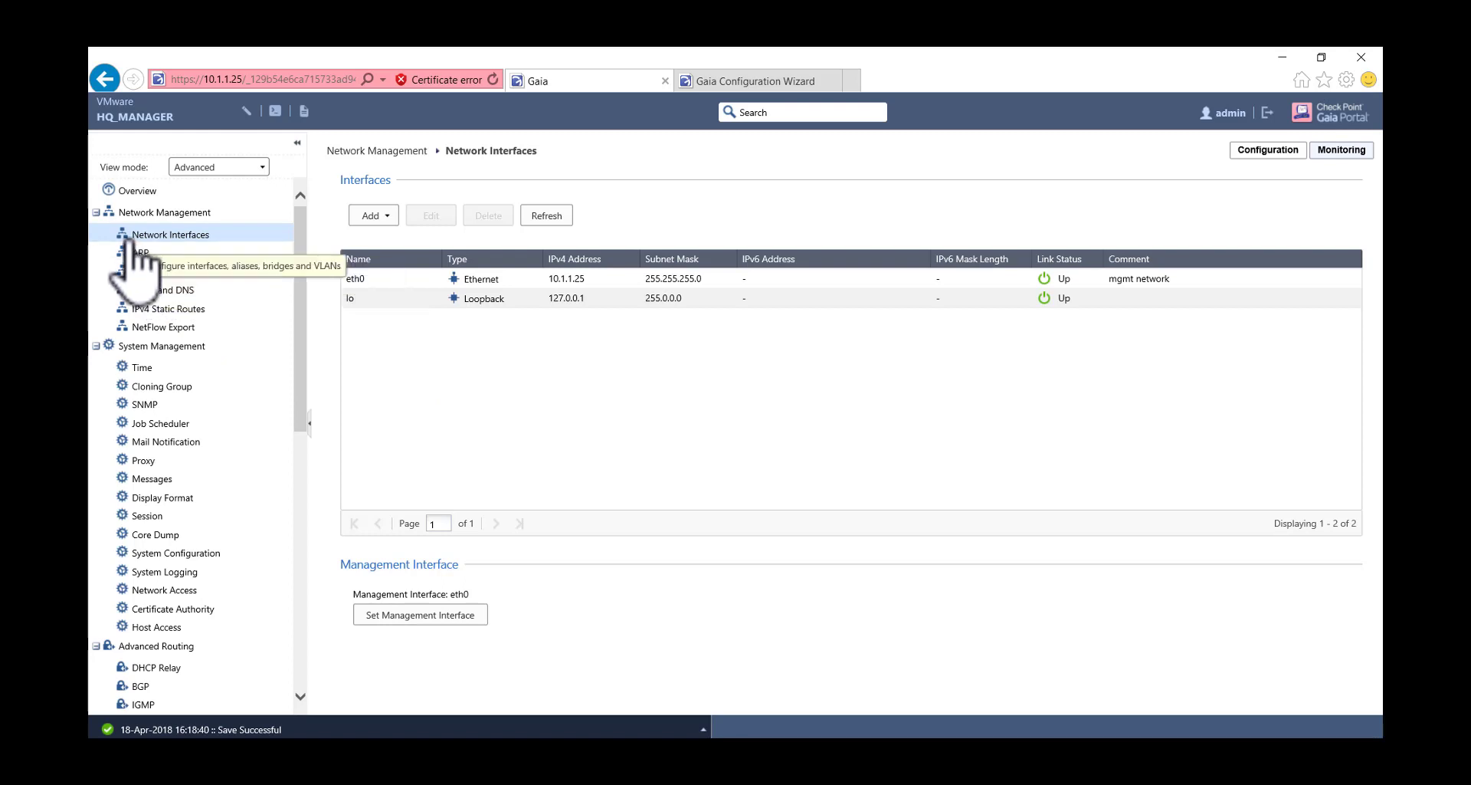
- Browse the ARP, Hosts and DNS, and IPv4 Static Routes pages
left_click(140, 253)
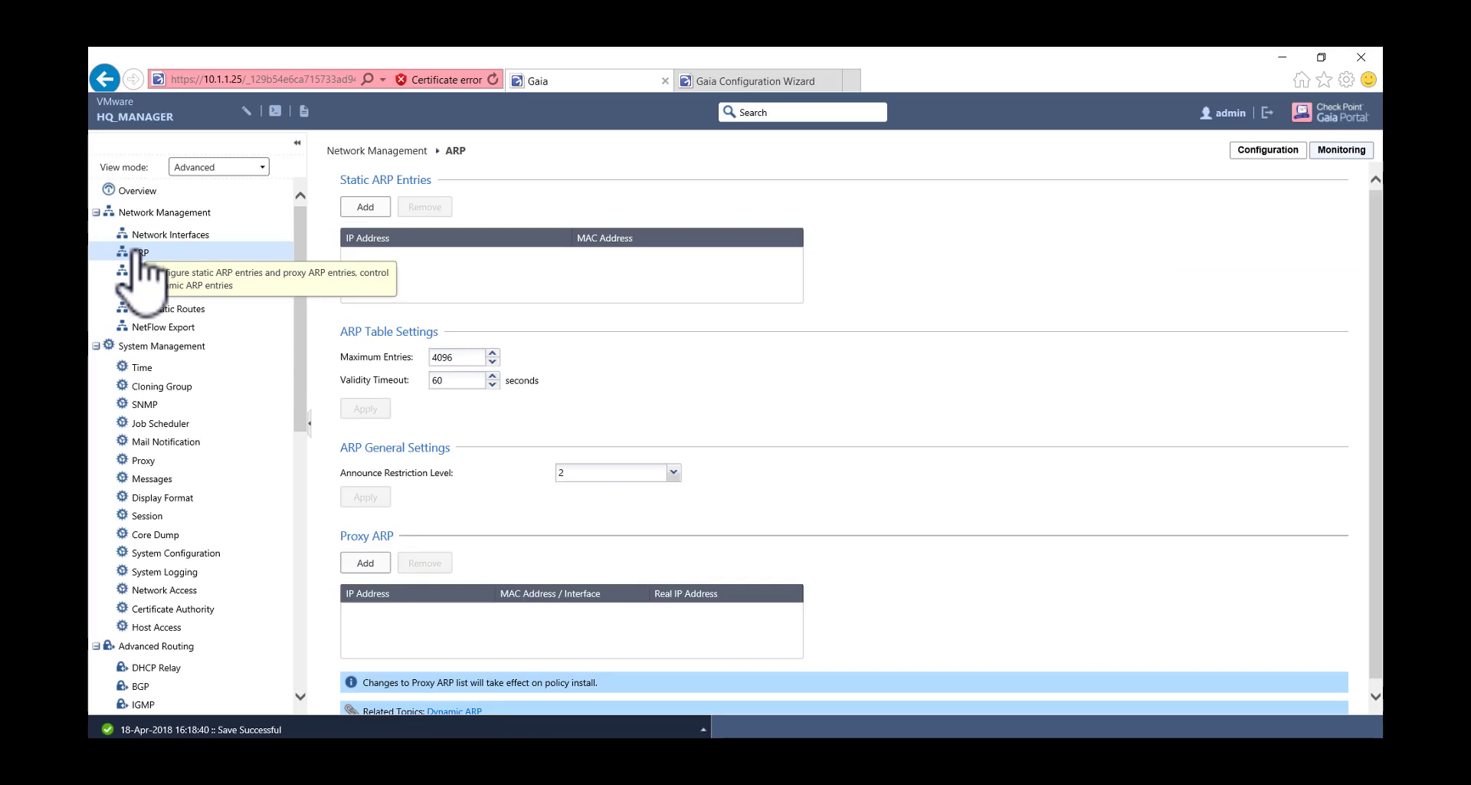
left_click(172, 291)
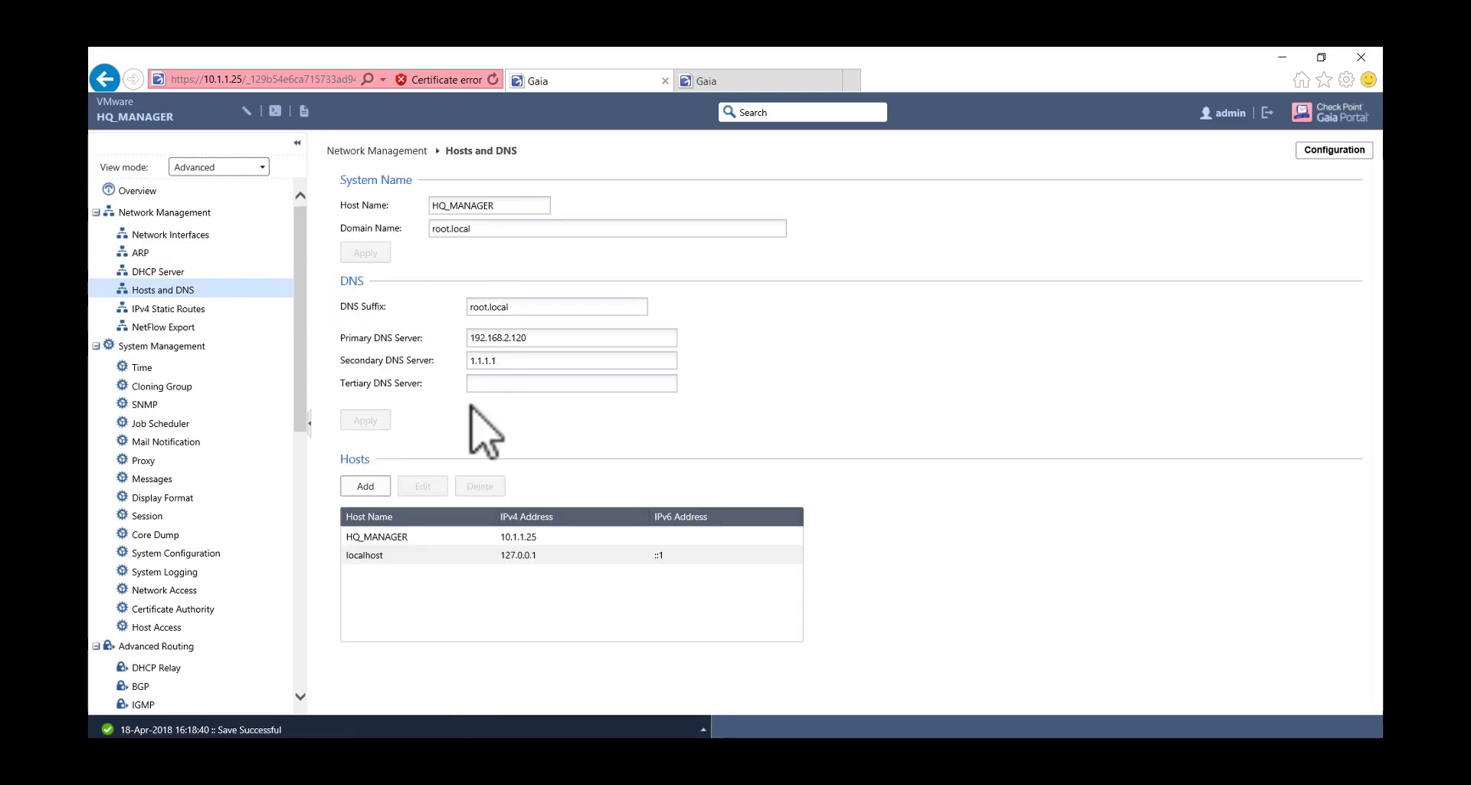
left_click(186, 308)
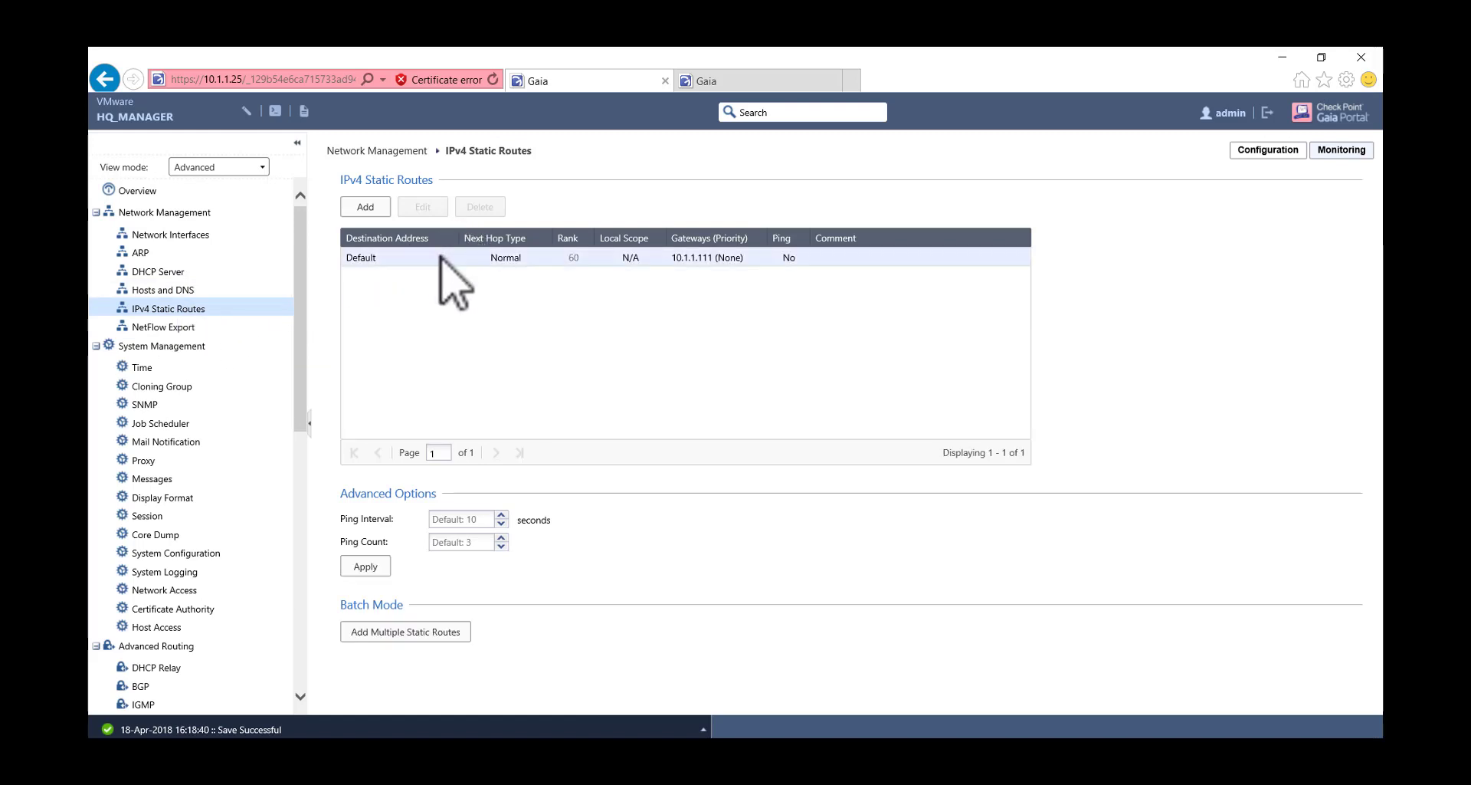
left_click(440, 258)
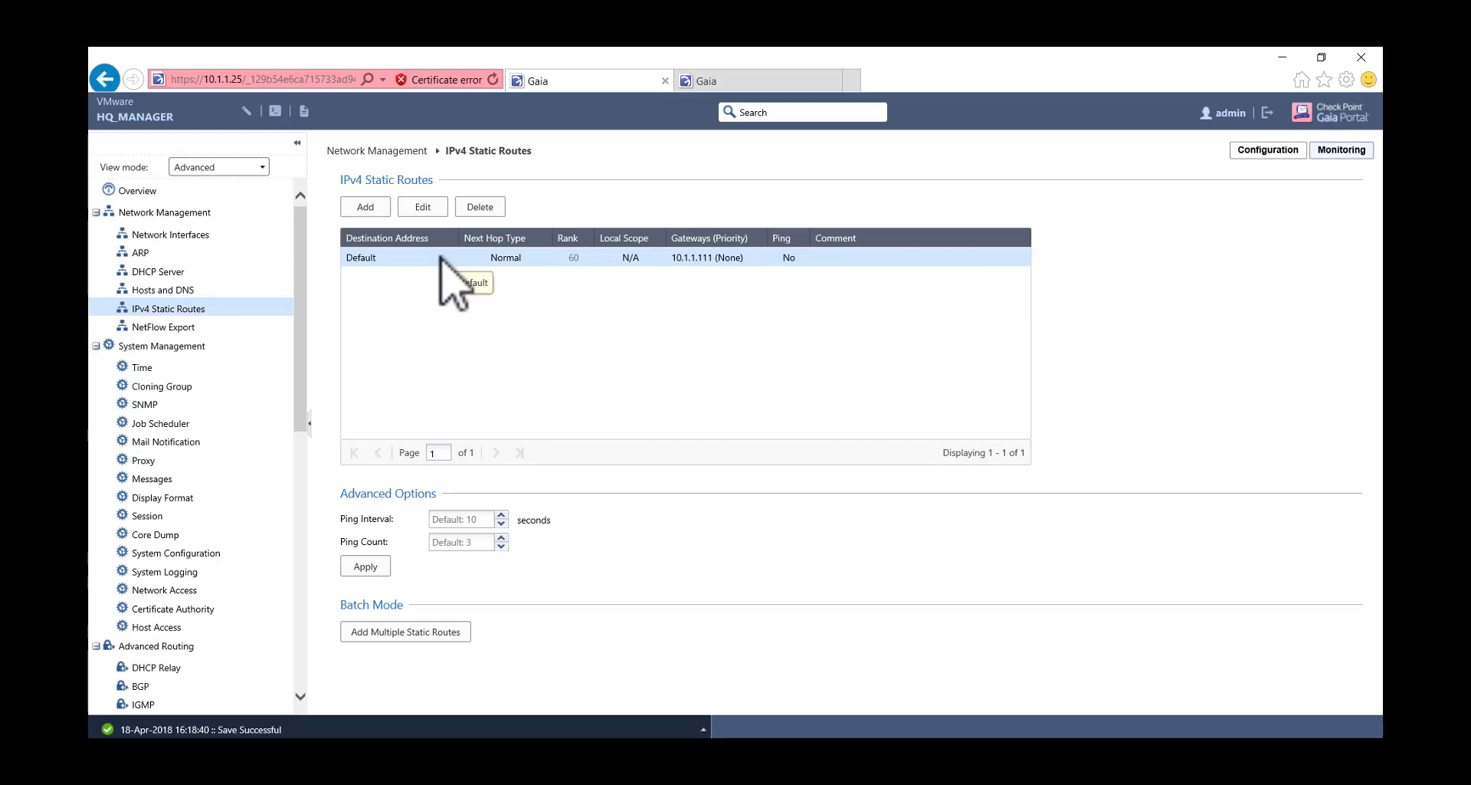
double_click(441, 258)
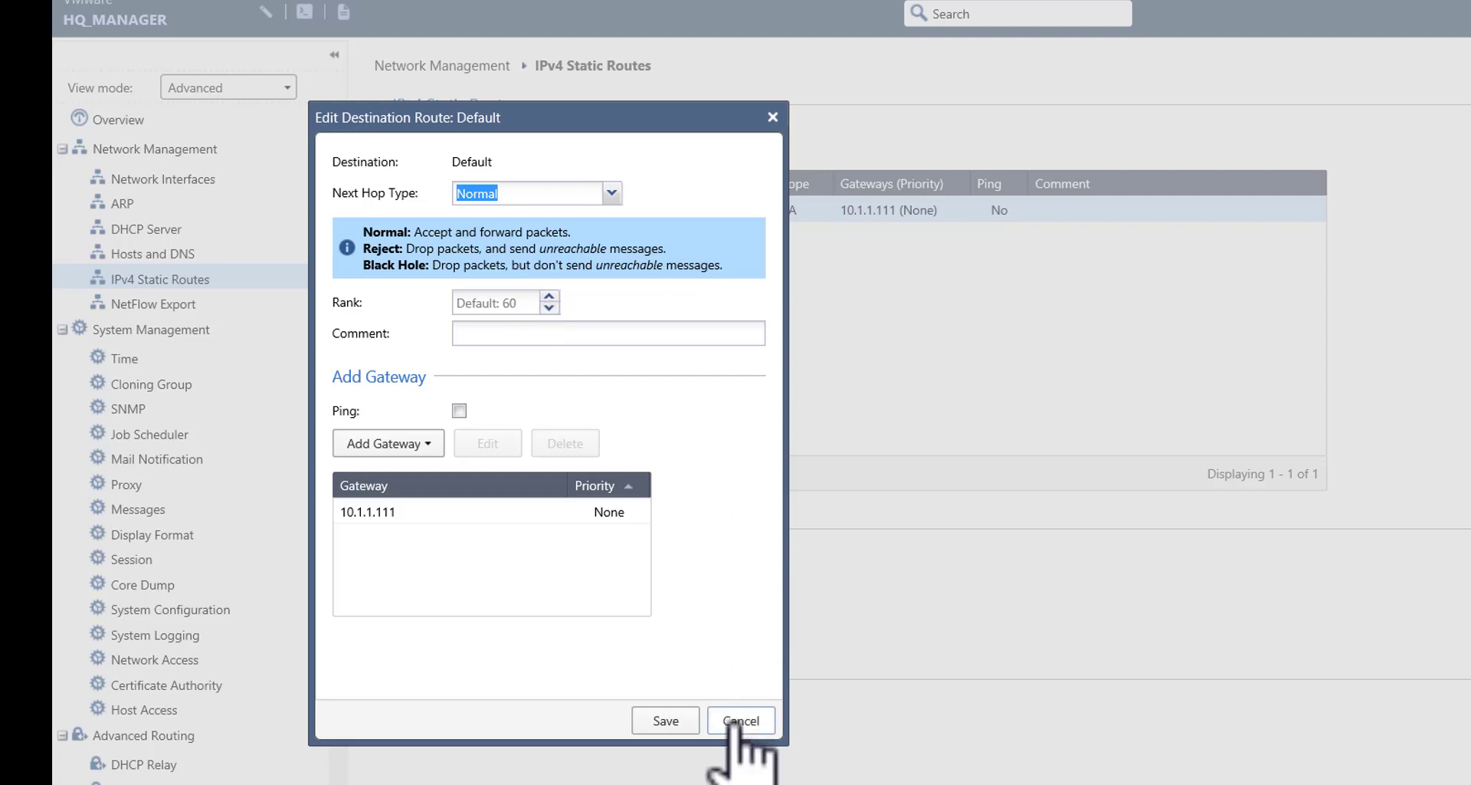
left_click(404, 458)
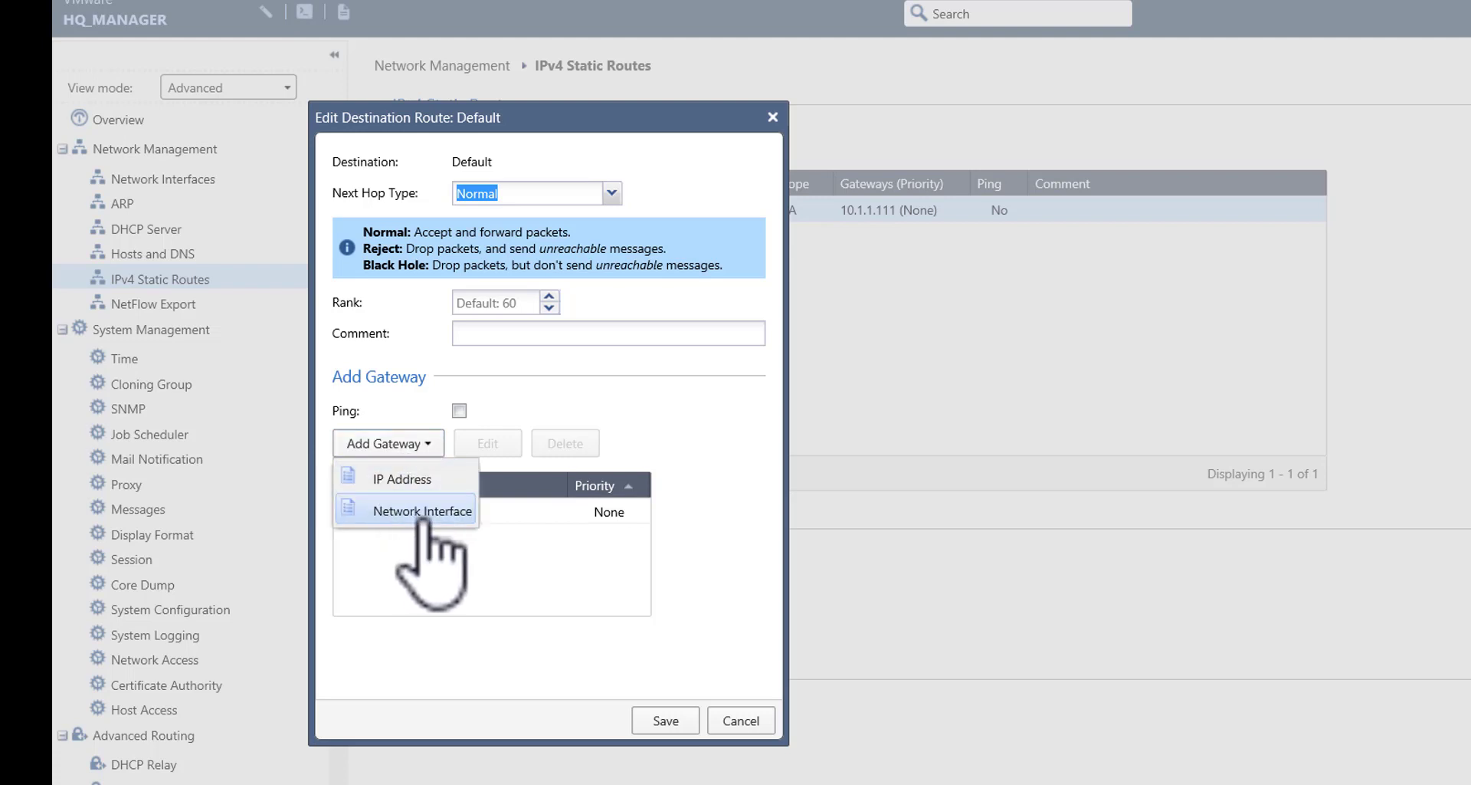
left_click(570, 557)
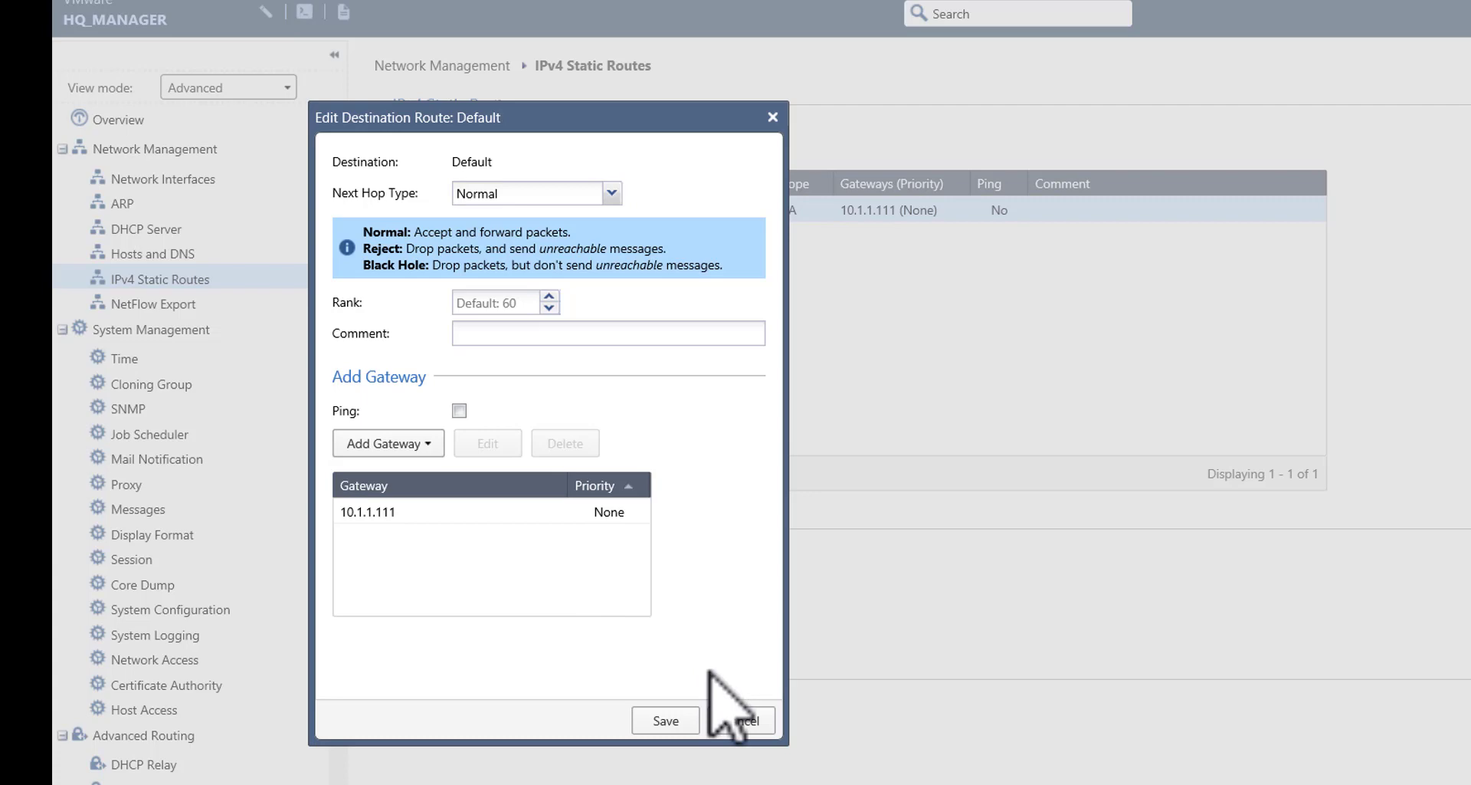
left_click(741, 721)
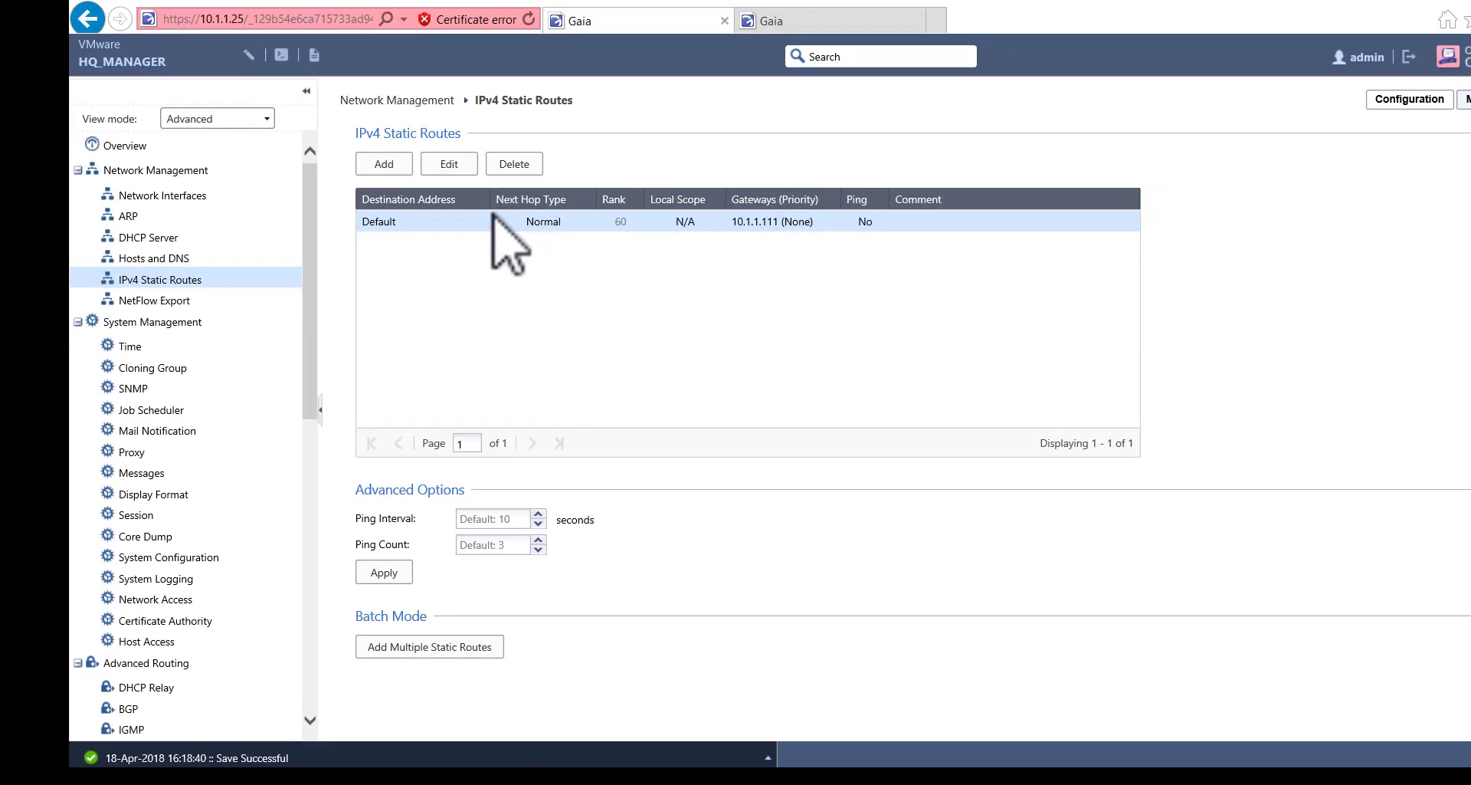
left_click(452, 162)
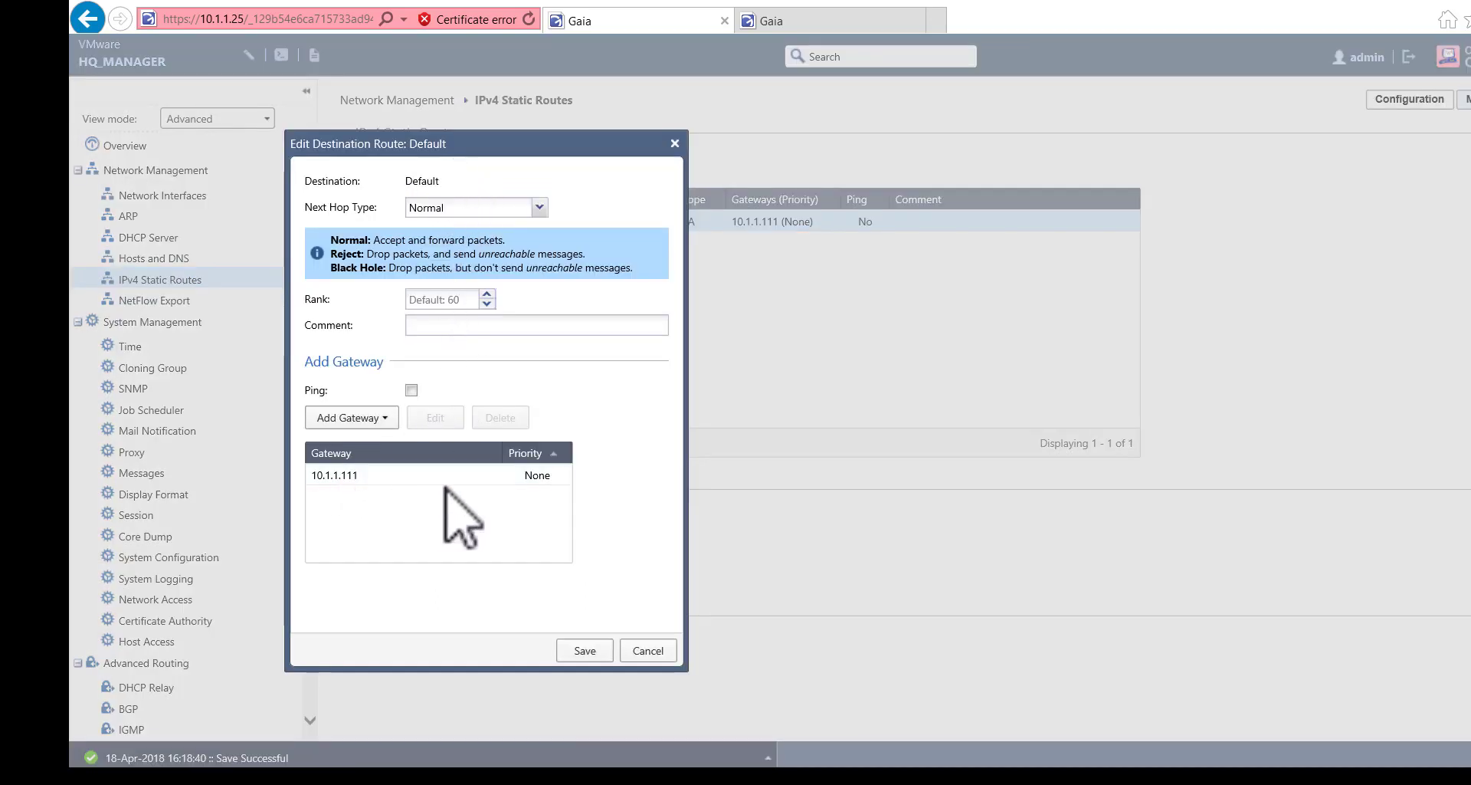
left_click(528, 475)
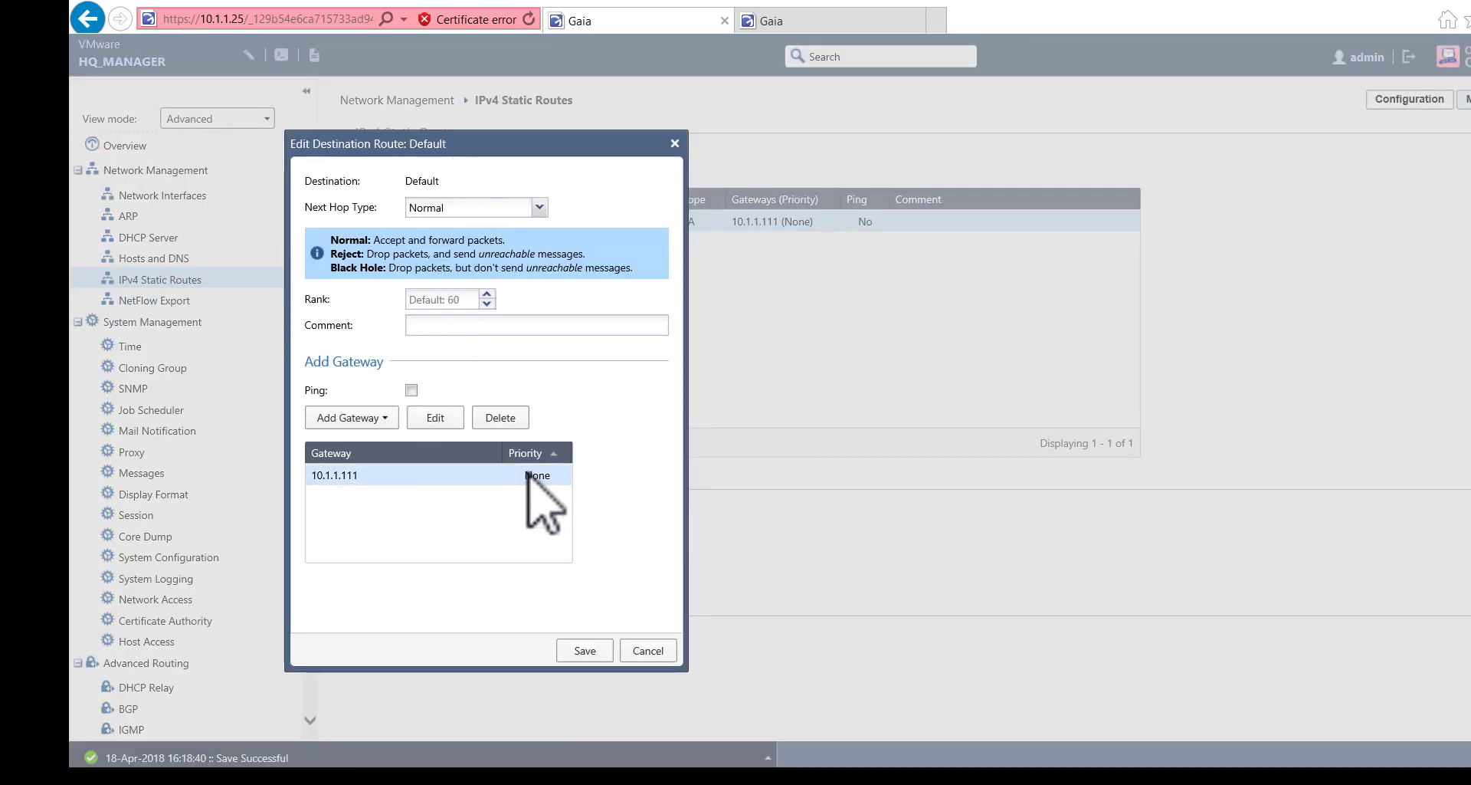
left_click(450, 420)
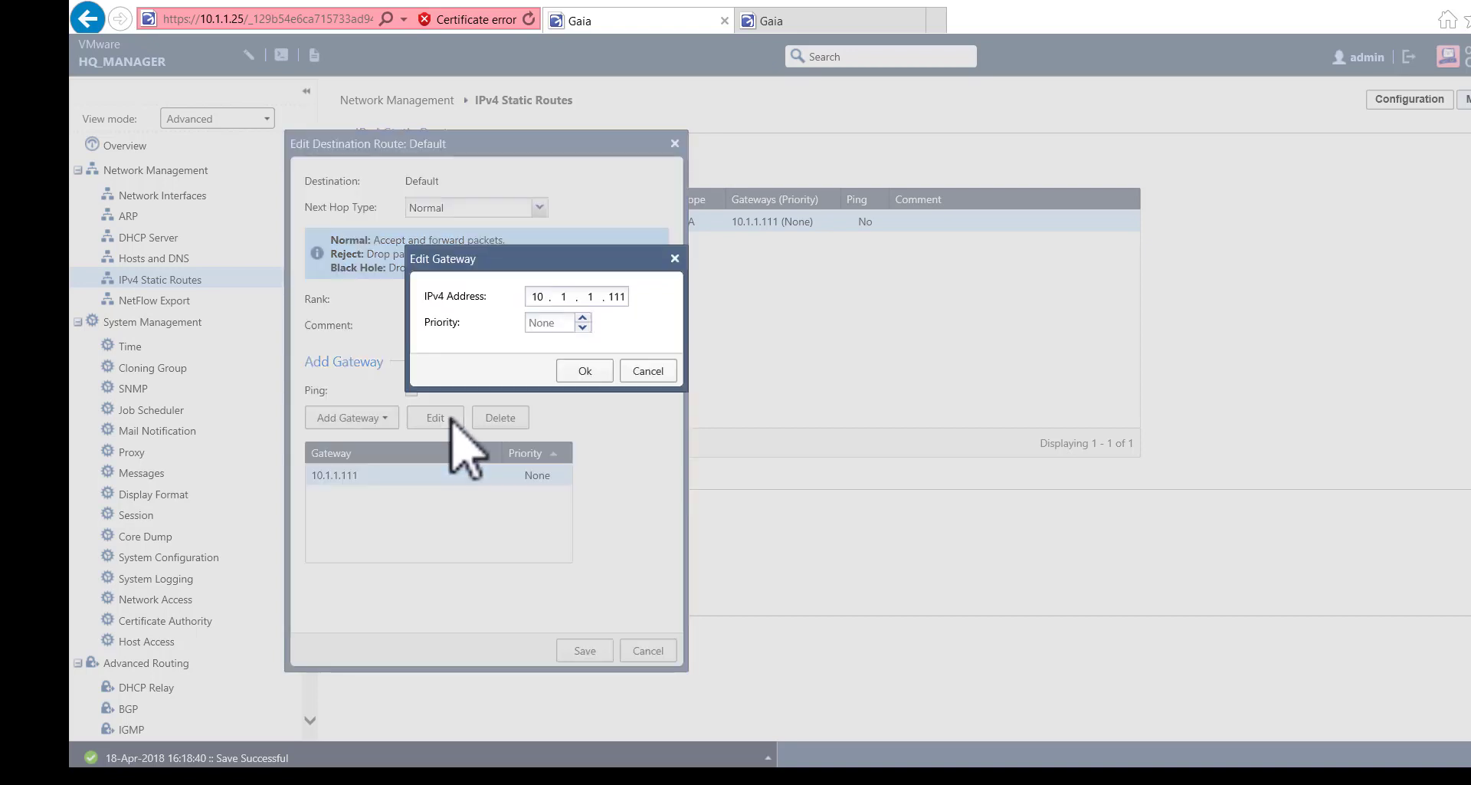
left_click(648, 371)
left_click(647, 650)
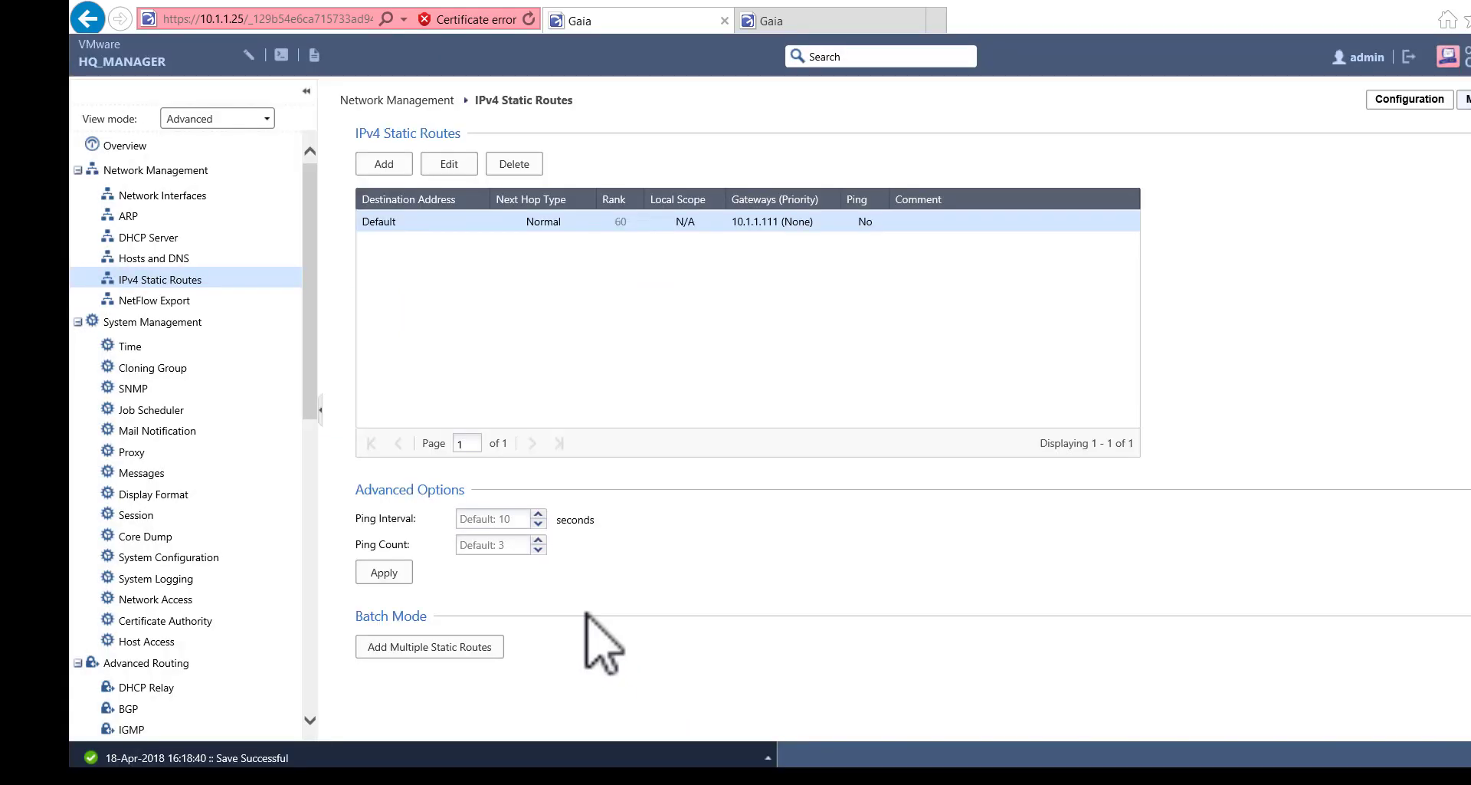
- Delete the closing words from the login banner text in Messages
left_click(167, 349)
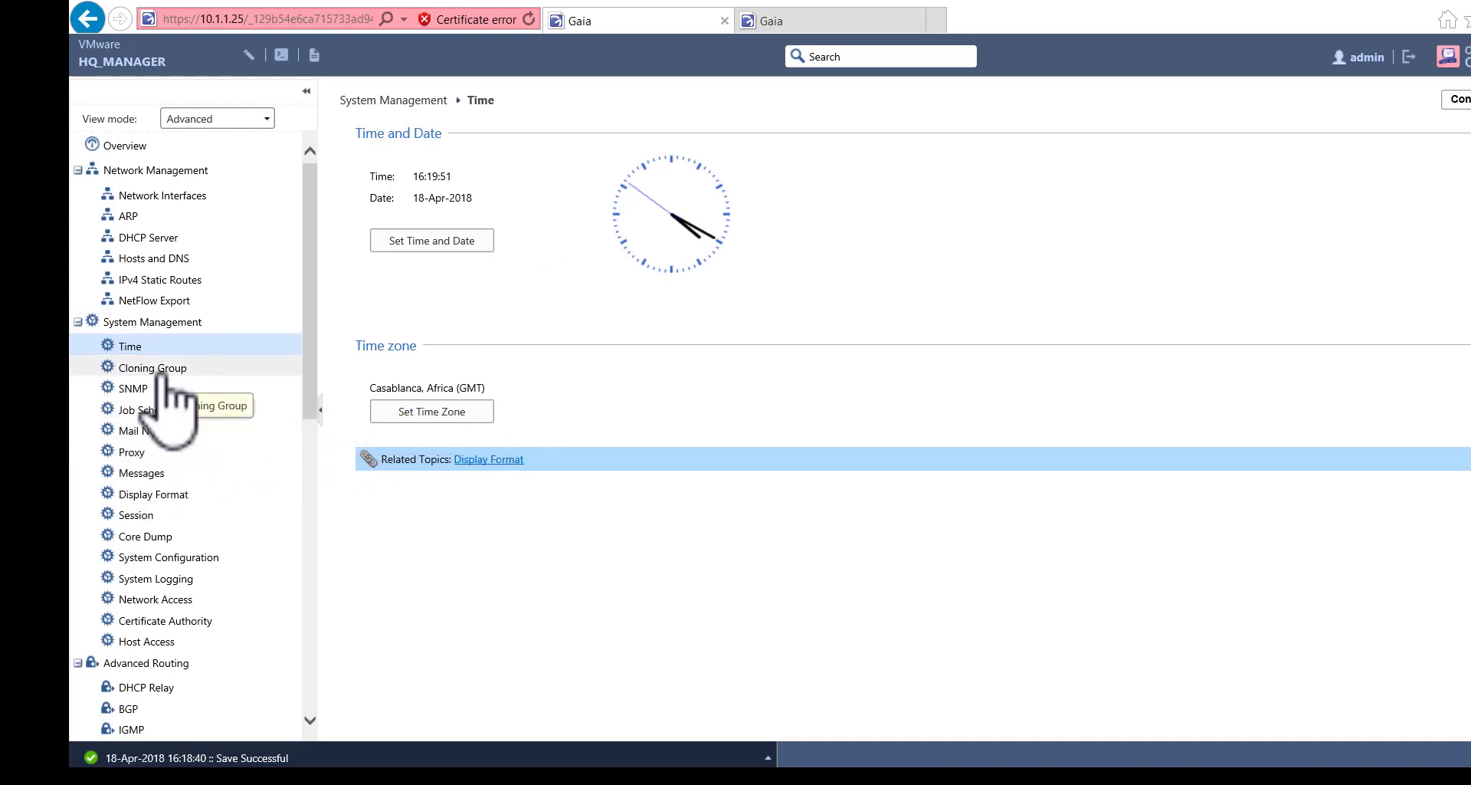
left_click(157, 472)
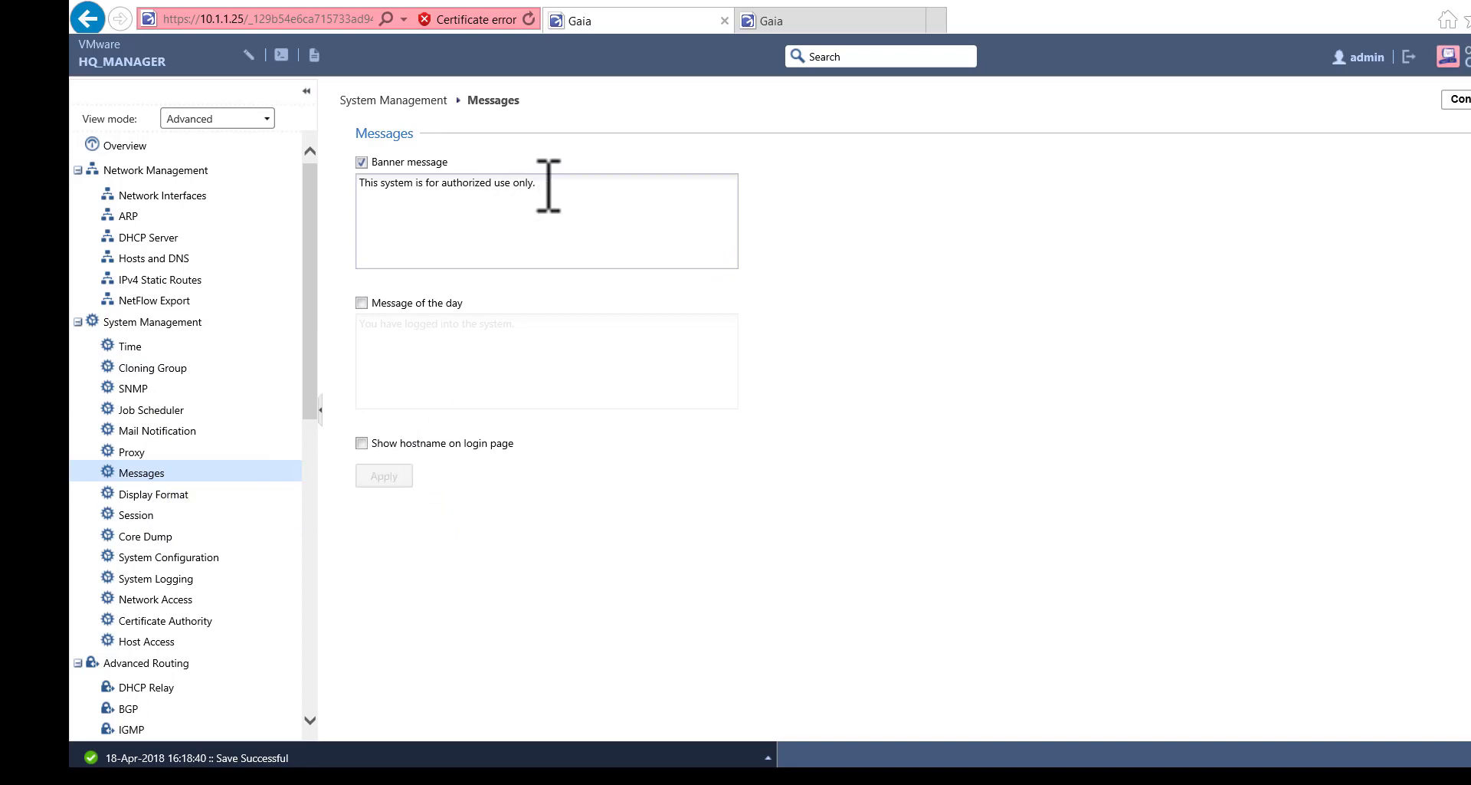
left_click_drag(558, 187, 448, 195)
key("Delete")
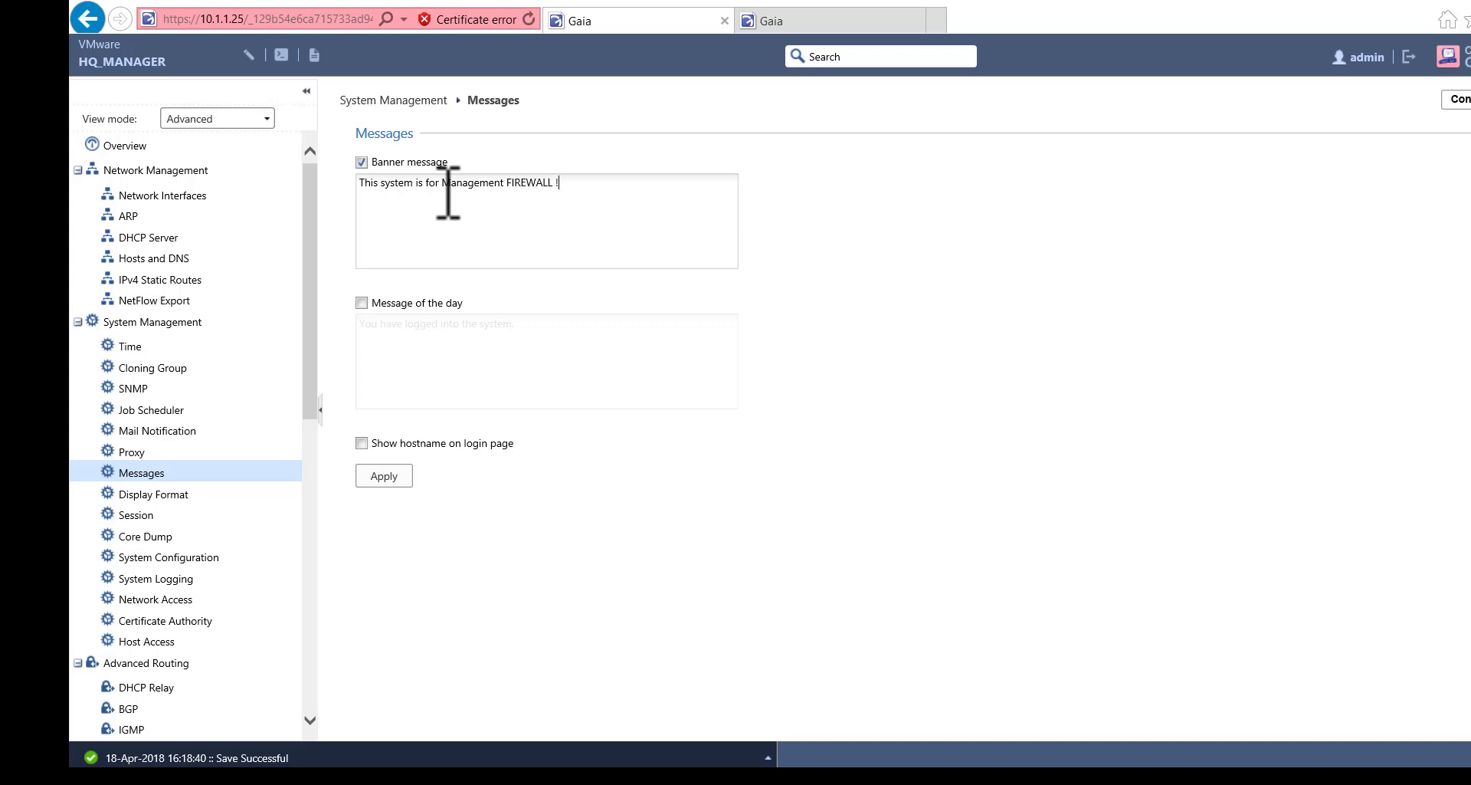
- Enable and edit the message of the day, show the hostname on login, and apply
left_click(362, 303)
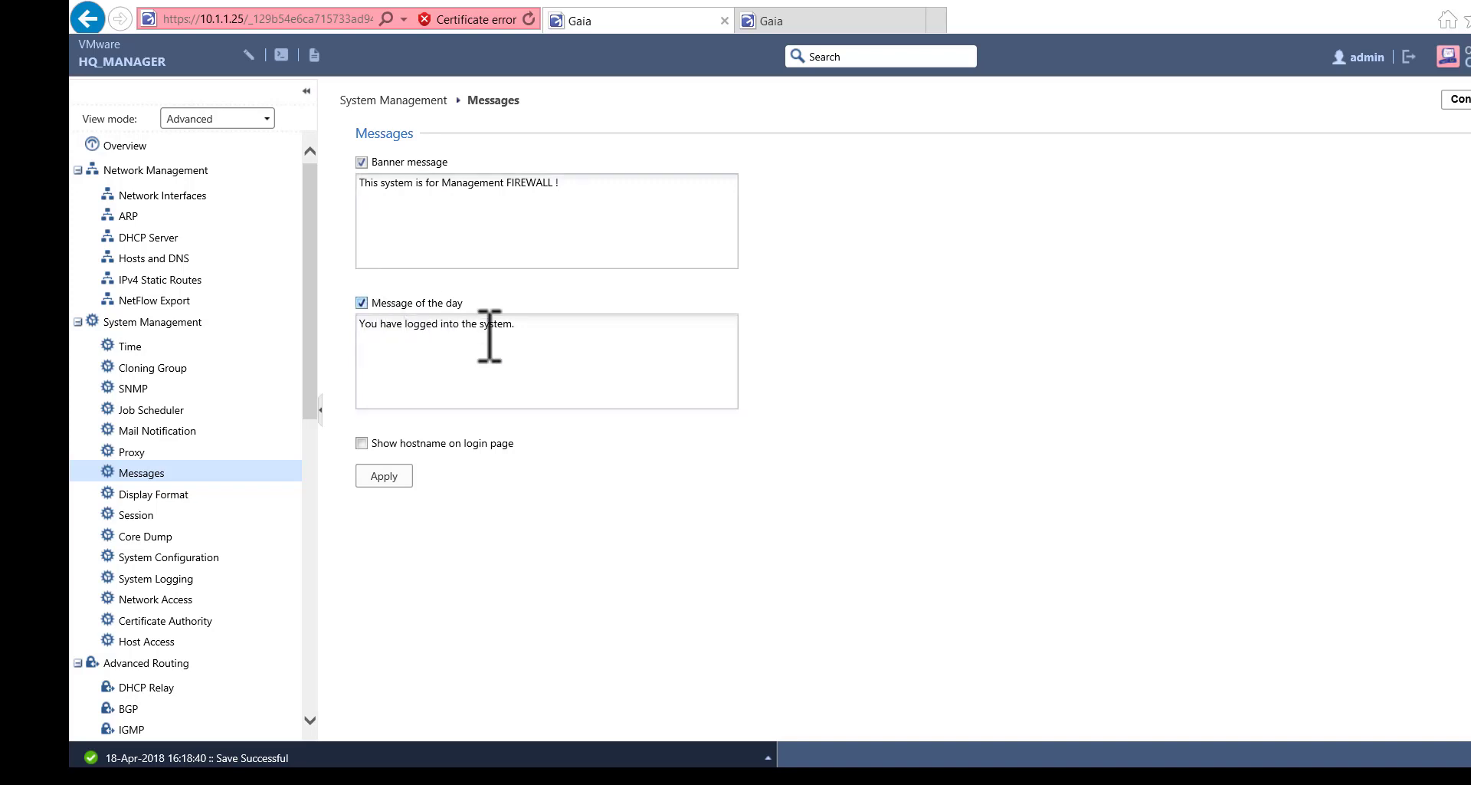
left_click(558, 185)
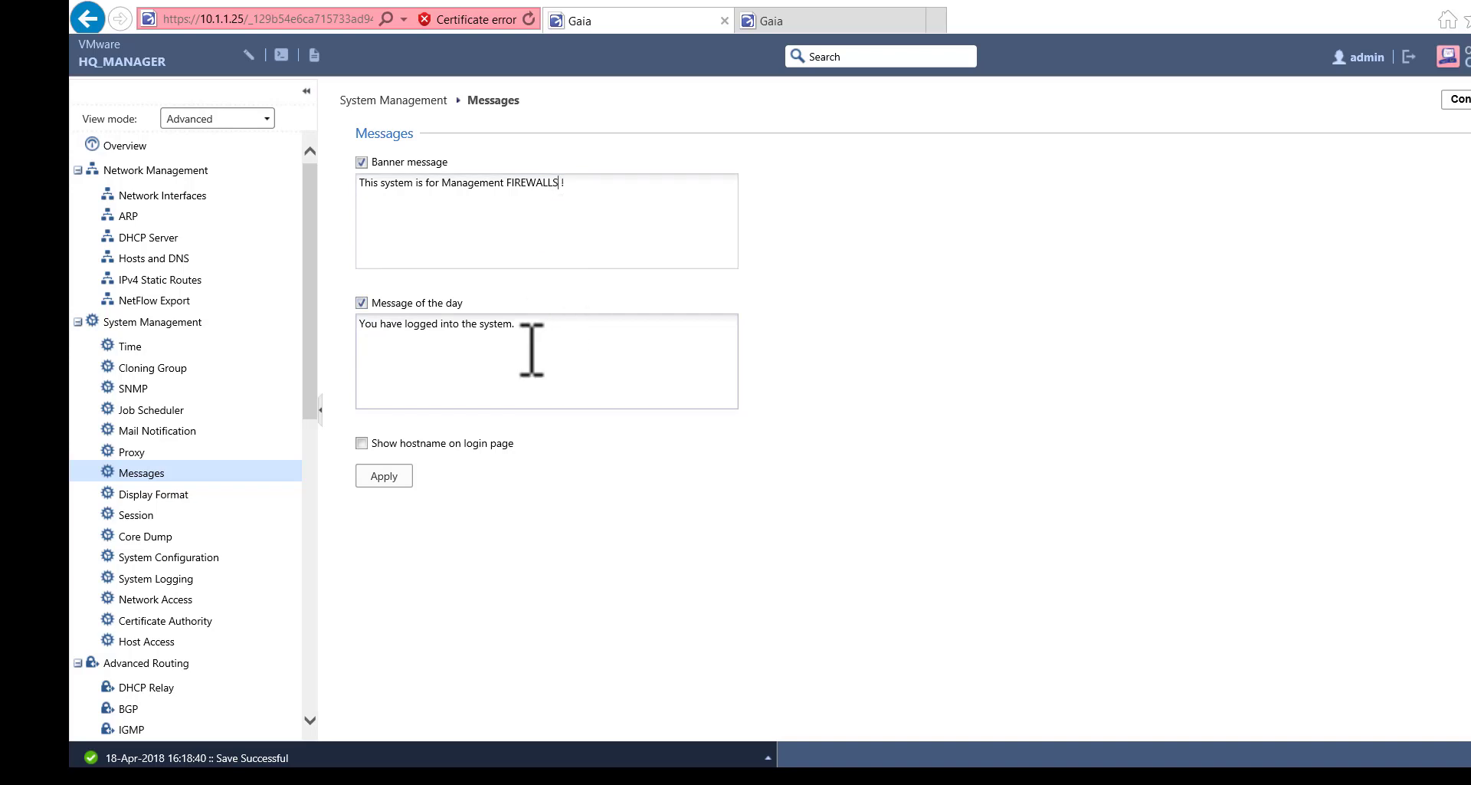
left_click(523, 328)
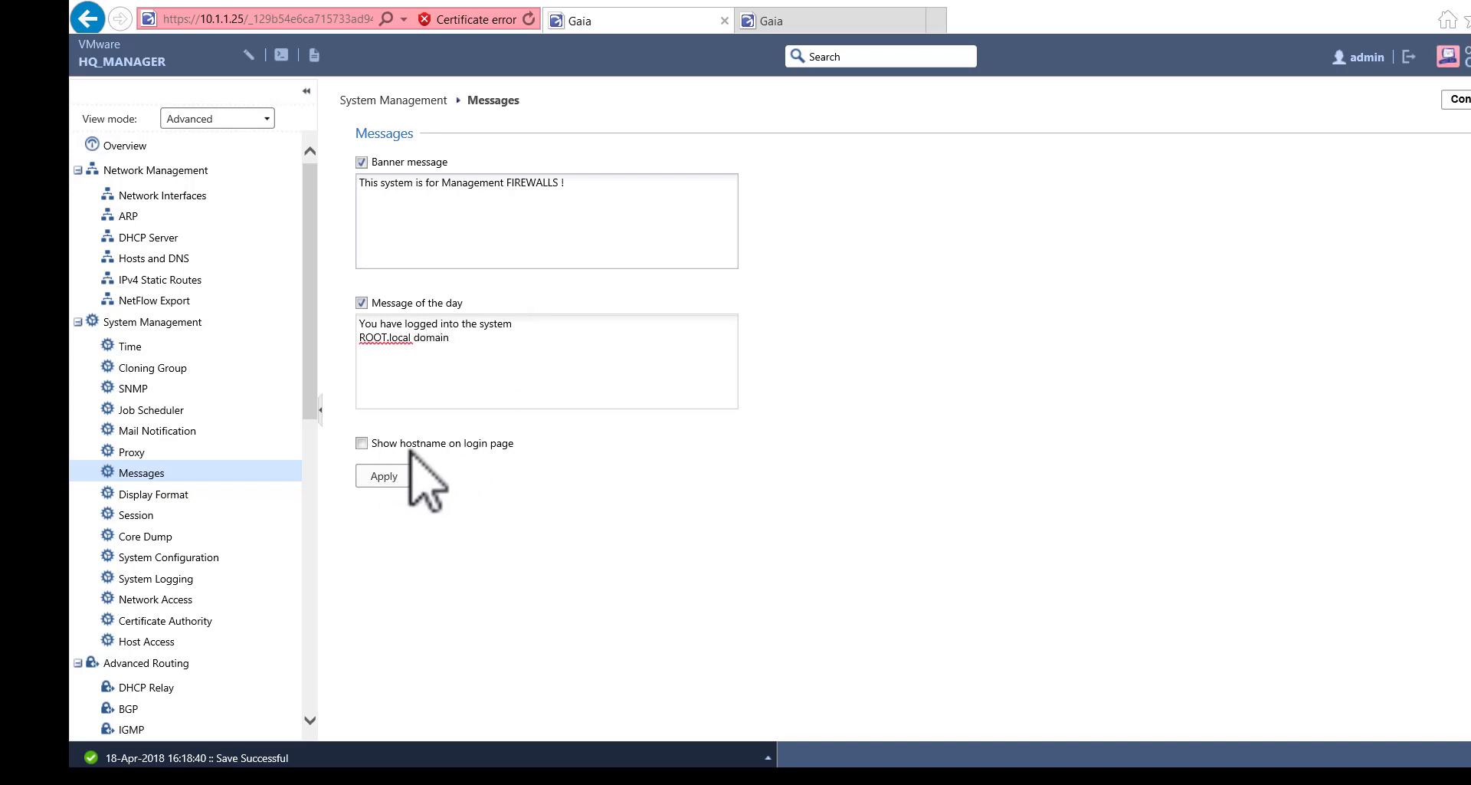
left_click(361, 443)
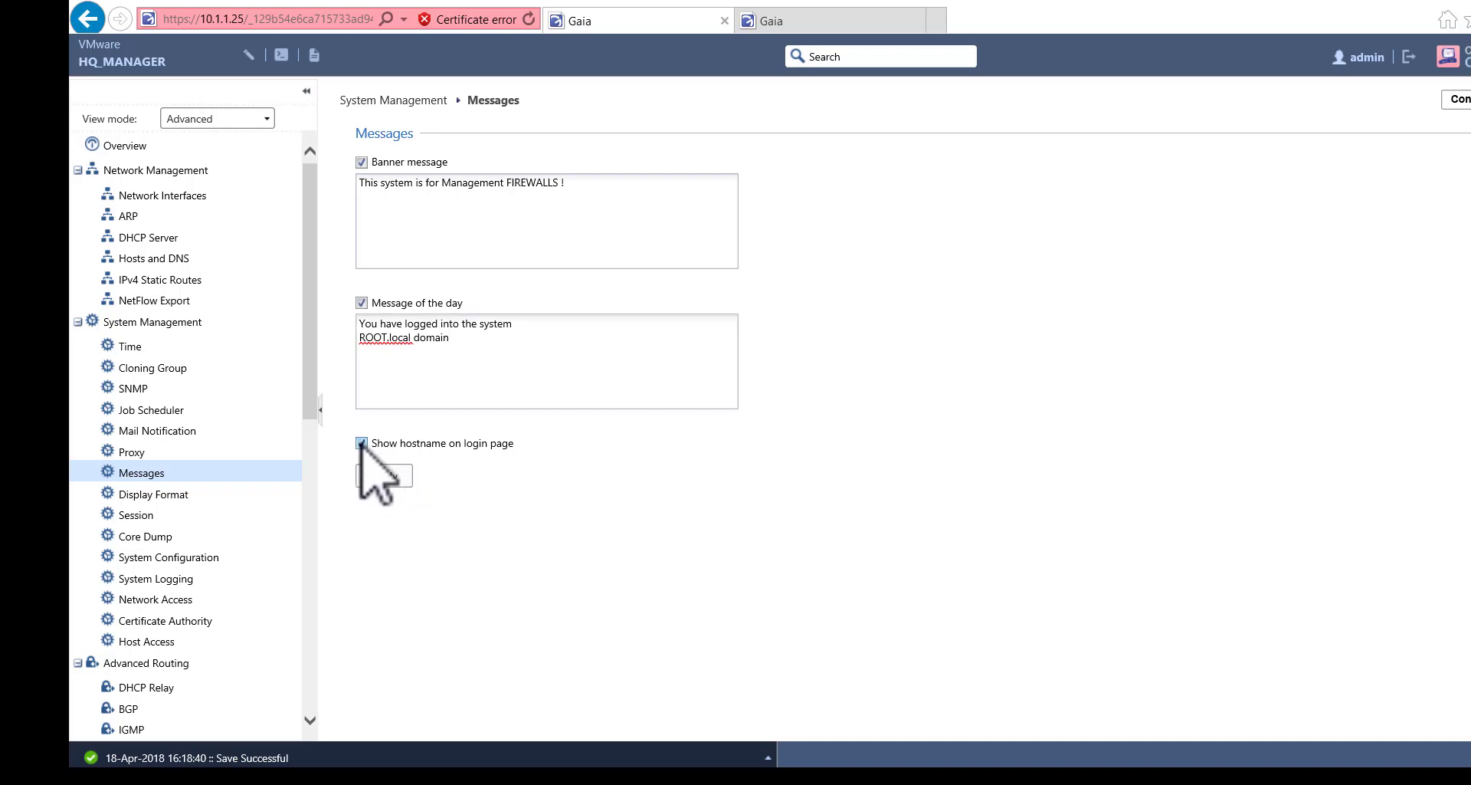
left_click(392, 477)
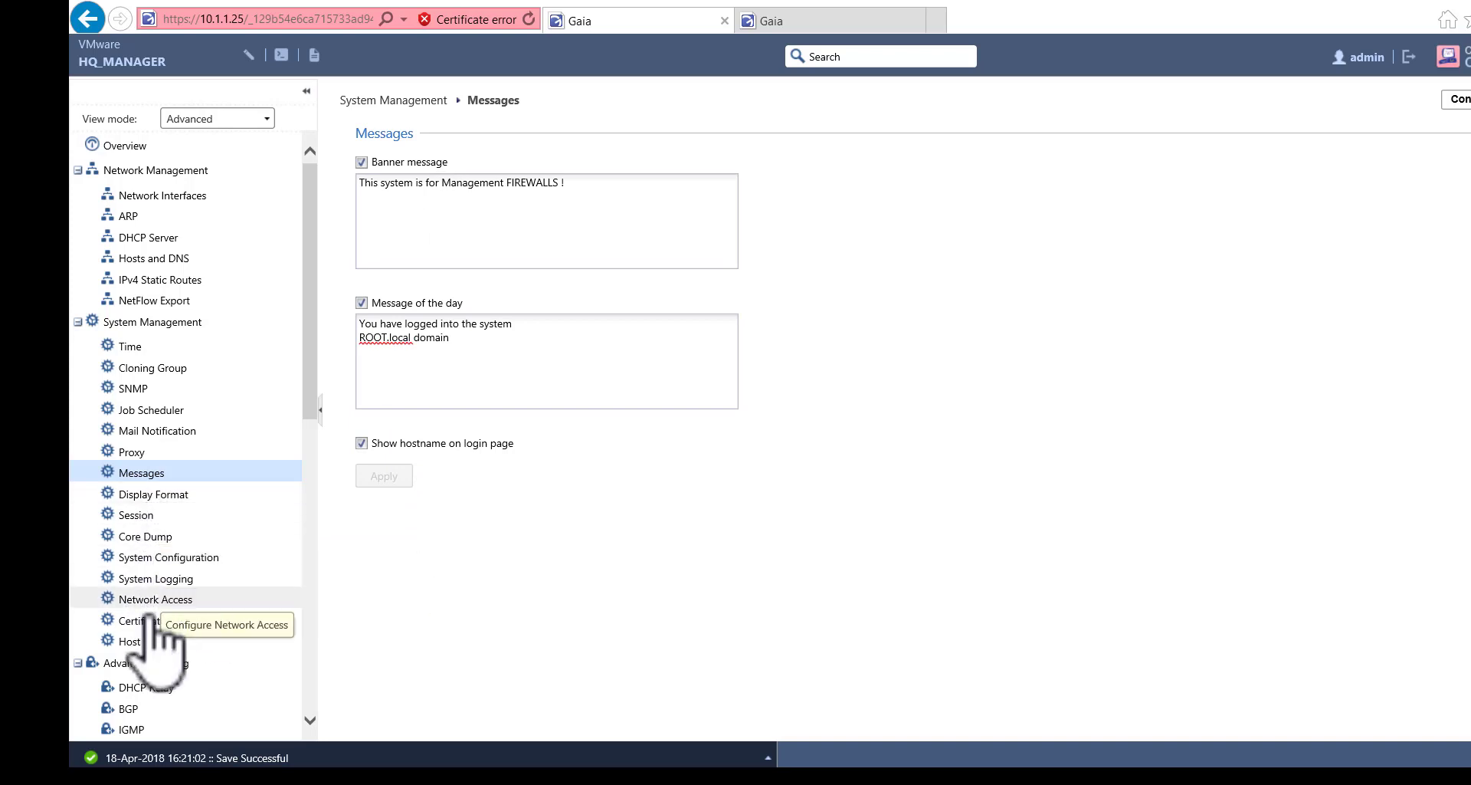
- Look over System Configuration, then return to the Overview showing R80.10 build 462
left_click(186, 557)
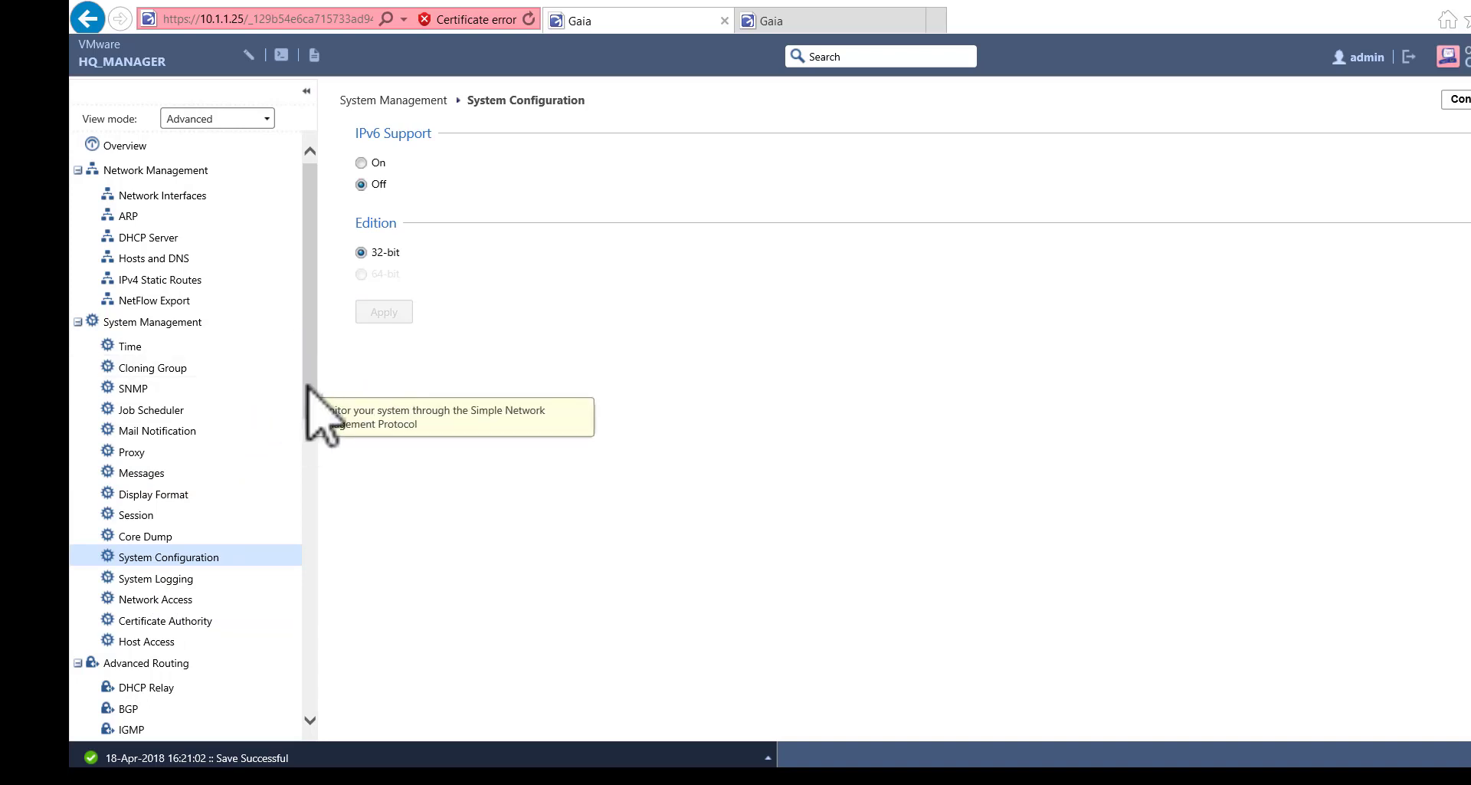
left_click_drag(308, 388, 341, 716)
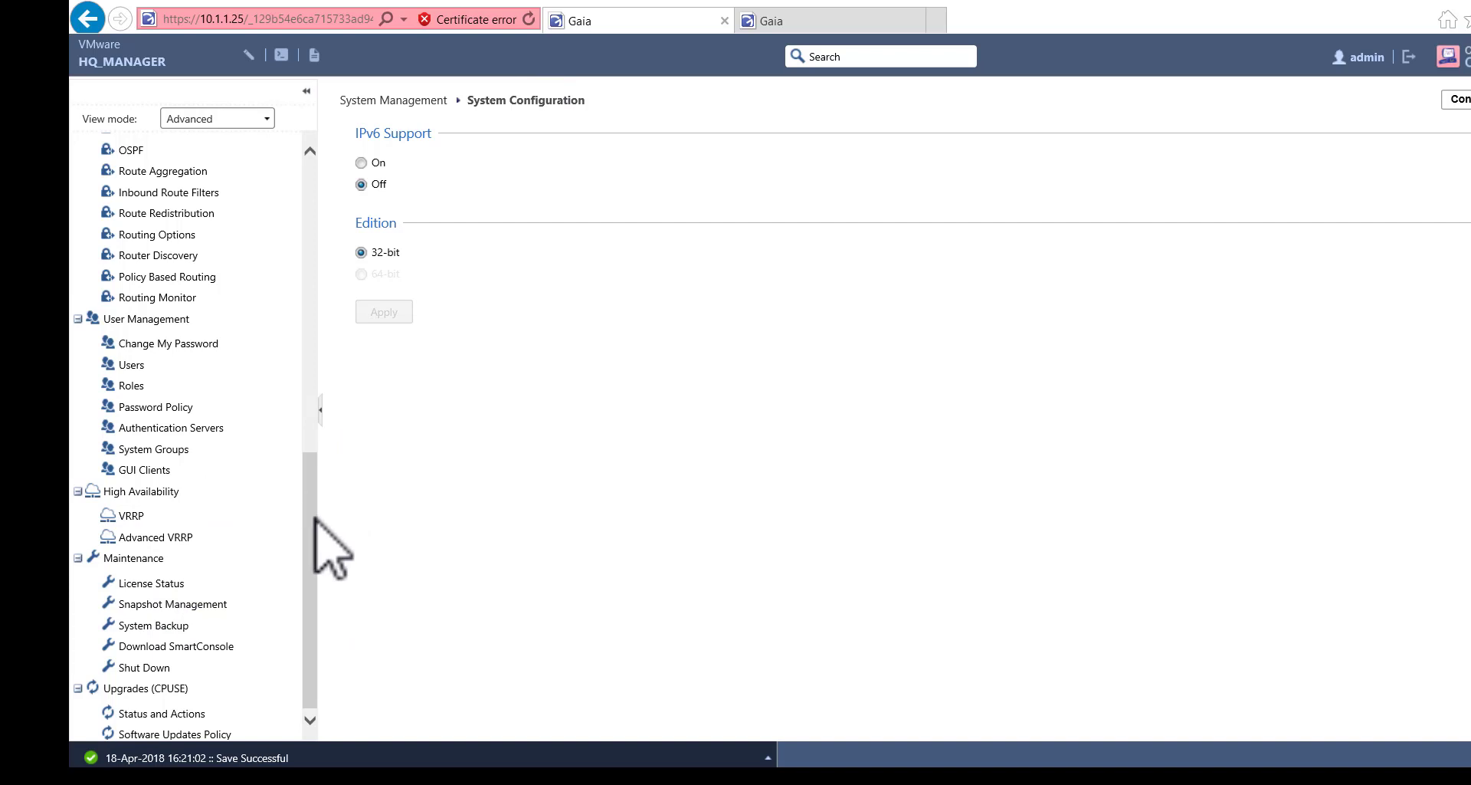
left_click_drag(308, 525, 302, 181)
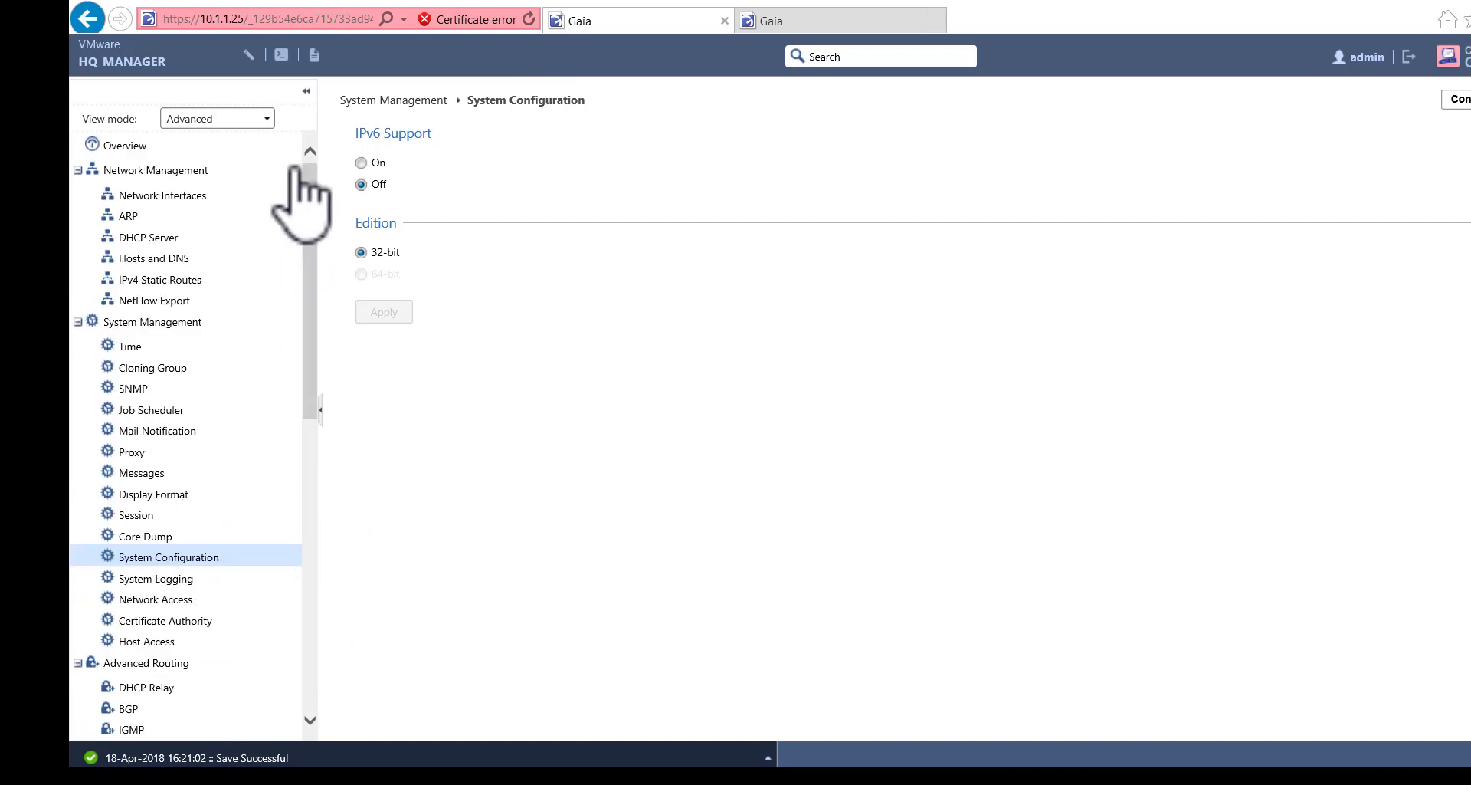
left_click(140, 148)
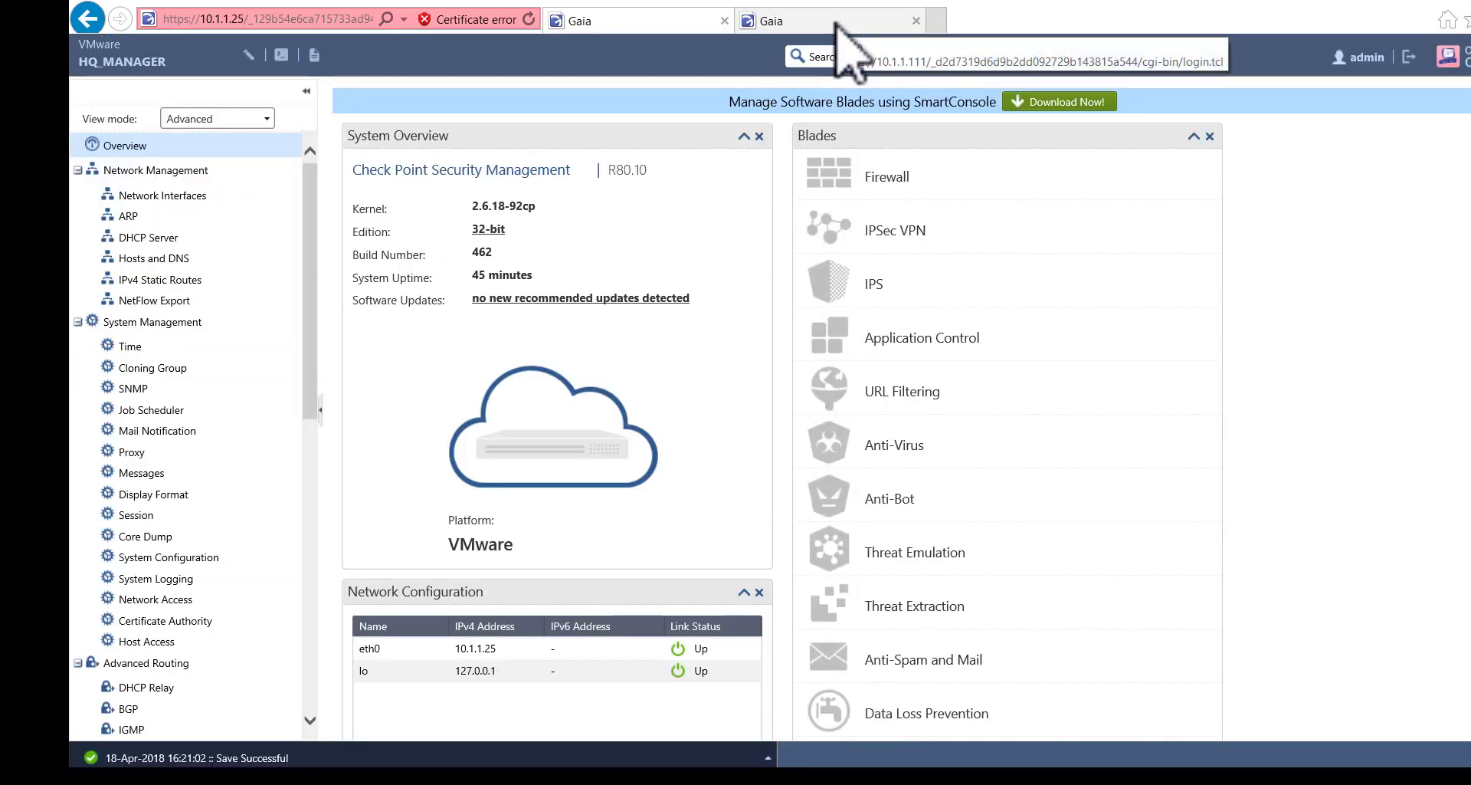
- Log into the HQ_FW gateway at 10.1.1.111 as admin and review its overview
left_click(775, 27)
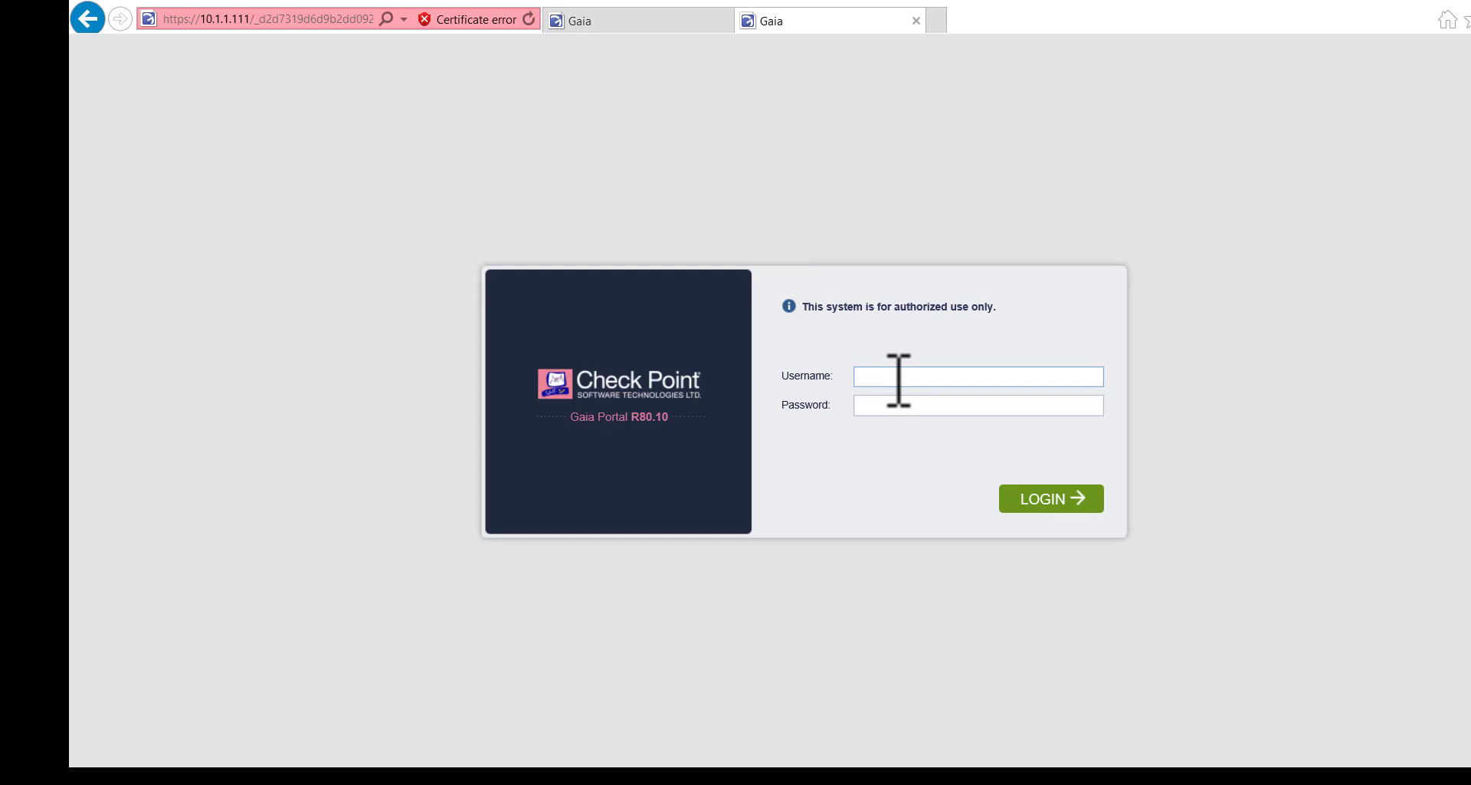
type("admi")
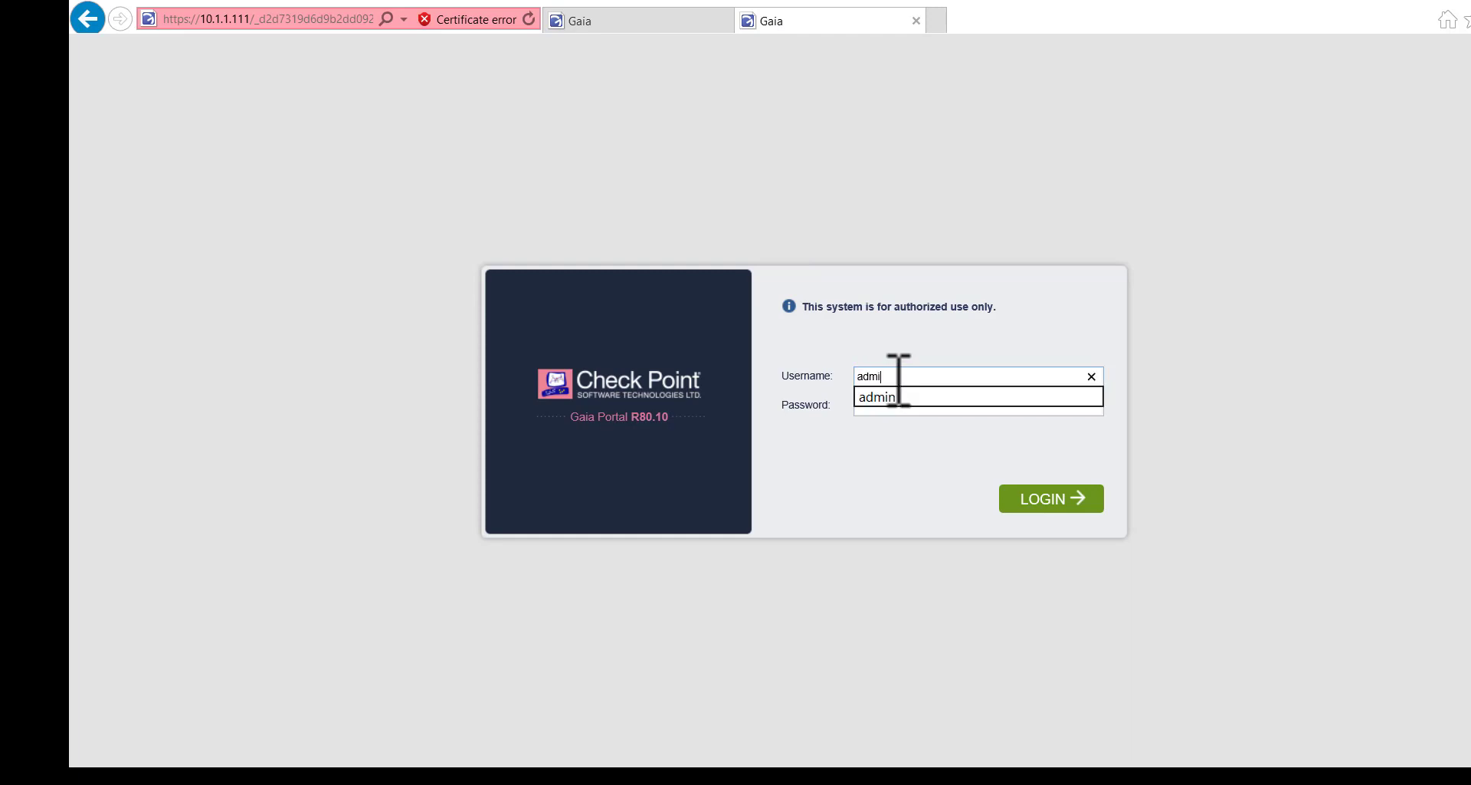
type("n")
key("Tab")
key("Return")
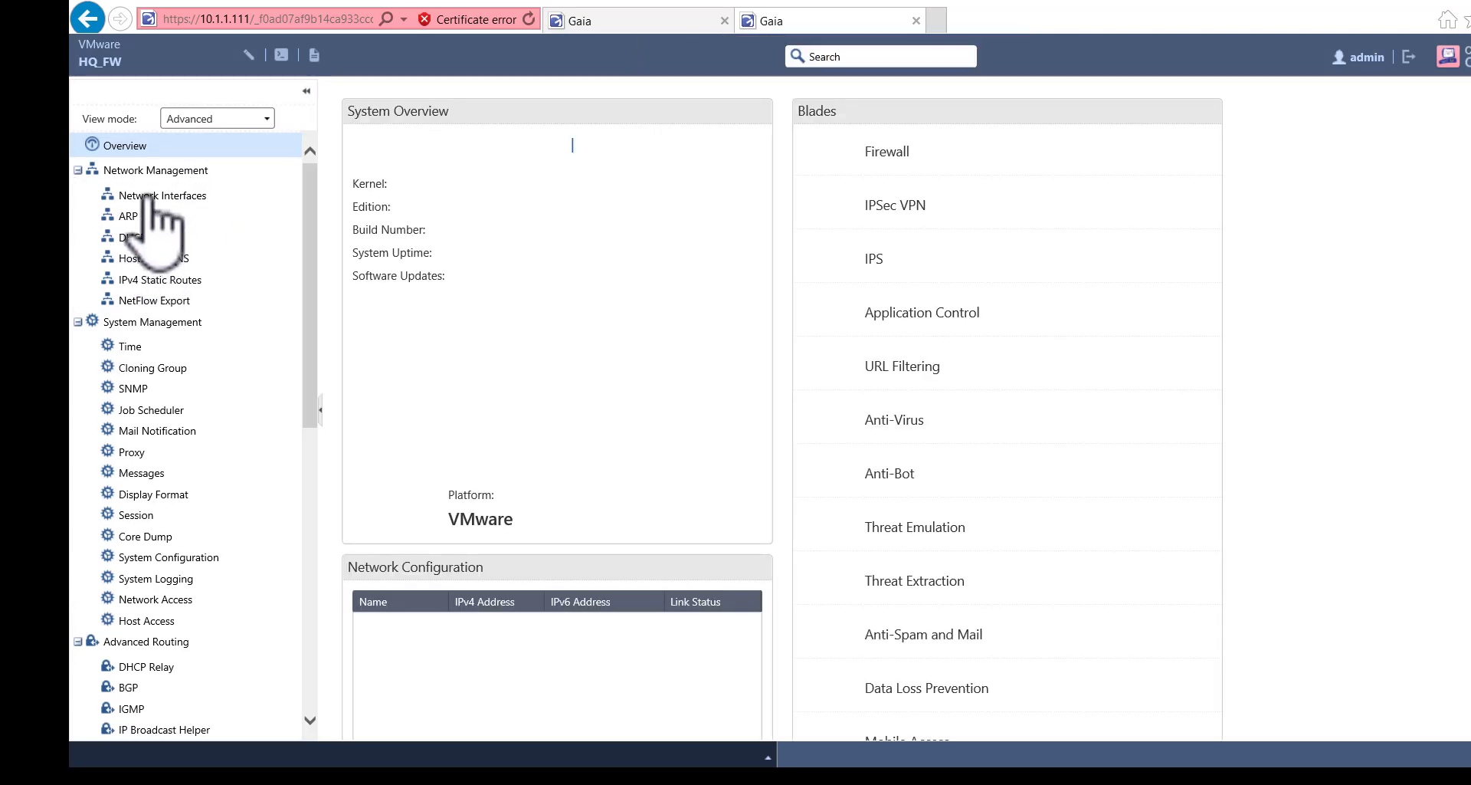
scroll(152, 198, "down", 5)
scroll(152, 201, "up", 5)
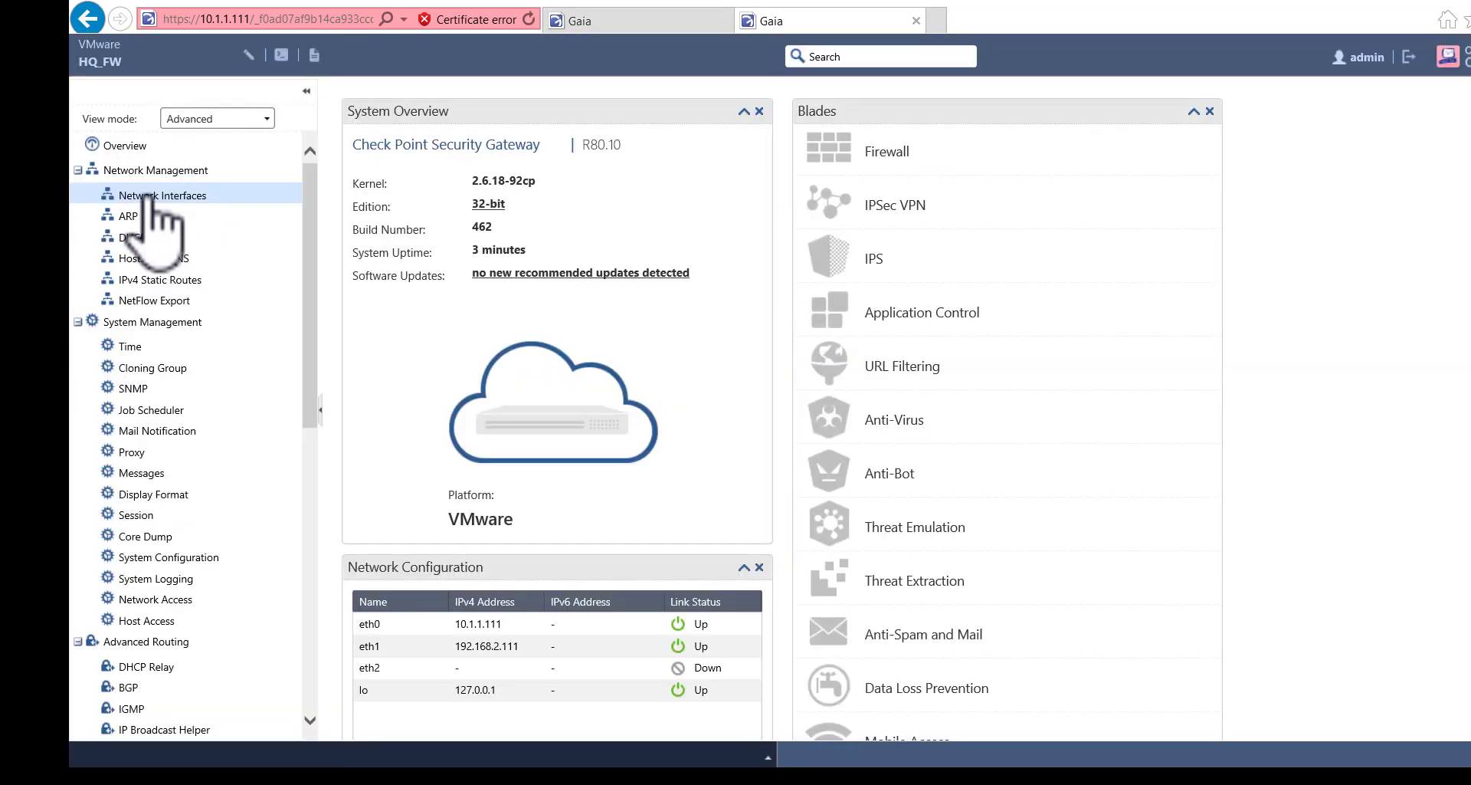
- Comment eth0 as 'mgmt network' and eth1 as 'internet'
left_click(151, 197)
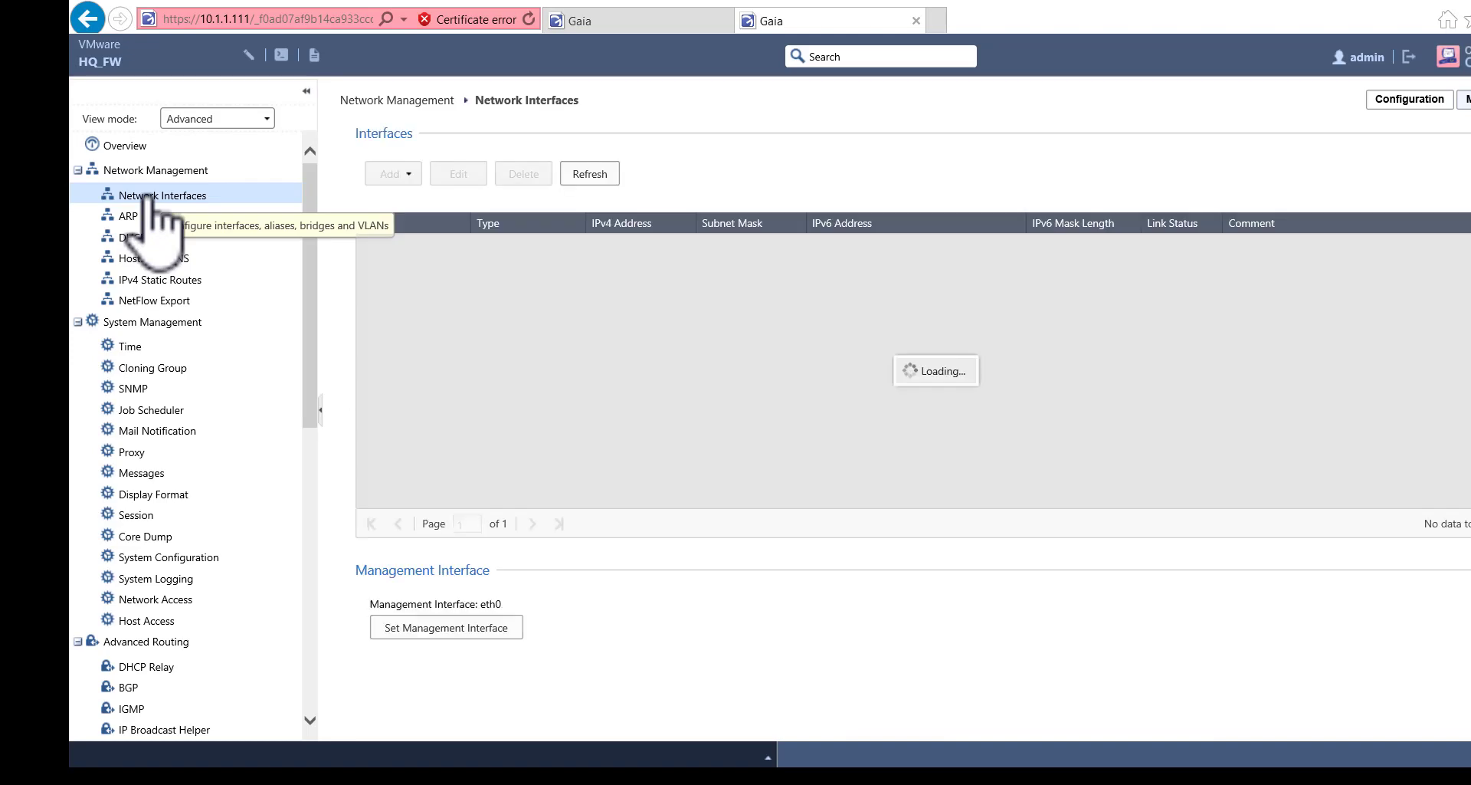
double_click(801, 247)
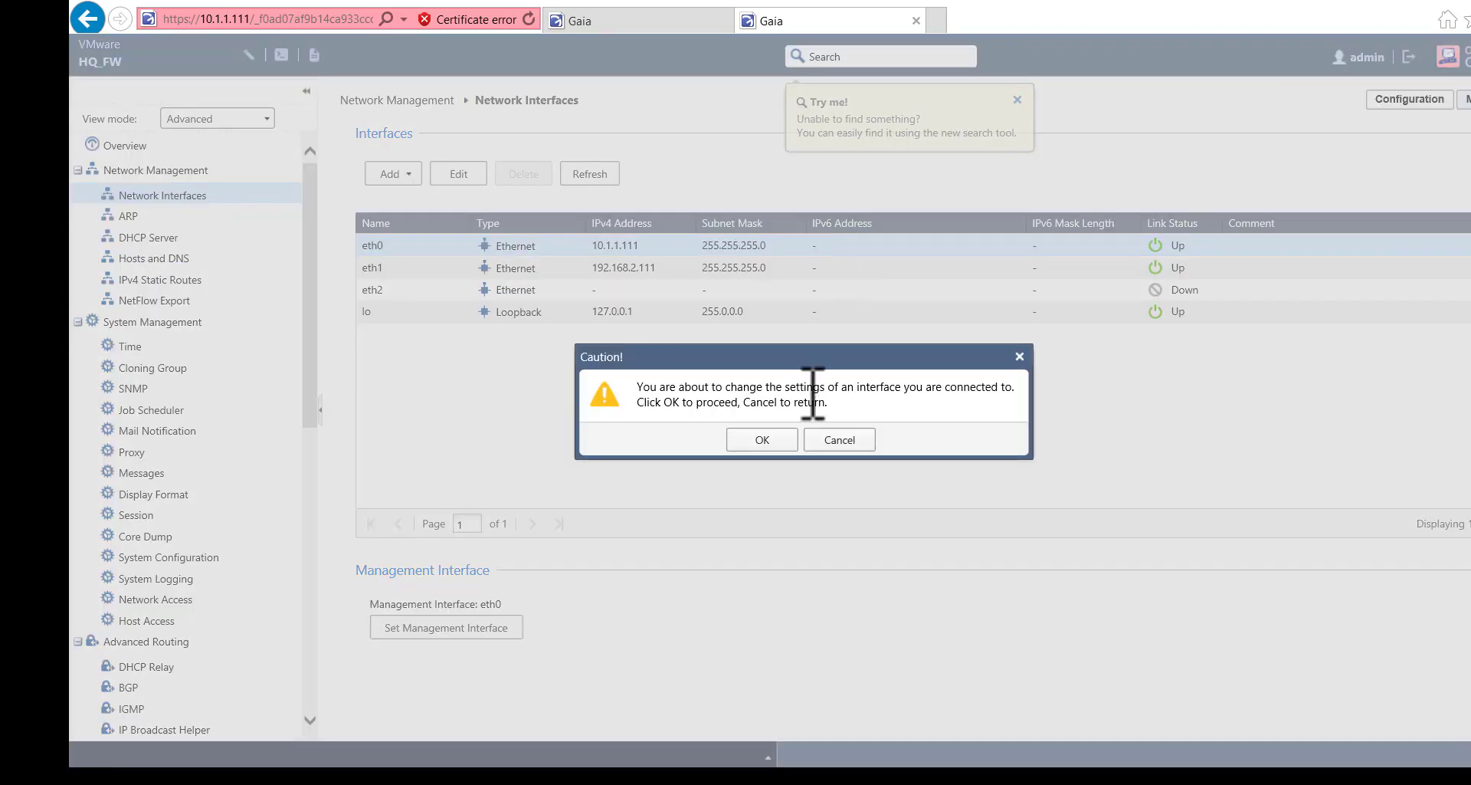
left_click(770, 437)
left_click(744, 336)
type("mgmt network")
left_click(921, 559)
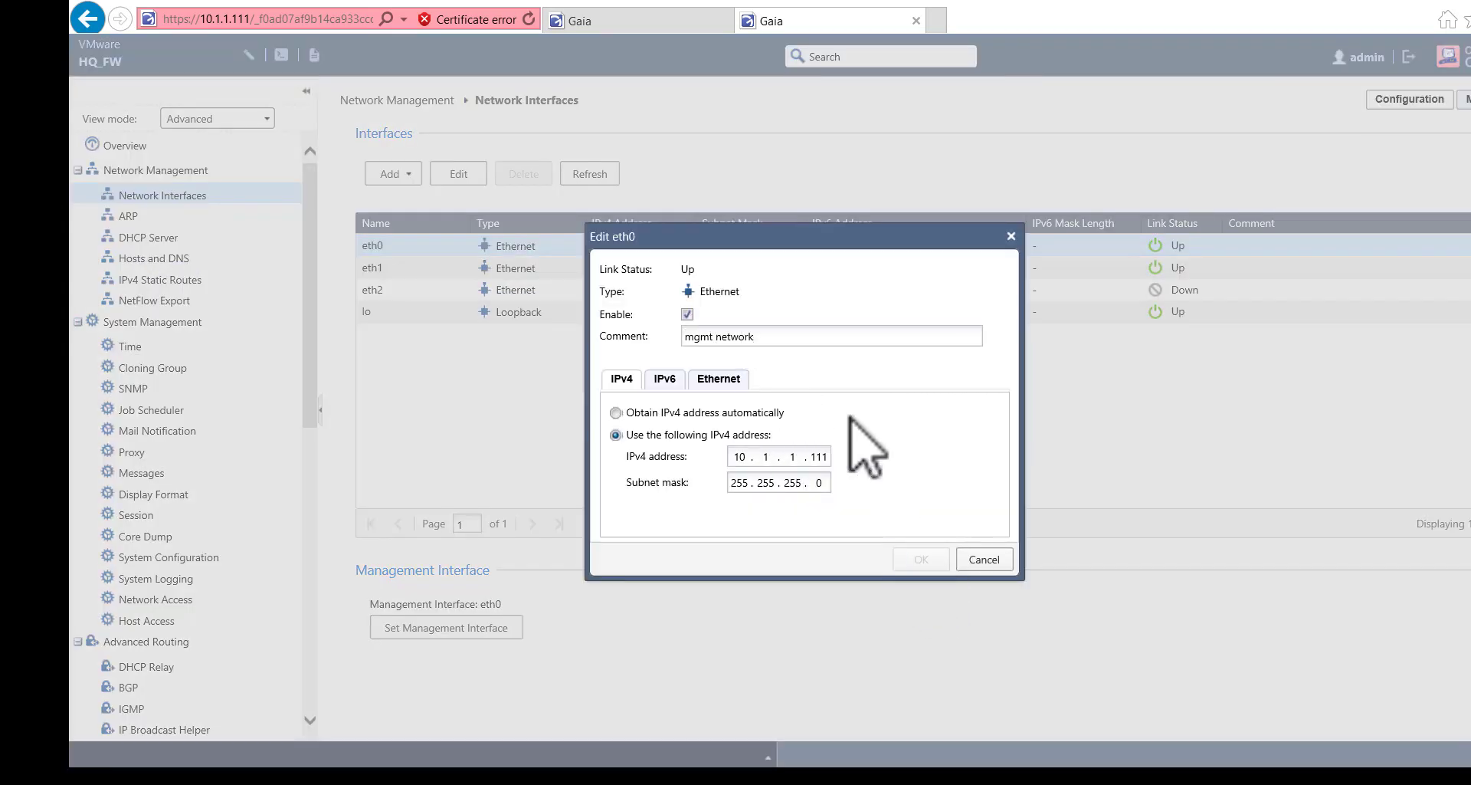
double_click(912, 268)
left_click(791, 333)
type("internet")
left_click(924, 559)
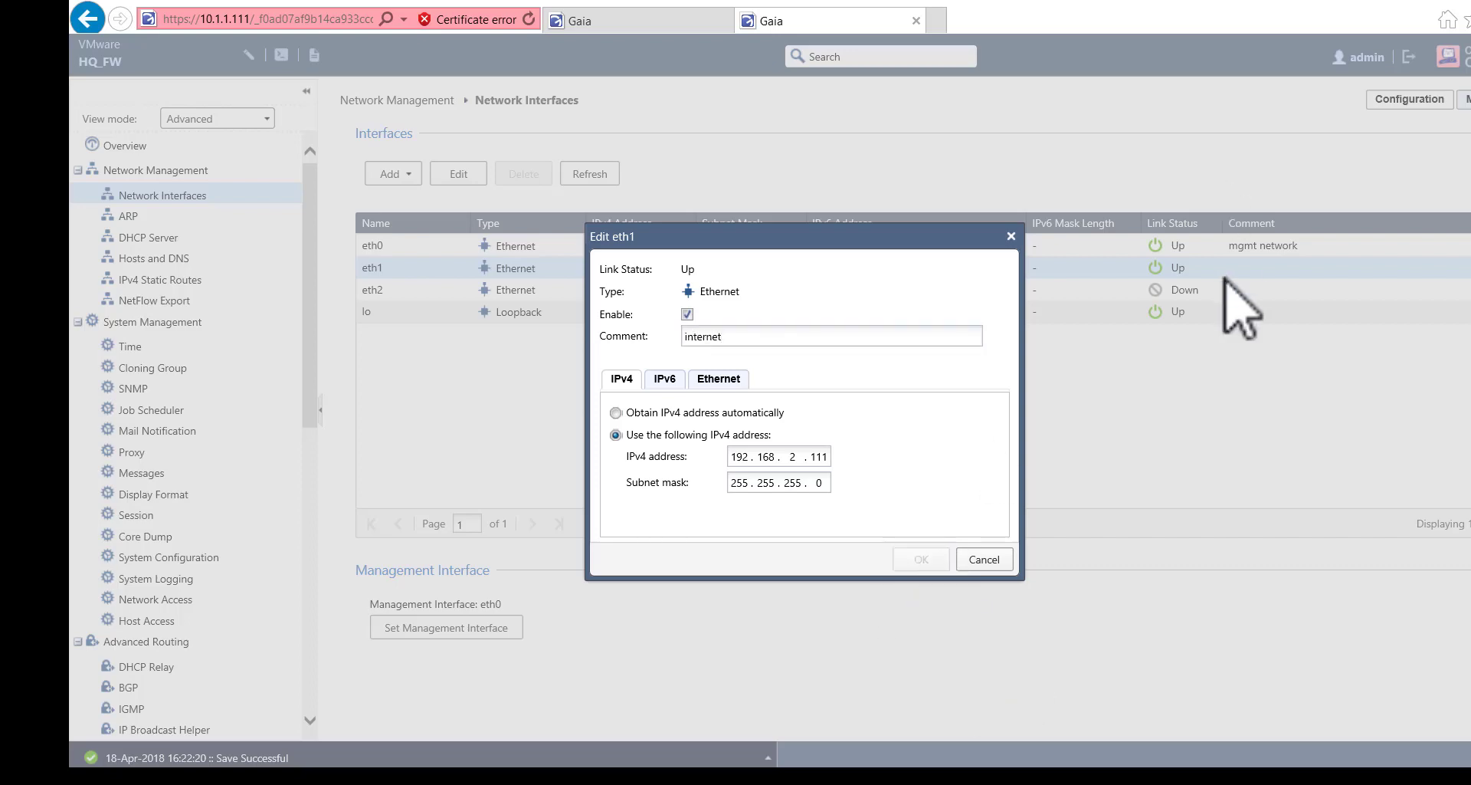
- Give eth2 comment 'DMZ network', address 172.16.1.111, and mask 255.255.255.0
double_click(1200, 292)
left_click(687, 314)
left_click(715, 336)
type("DMZ network")
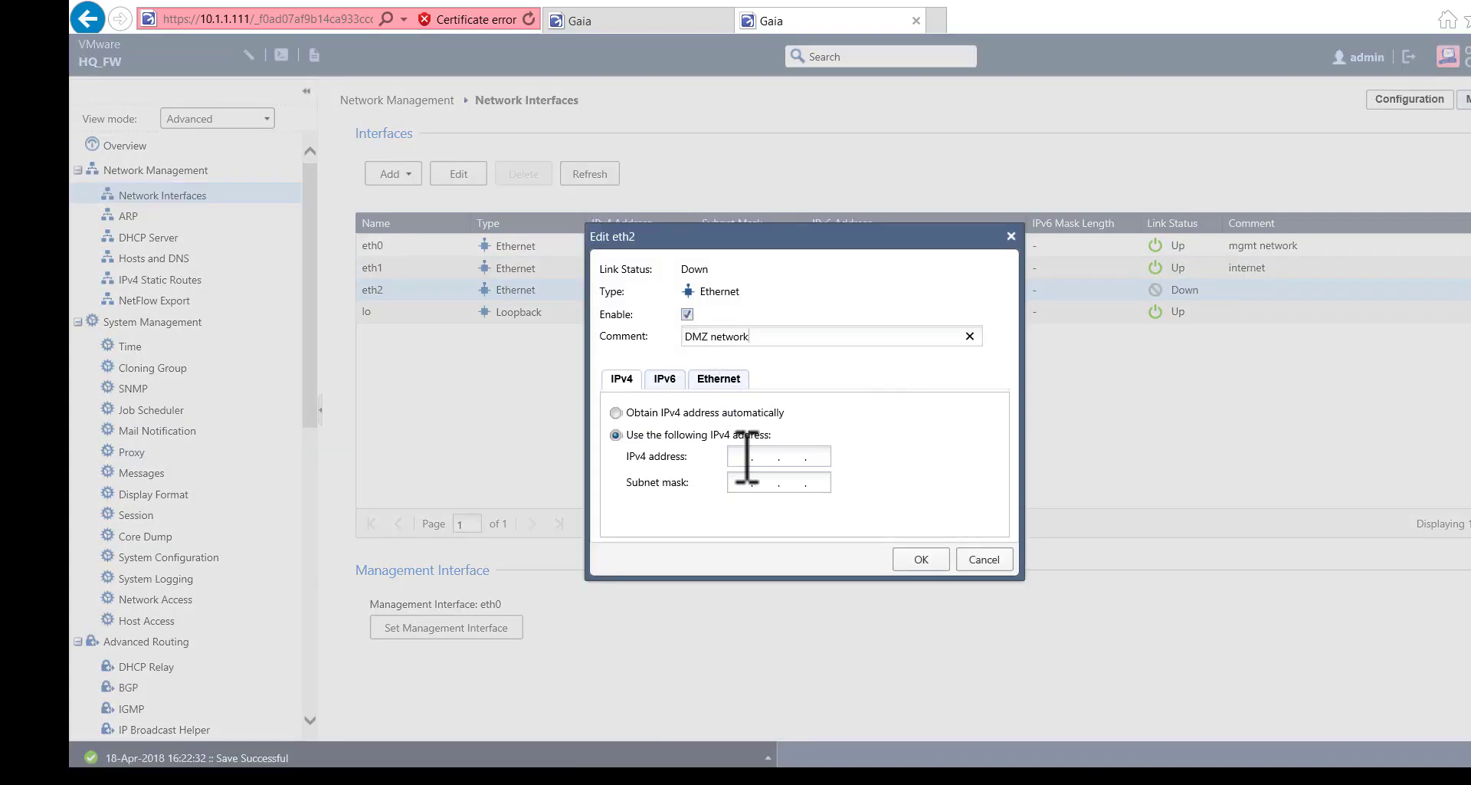
left_click(743, 456)
type("172.16.1.111")
key("Tab")
type("255.255.255.0")
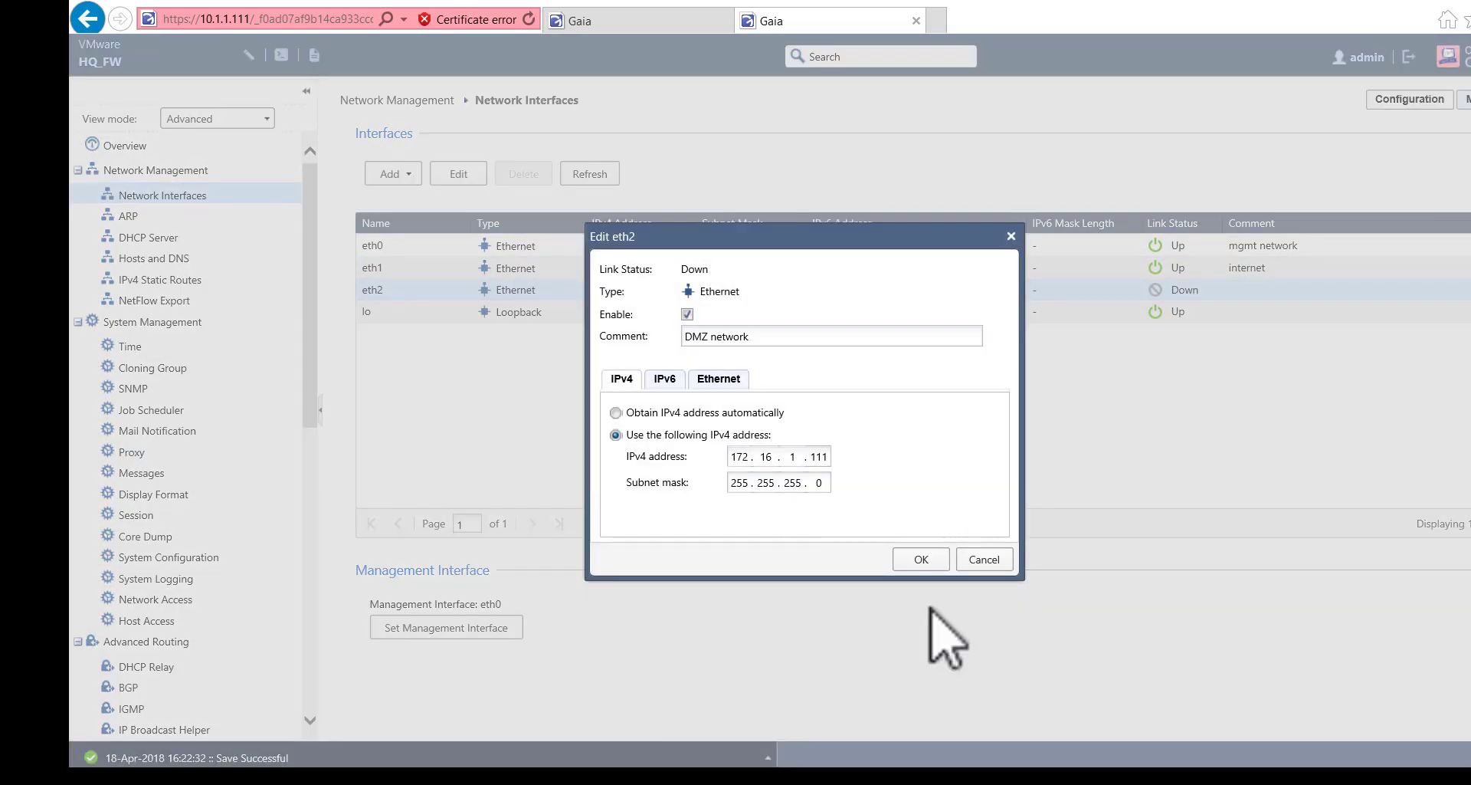
left_click(921, 559)
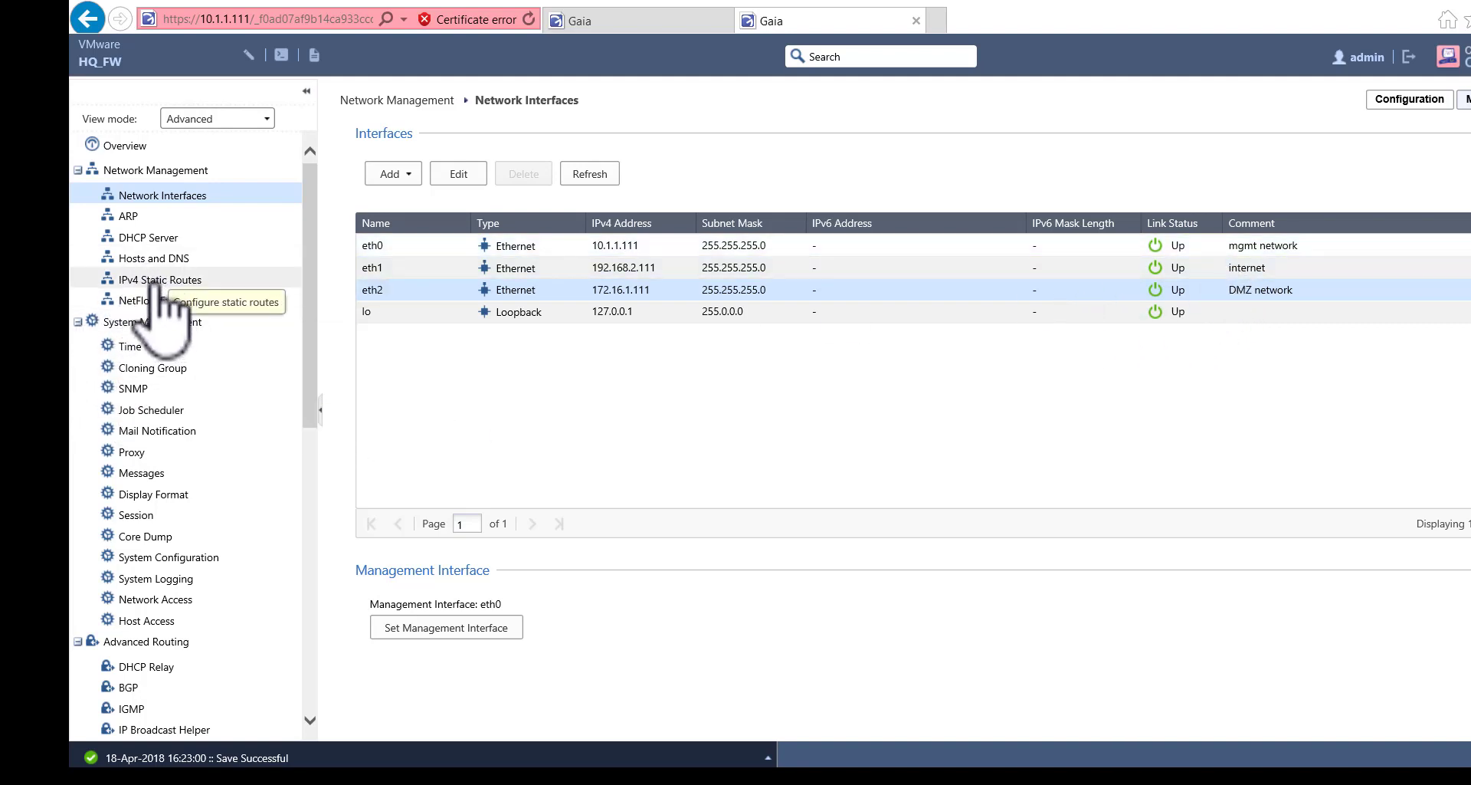
left_click(157, 261)
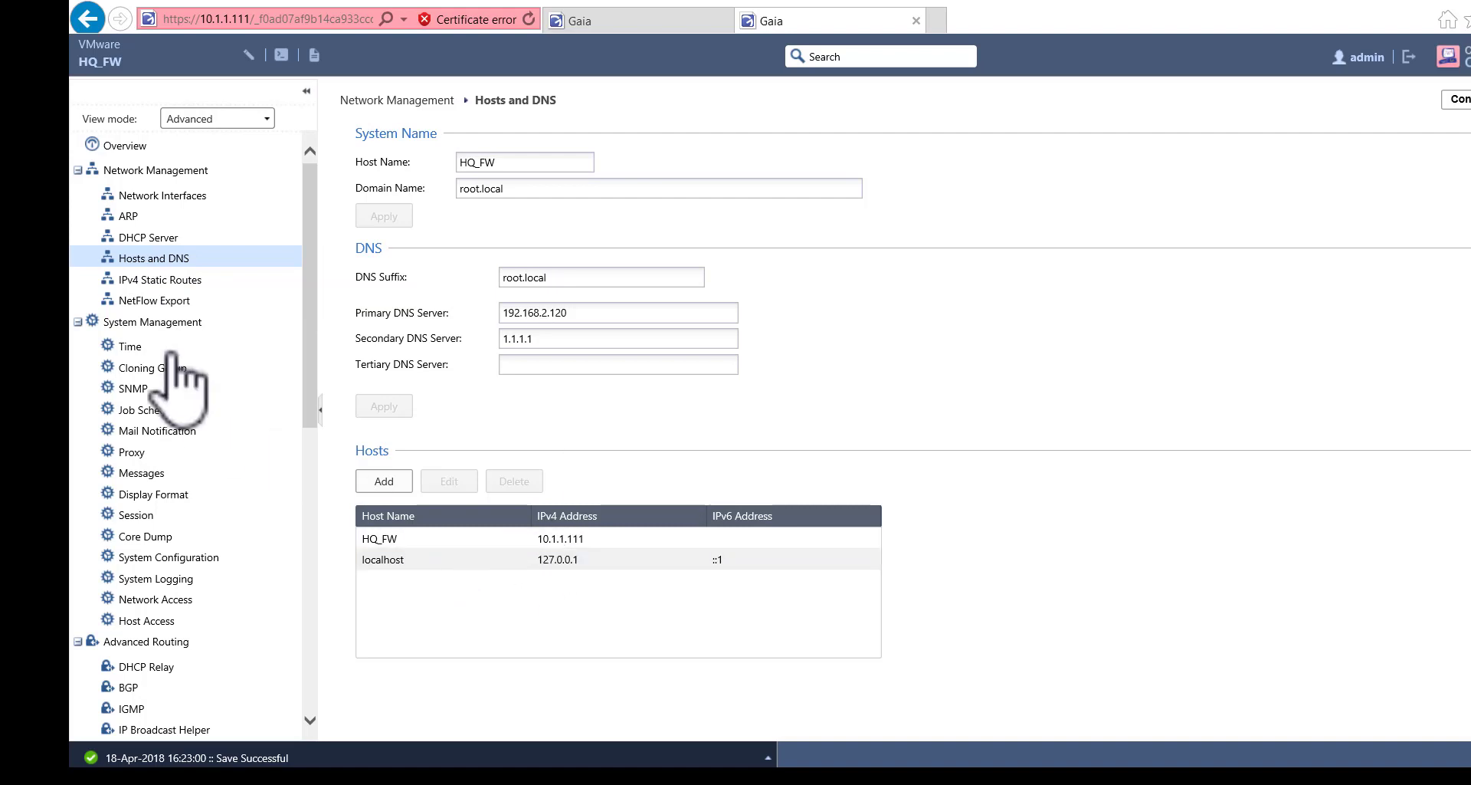
- Edit the Default IPv4 route to use gateway 192.168.2.1, commented 'default gateway', and save
left_click(179, 285)
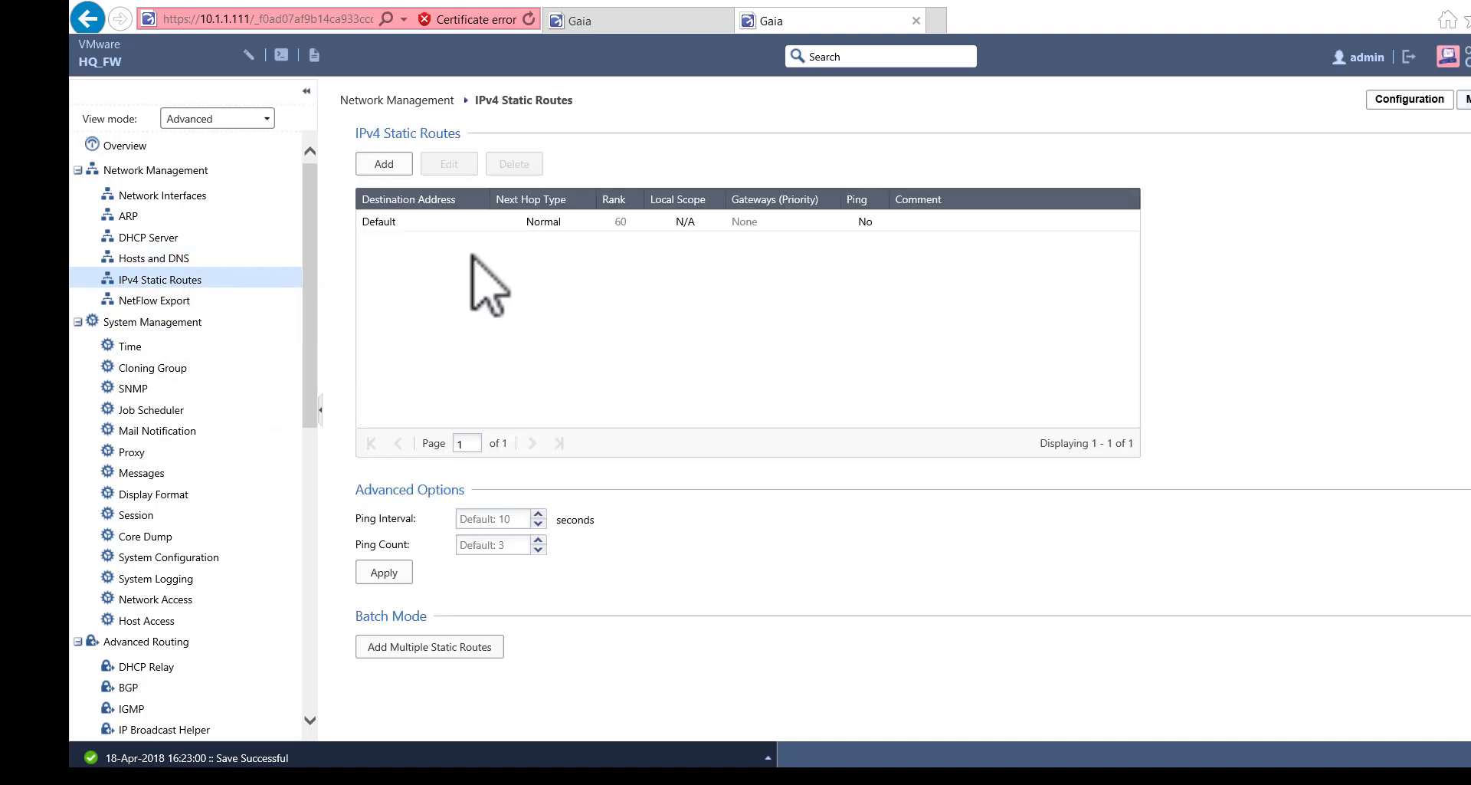
left_click(528, 222)
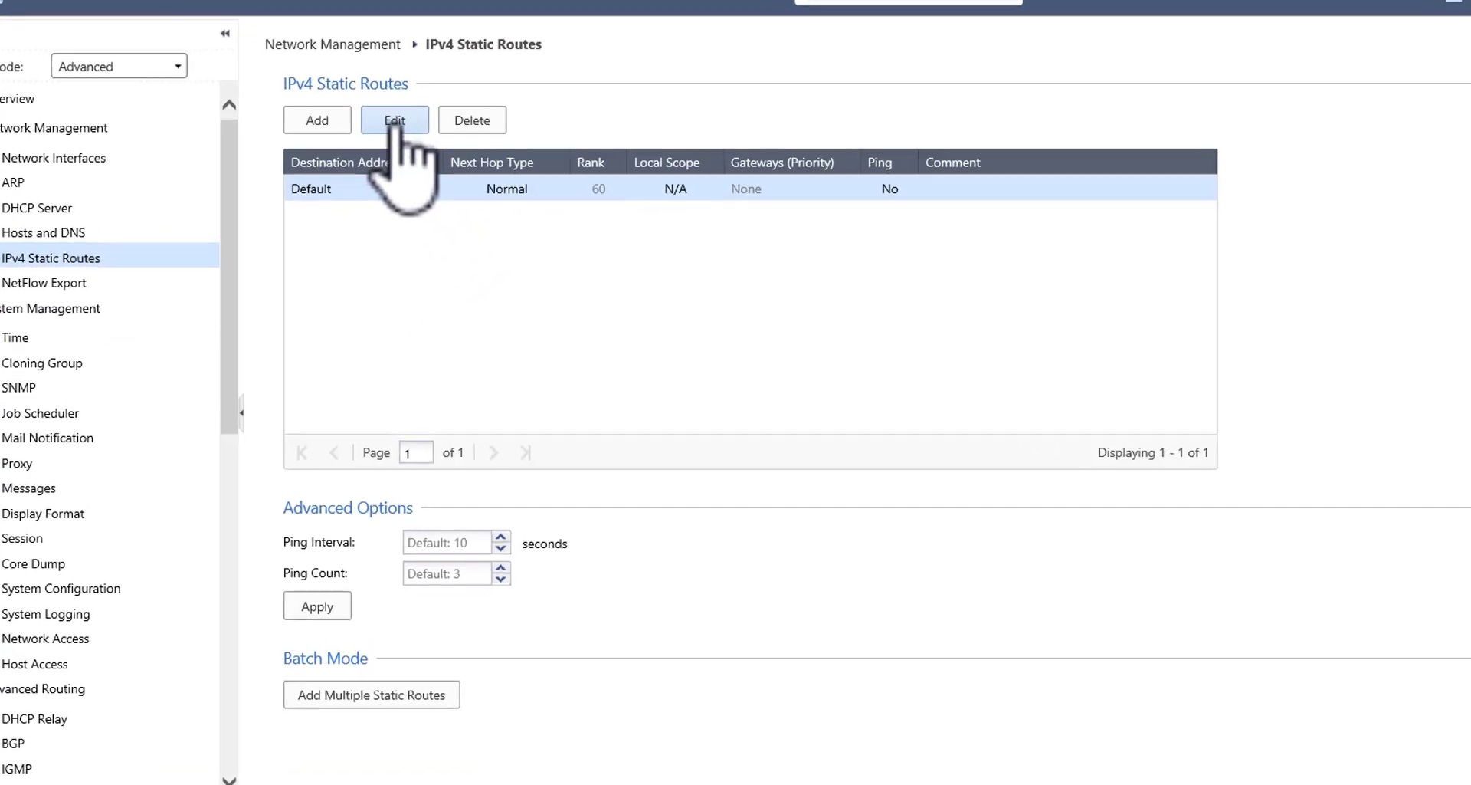
left_click(395, 123)
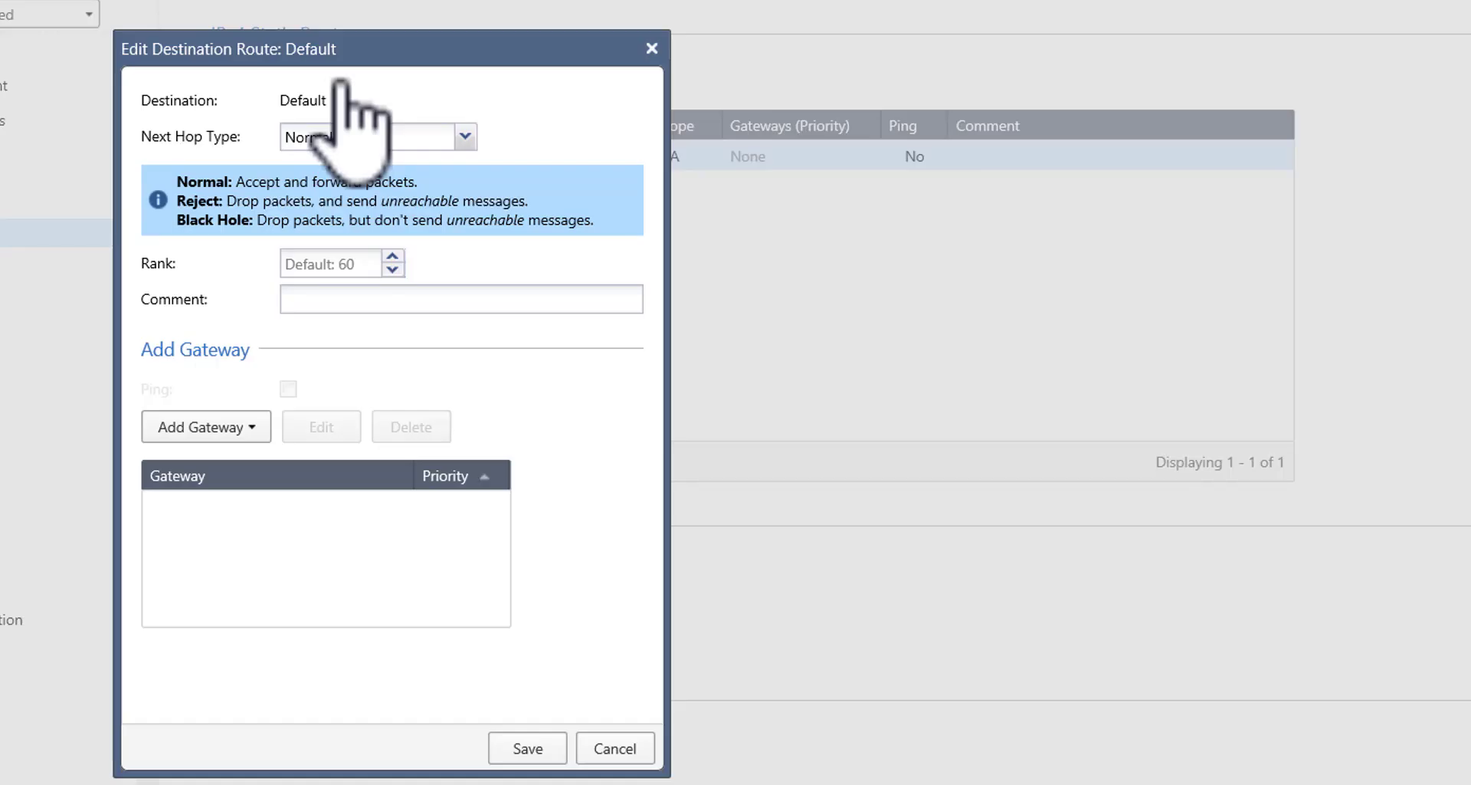
left_click(367, 308)
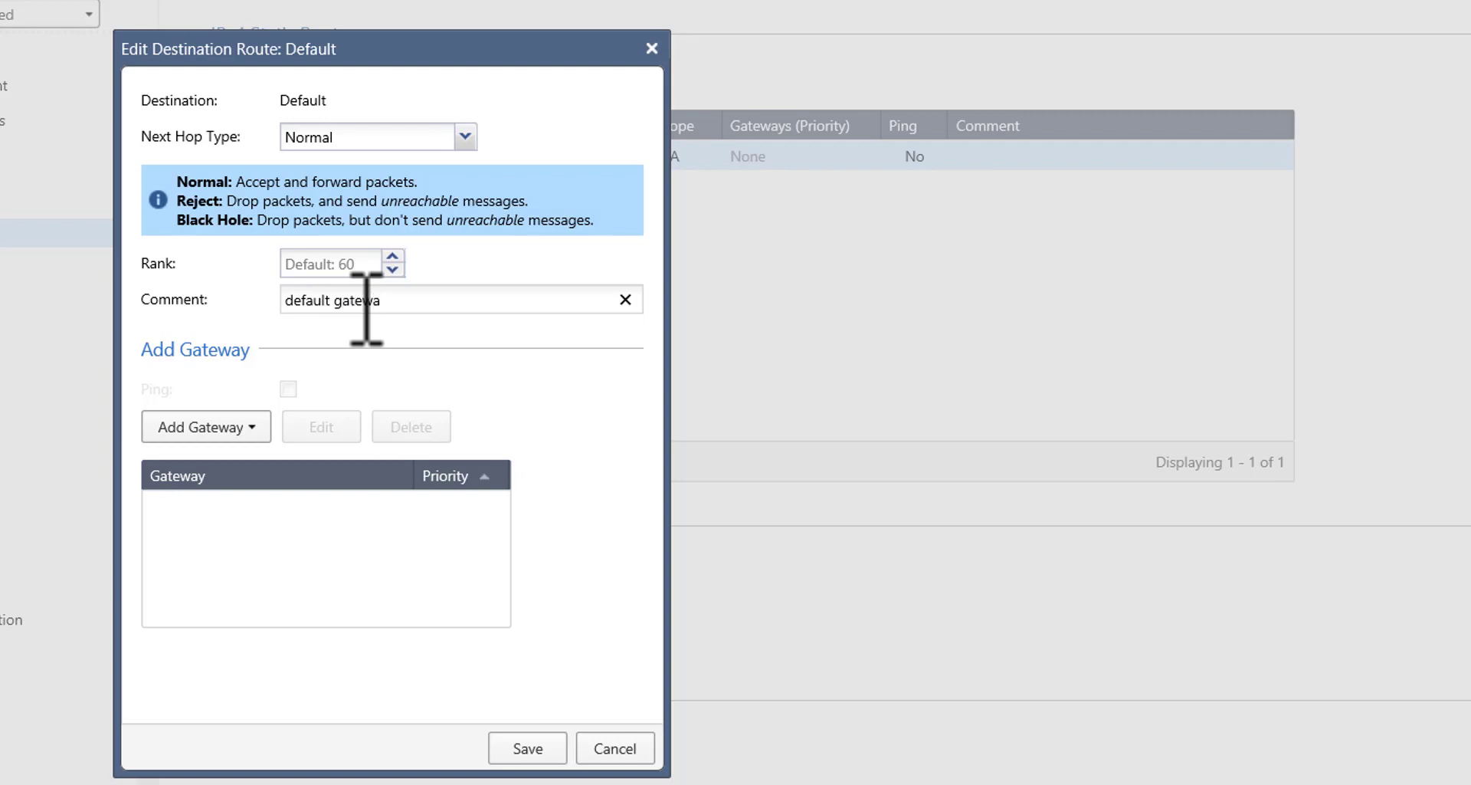
left_click(234, 429)
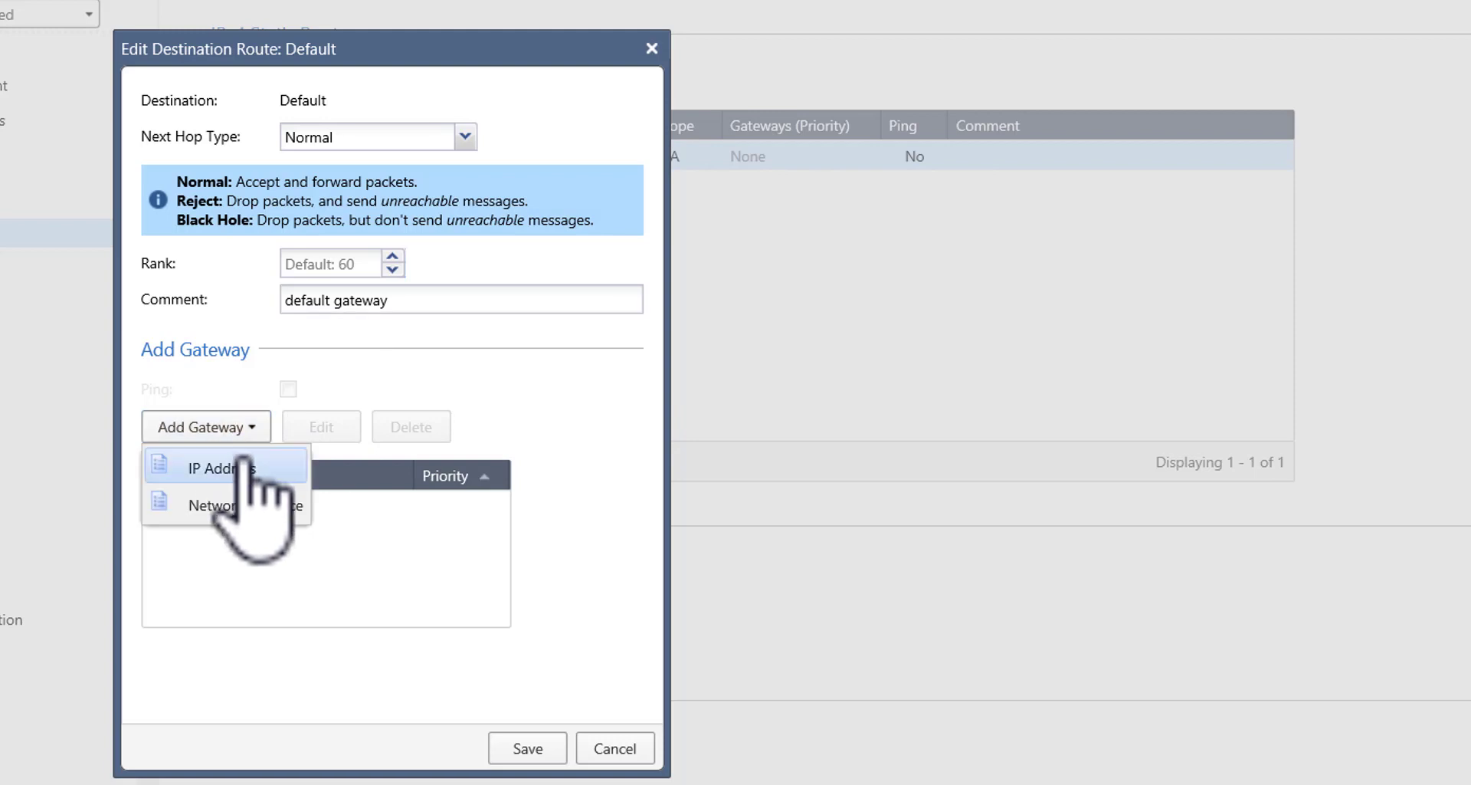
left_click(244, 466)
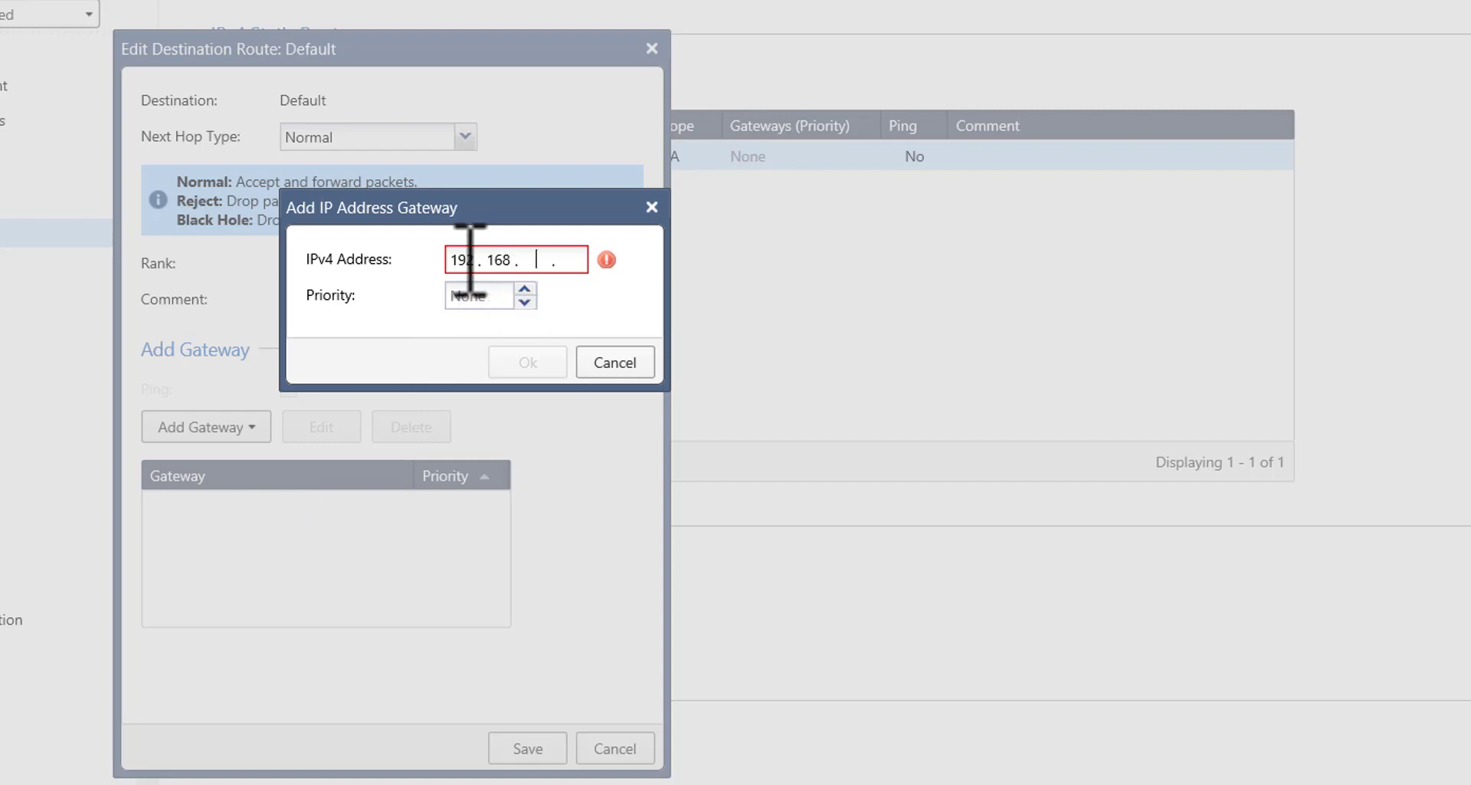
type("1")
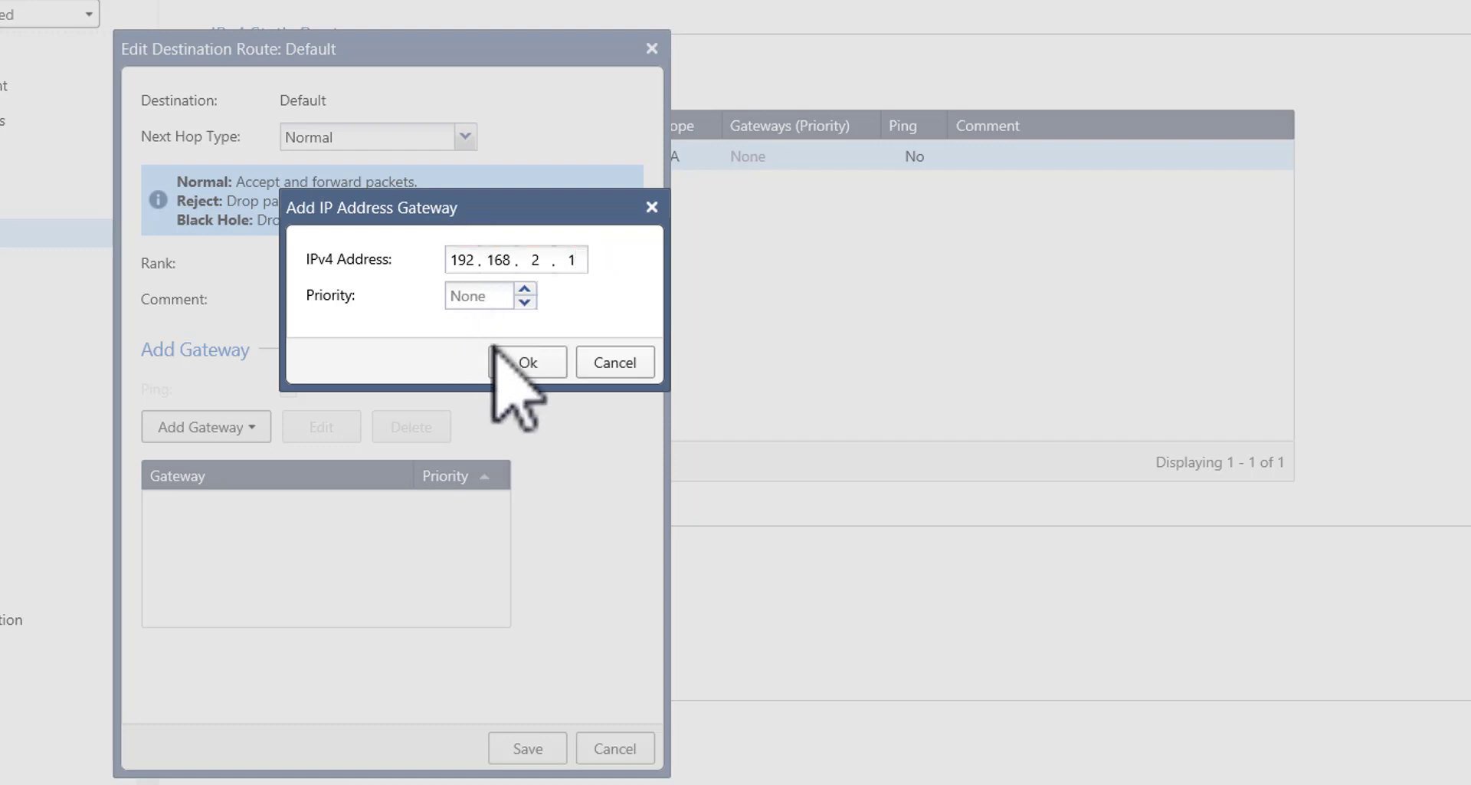
left_click(509, 362)
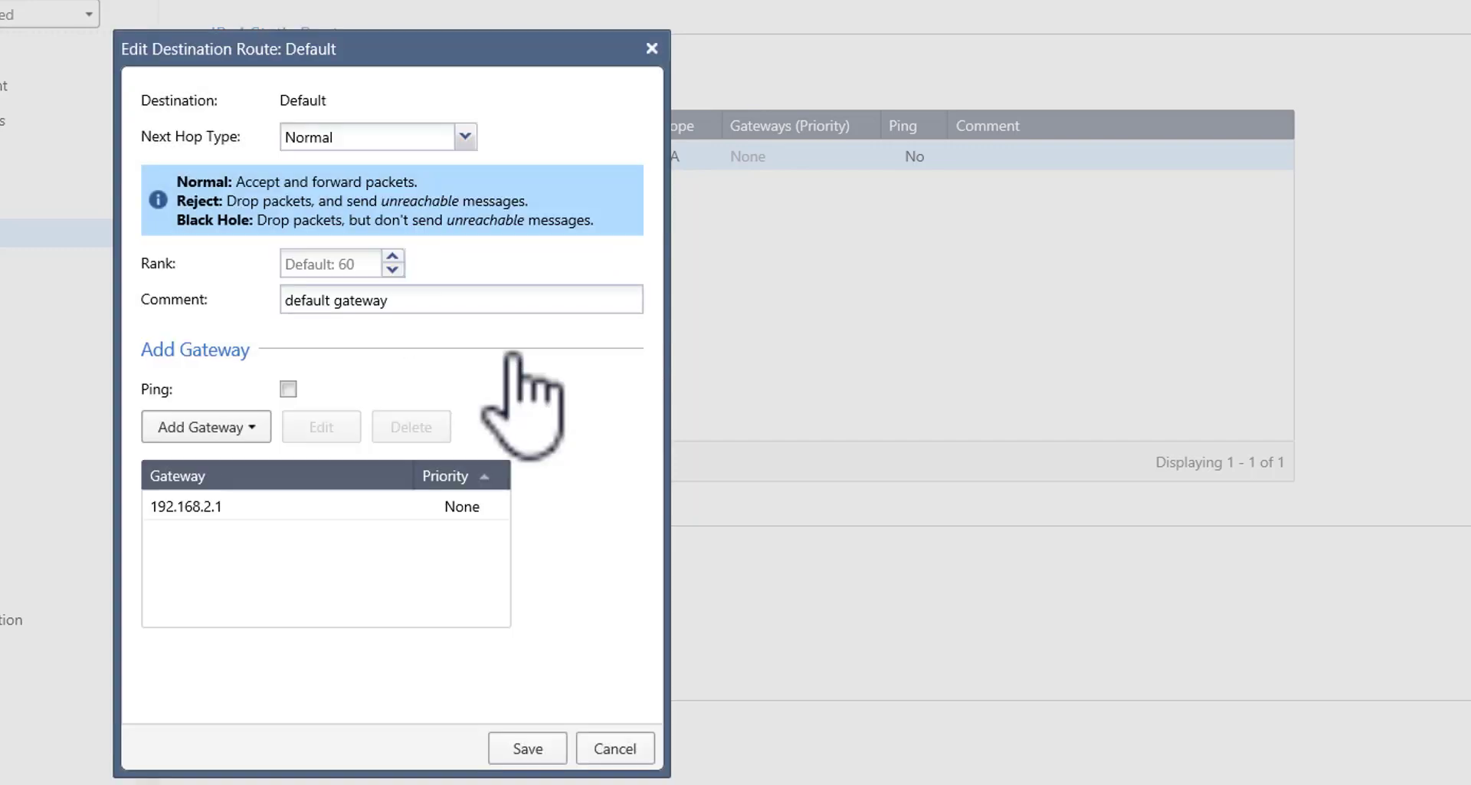
left_click(528, 748)
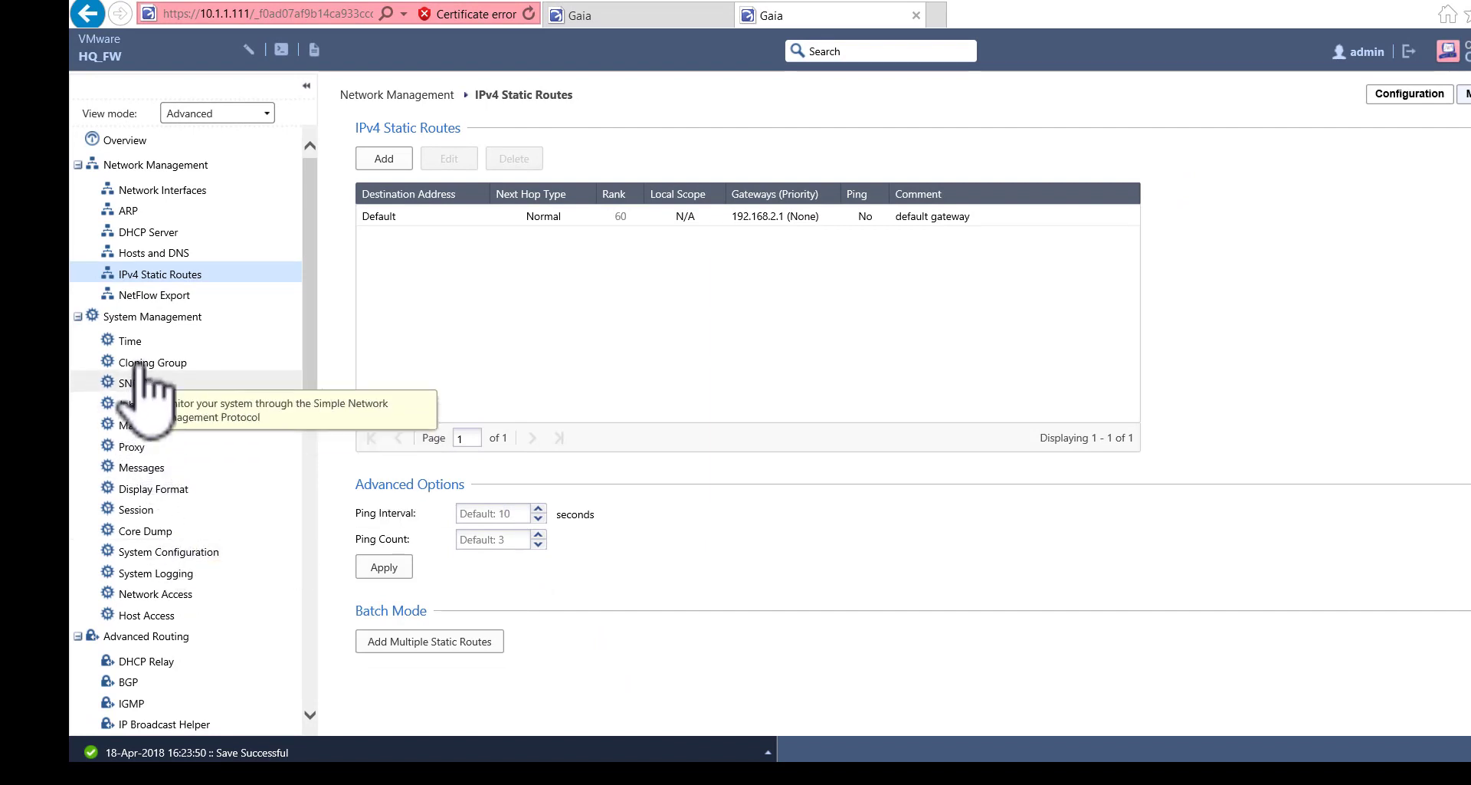
- Turn on HQ_FW's message of the day and login-page hostname display, then apply
left_click(127, 339)
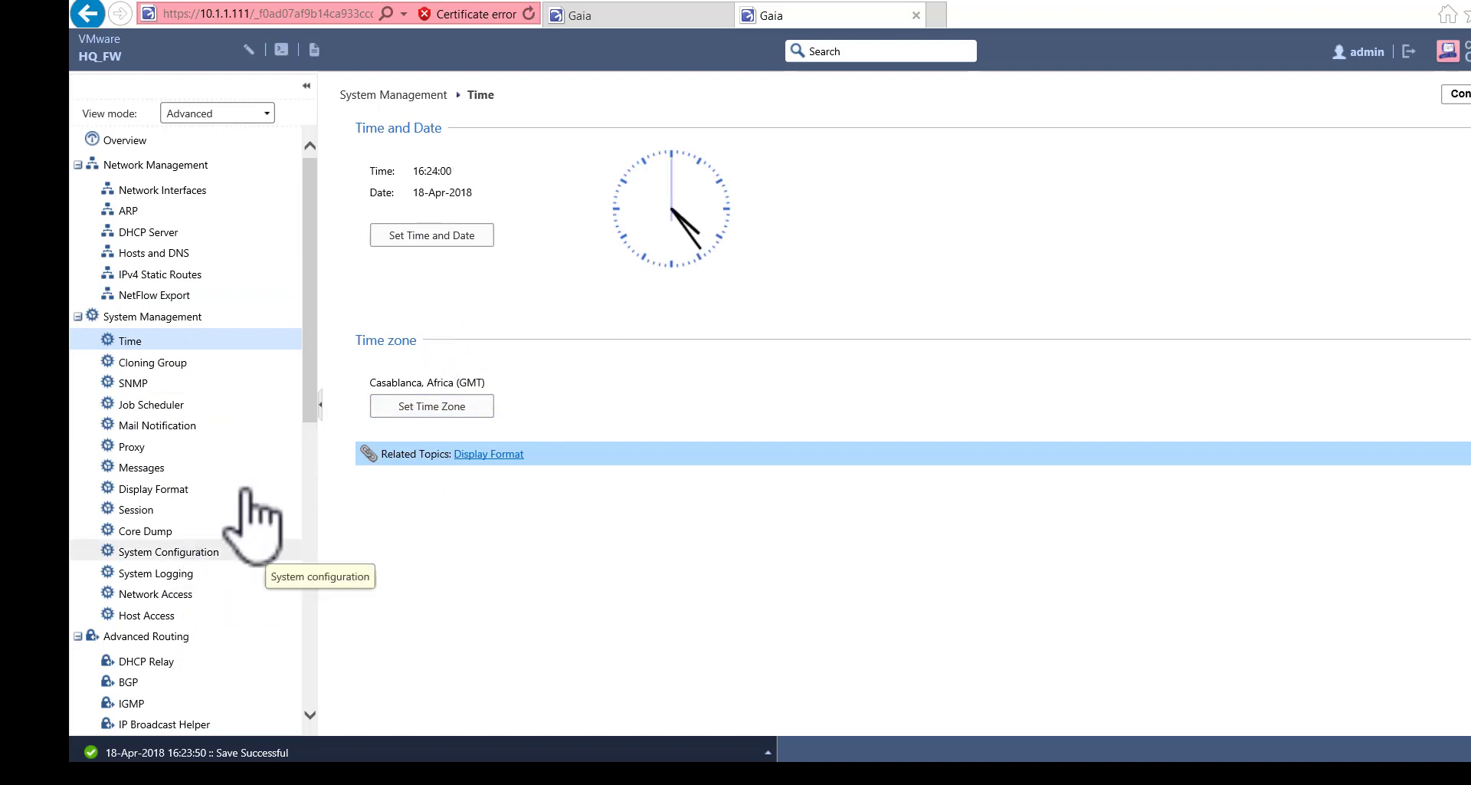
left_click(156, 469)
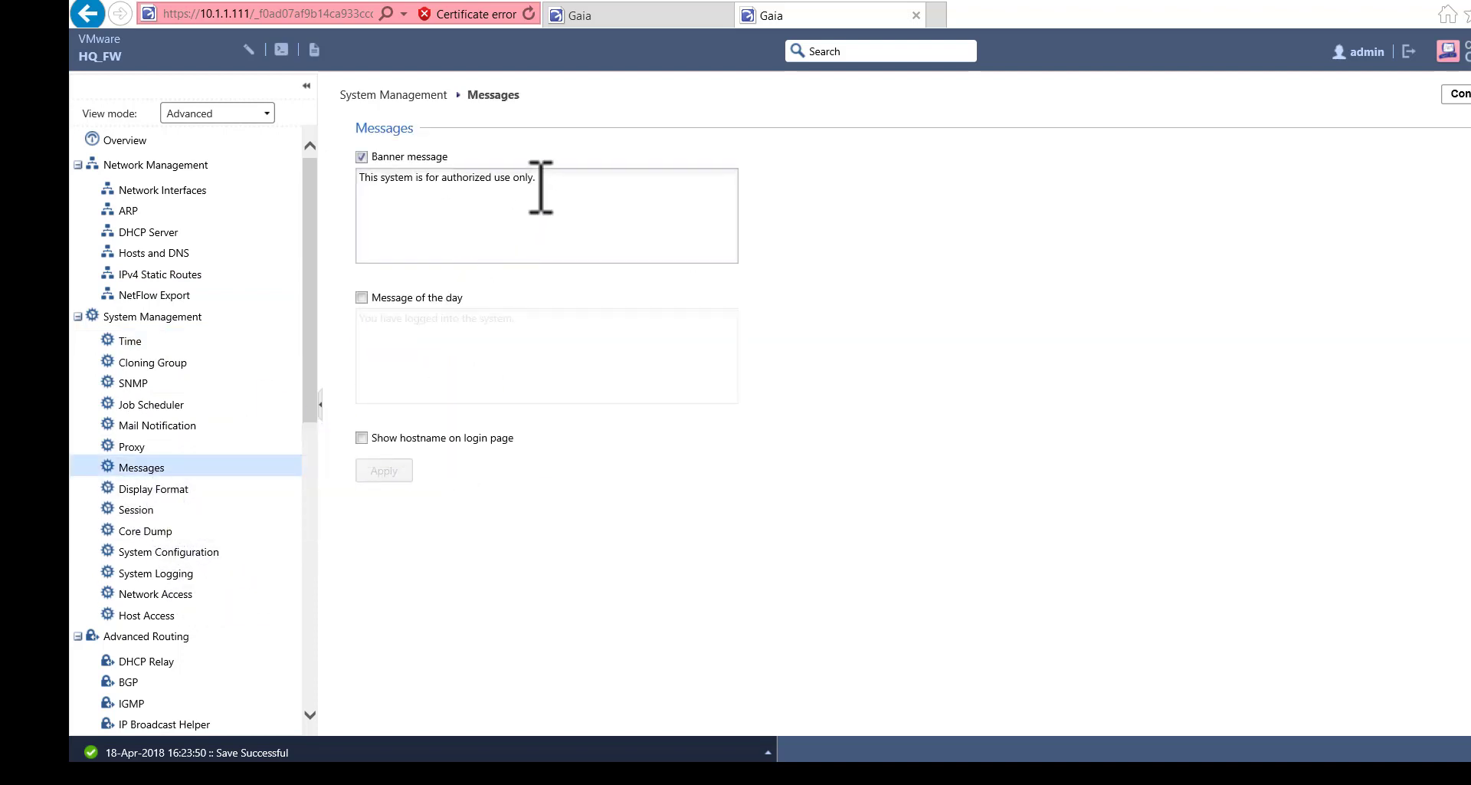
left_click(364, 298)
left_click(567, 182)
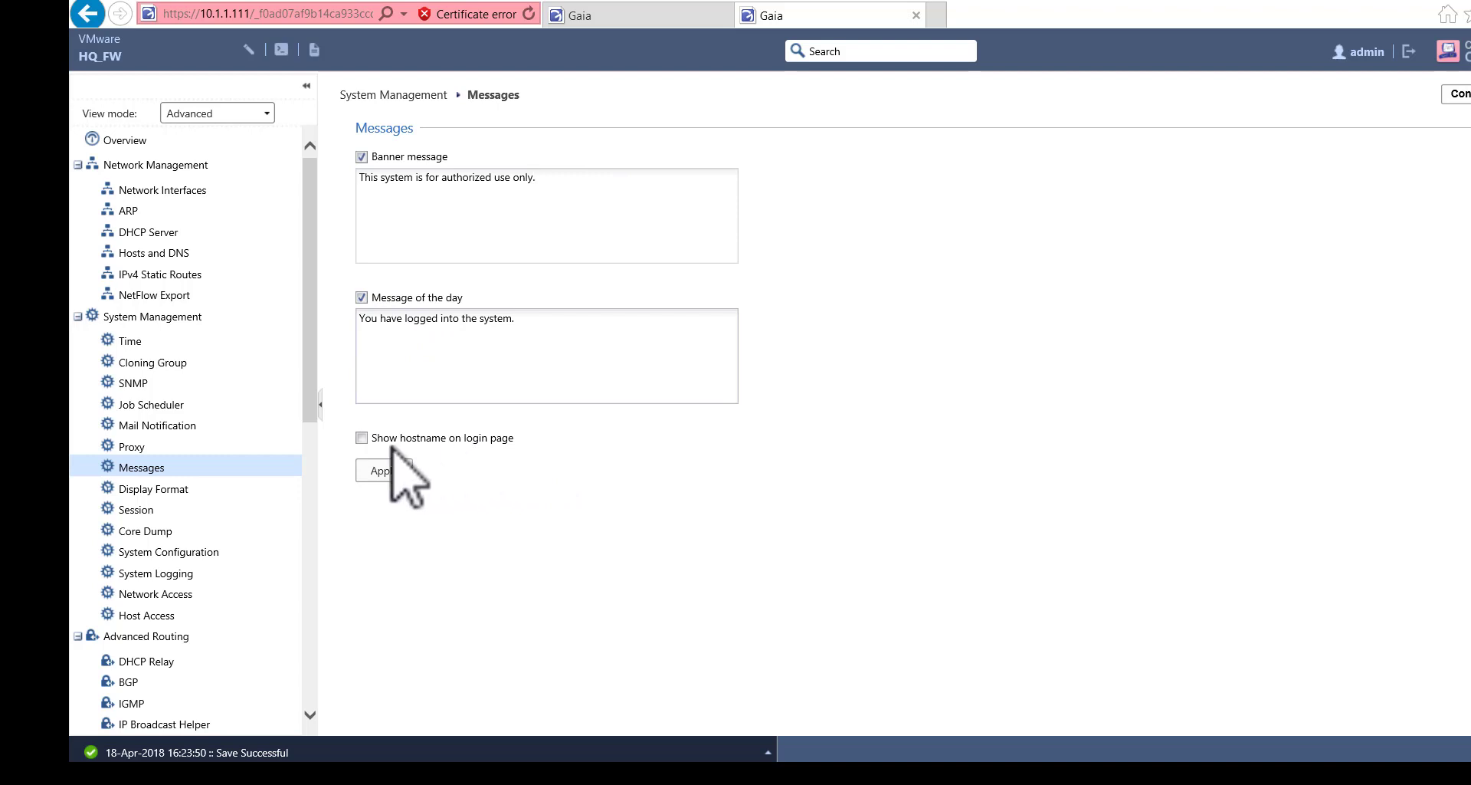
left_click(361, 438)
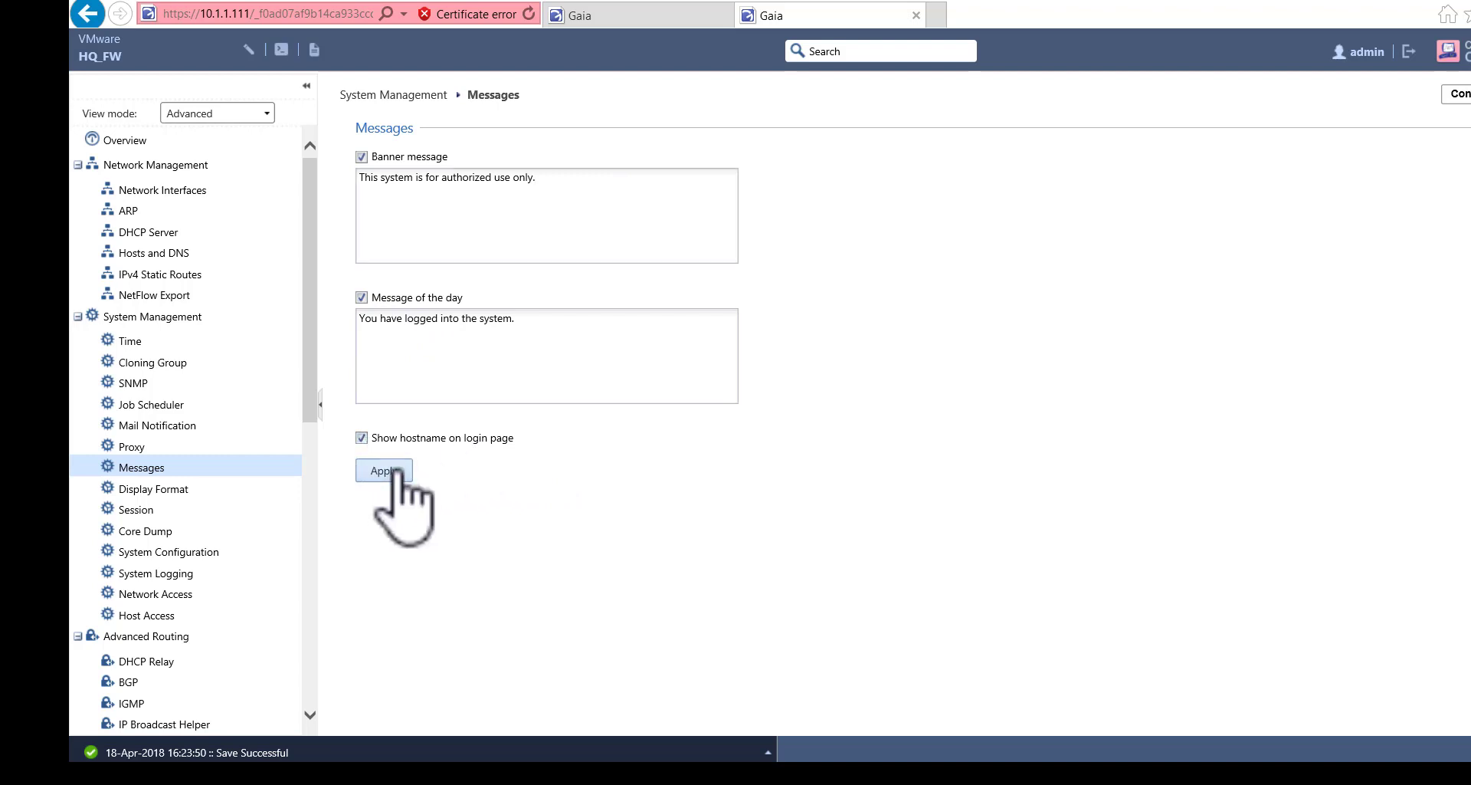
left_click(396, 474)
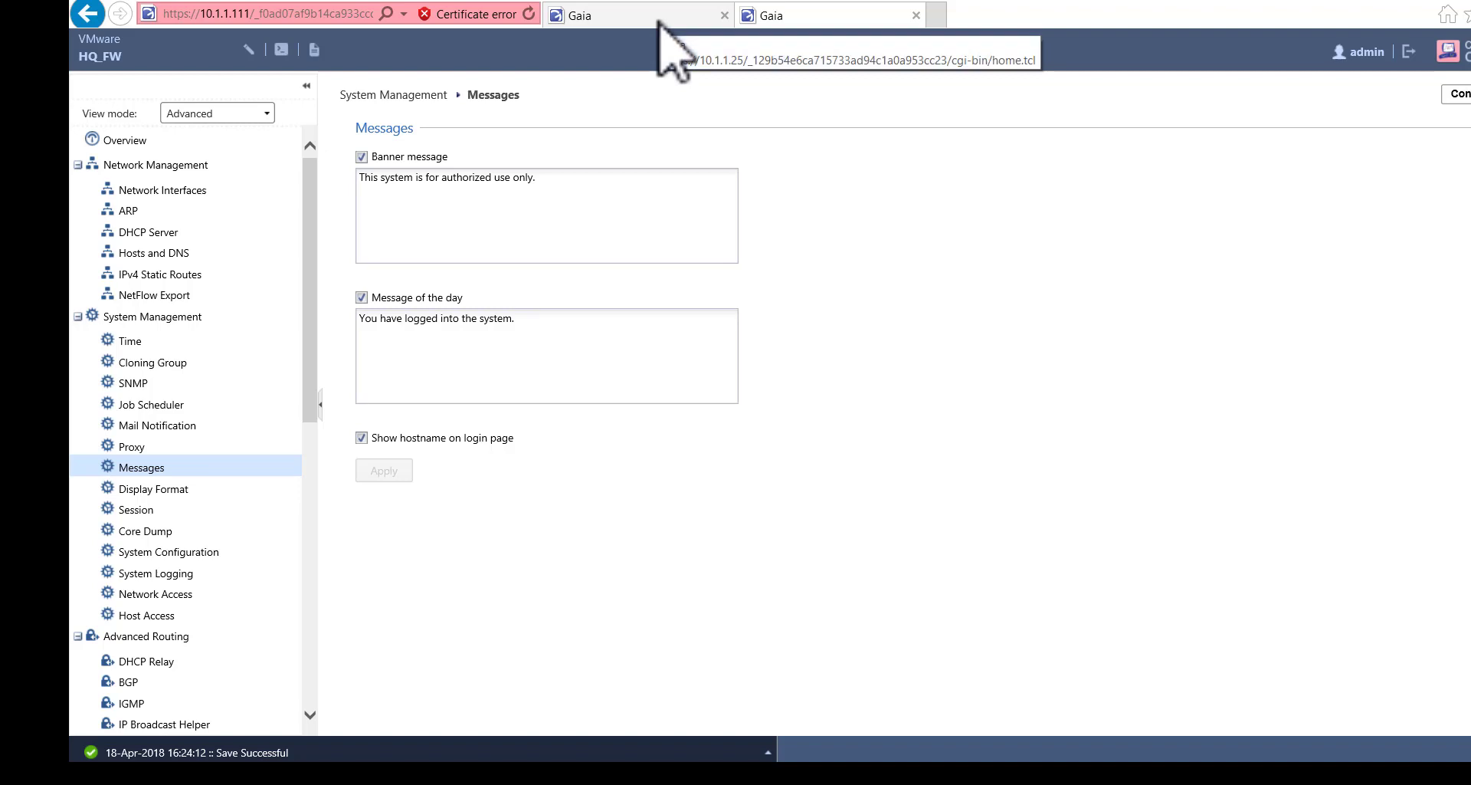
- Go to the HQ_MANAGER (10.1.1.25) portal and start the SmartConsole download
left_click(659, 21)
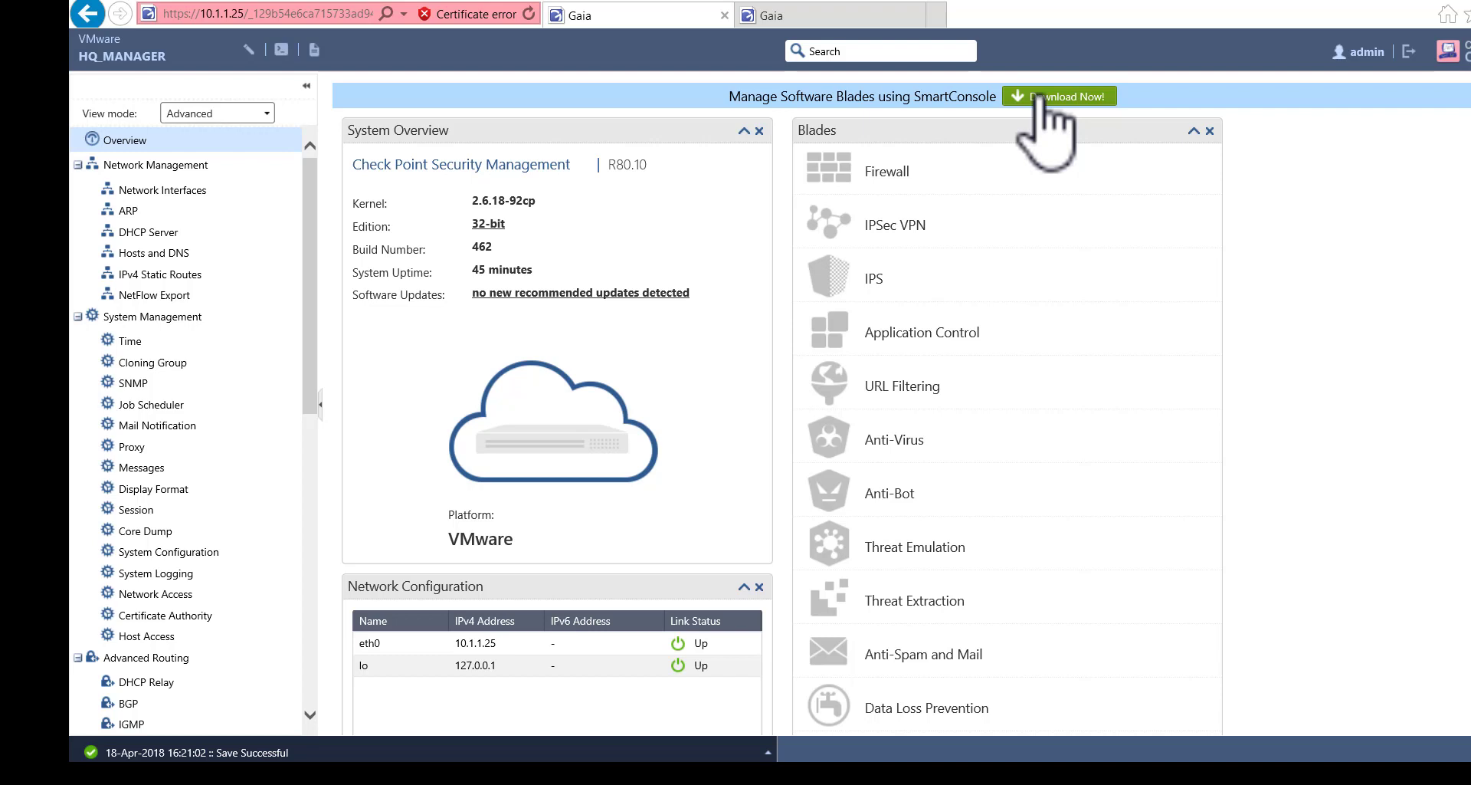
left_click(1042, 100)
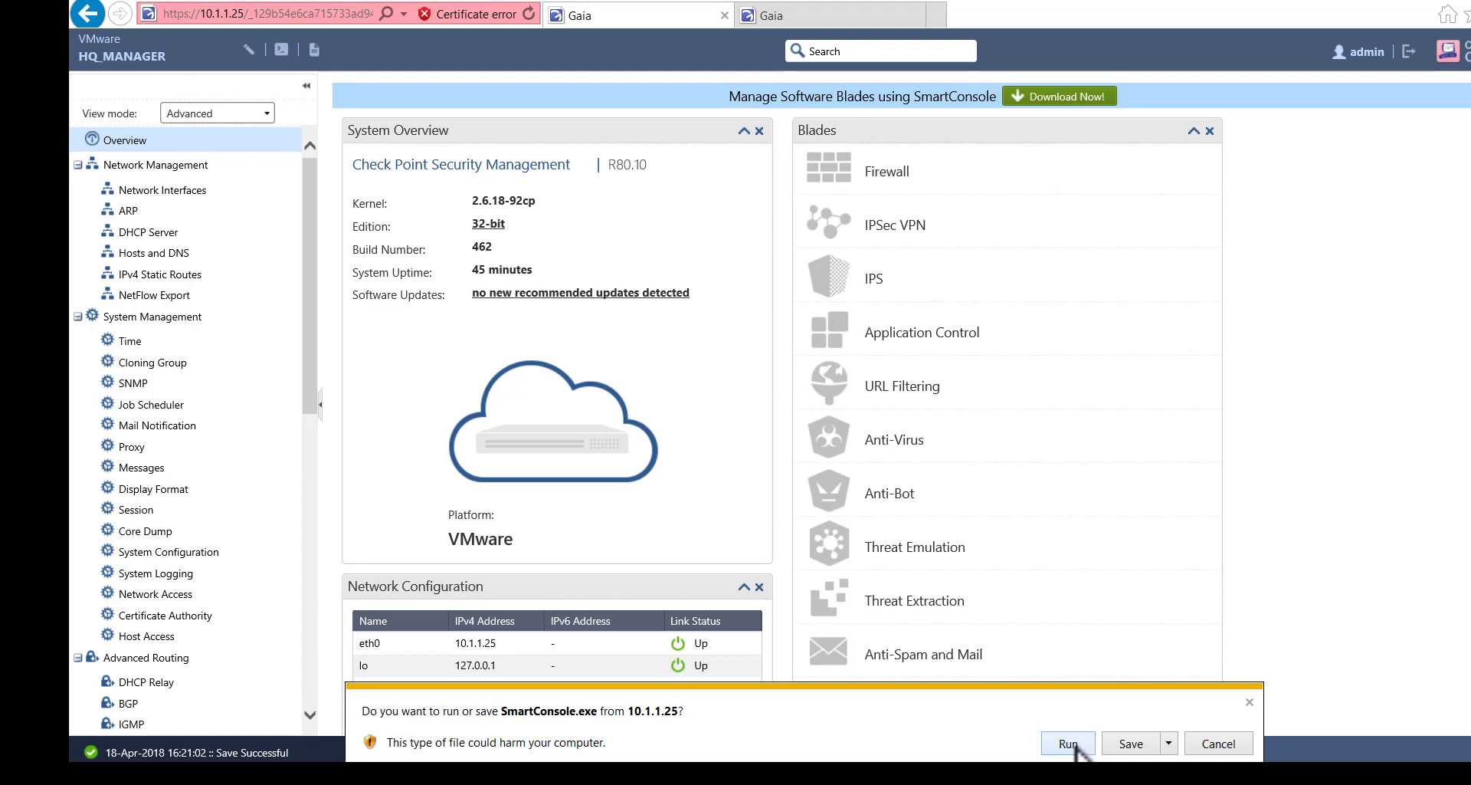
- Run SmartConsole.exe from the download bar and let the download complete
left_click(1117, 748)
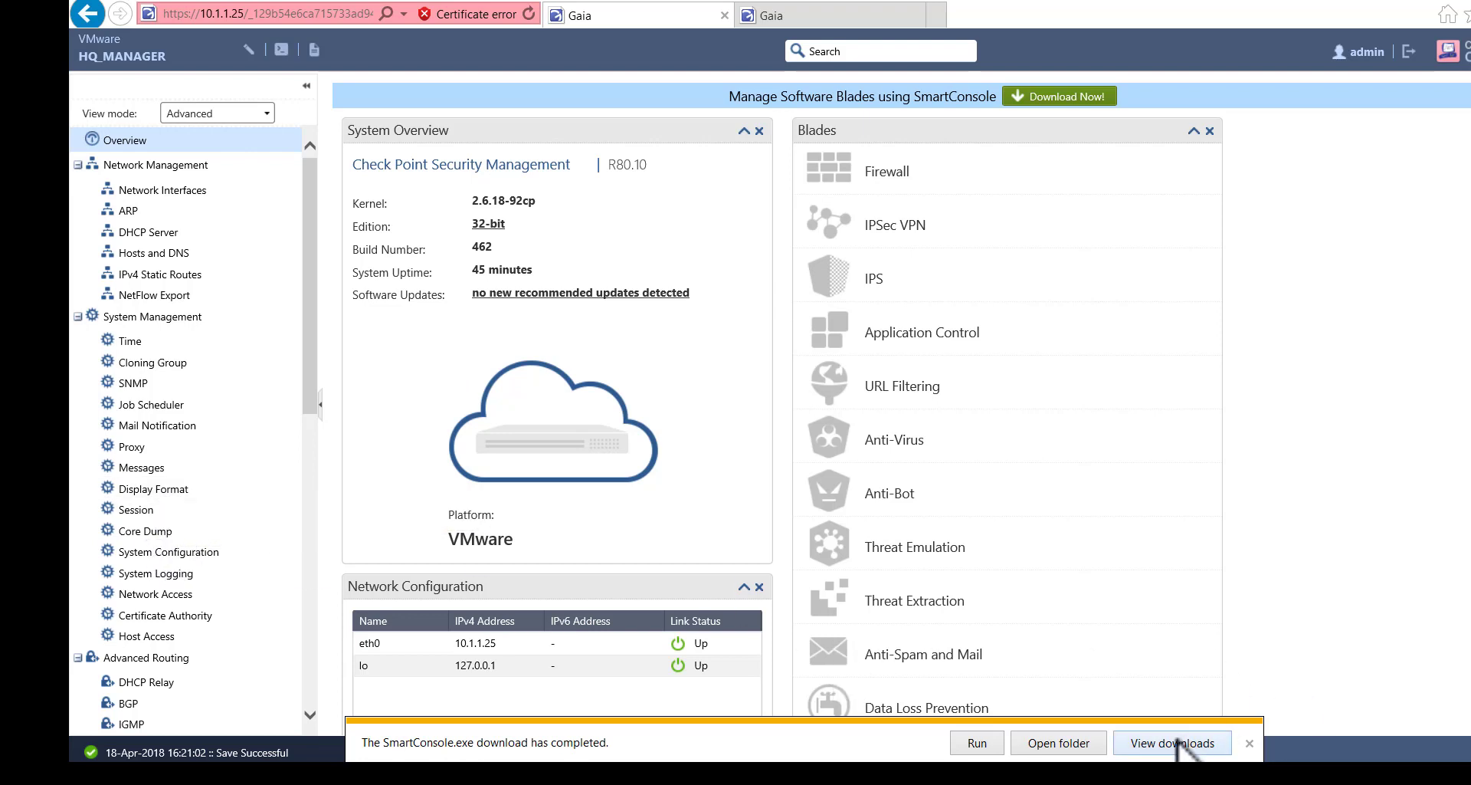
- Launch SmartConsole setup from Downloads, install its prerequisites, and log out of HQ_MANAGER's portal
left_click(1099, 743)
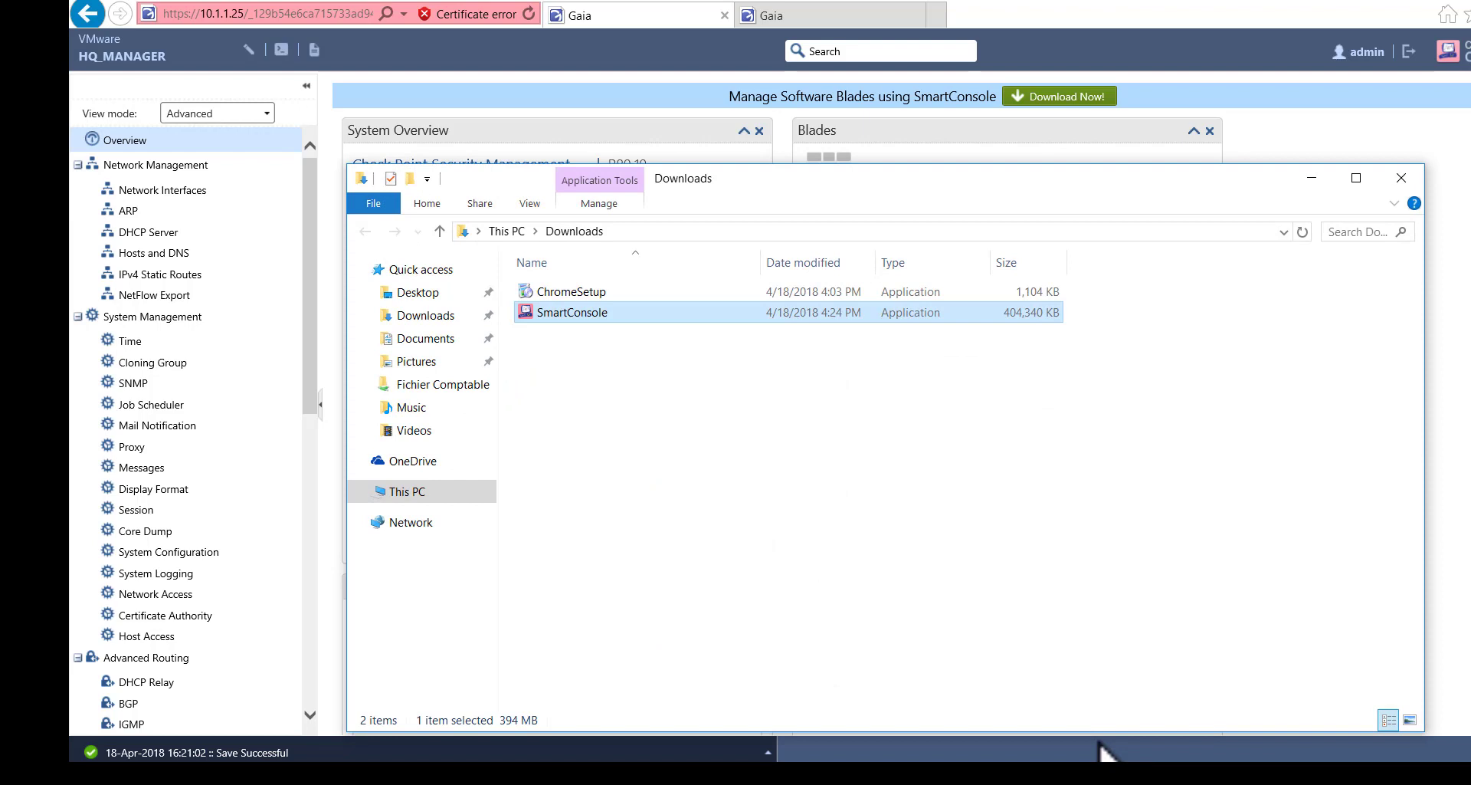
double_click(565, 313)
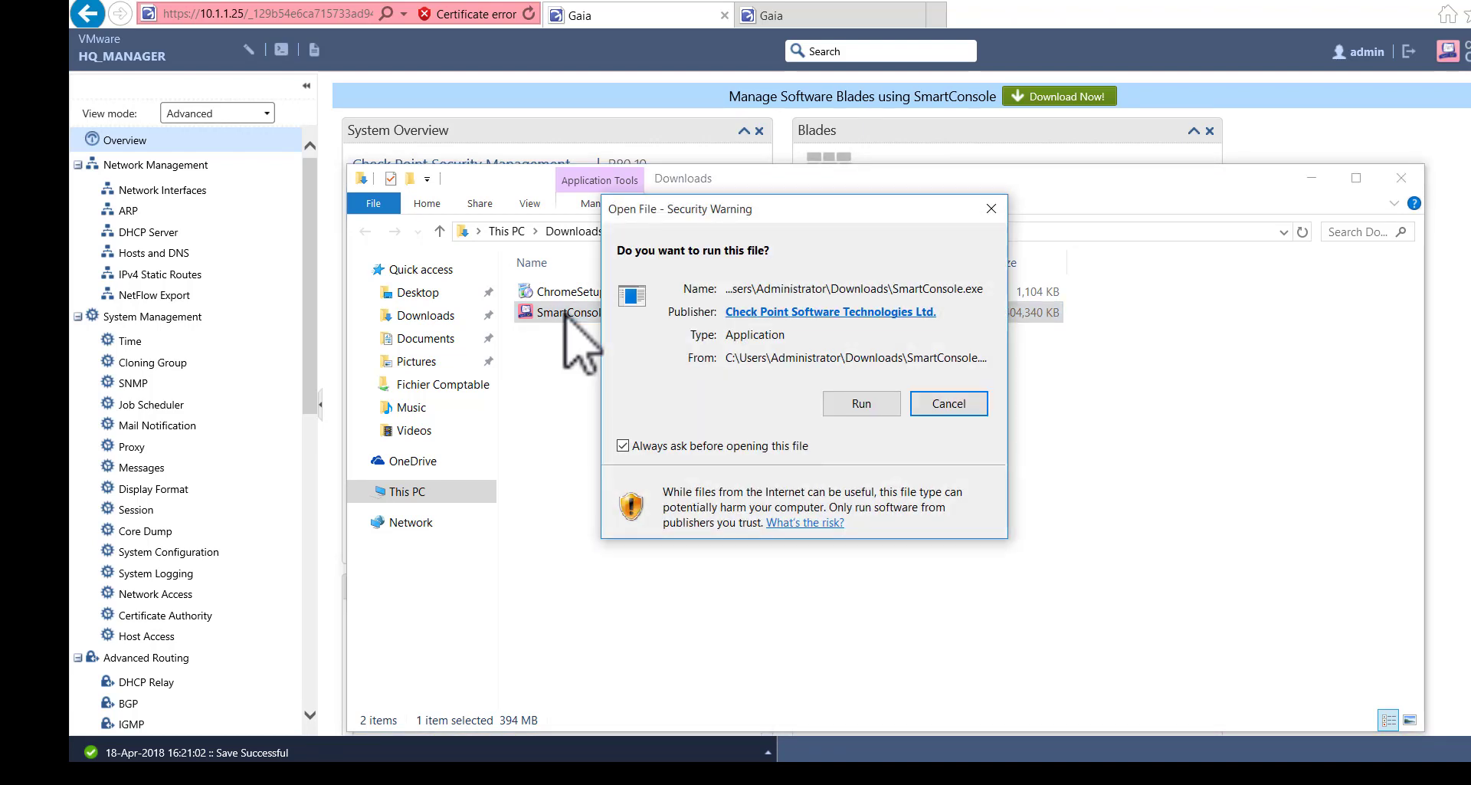
left_click(854, 395)
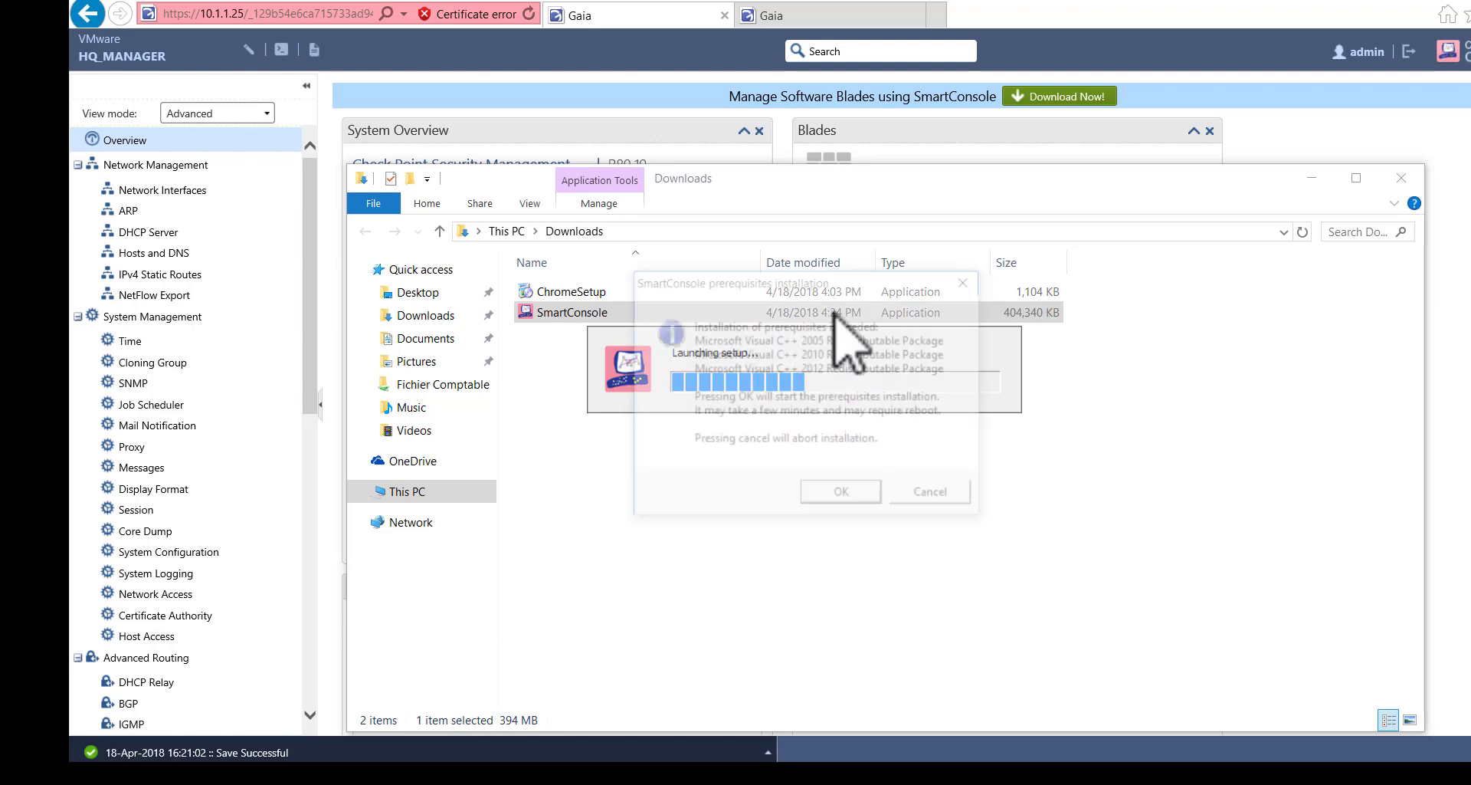
left_click(847, 502)
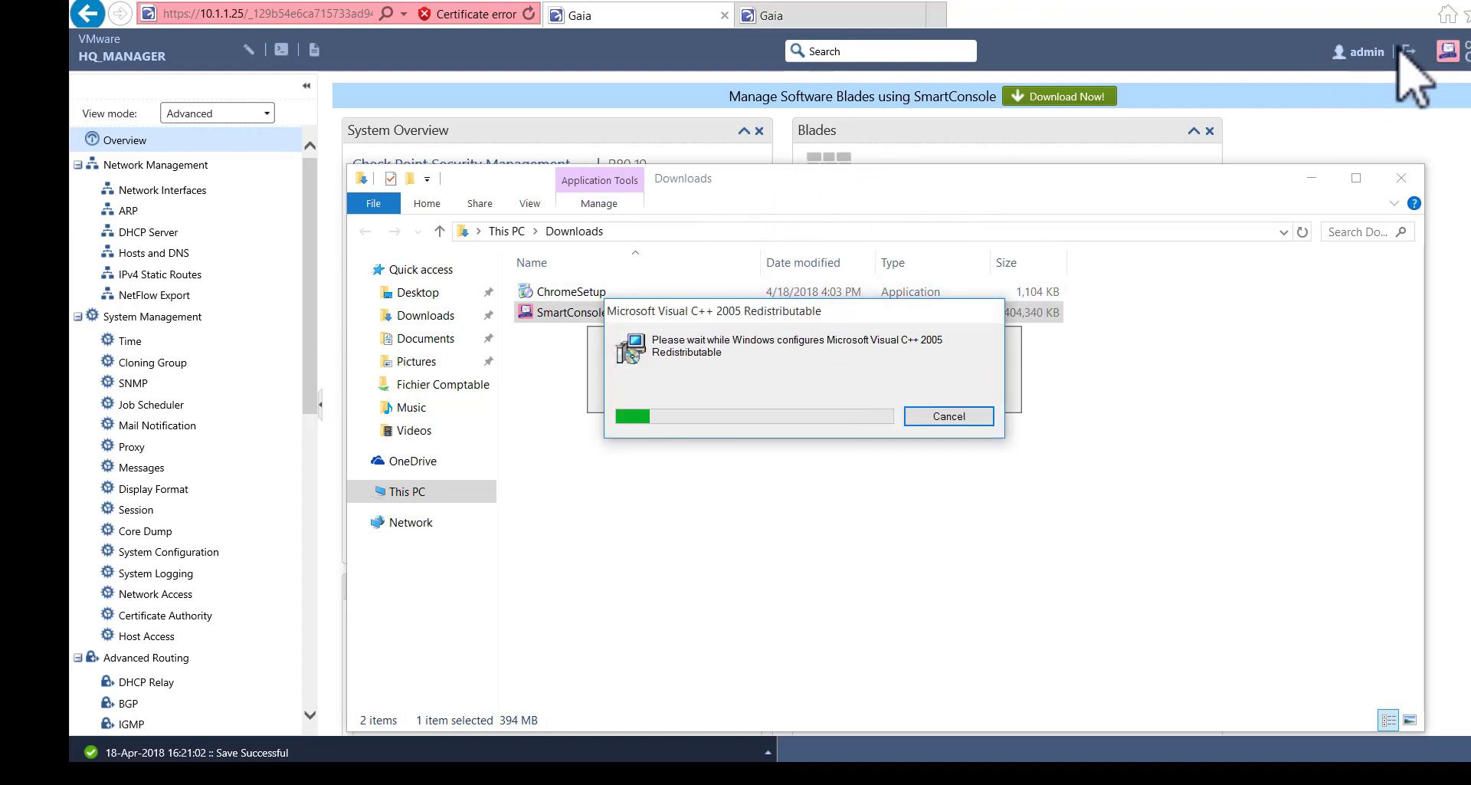
left_click(1410, 53)
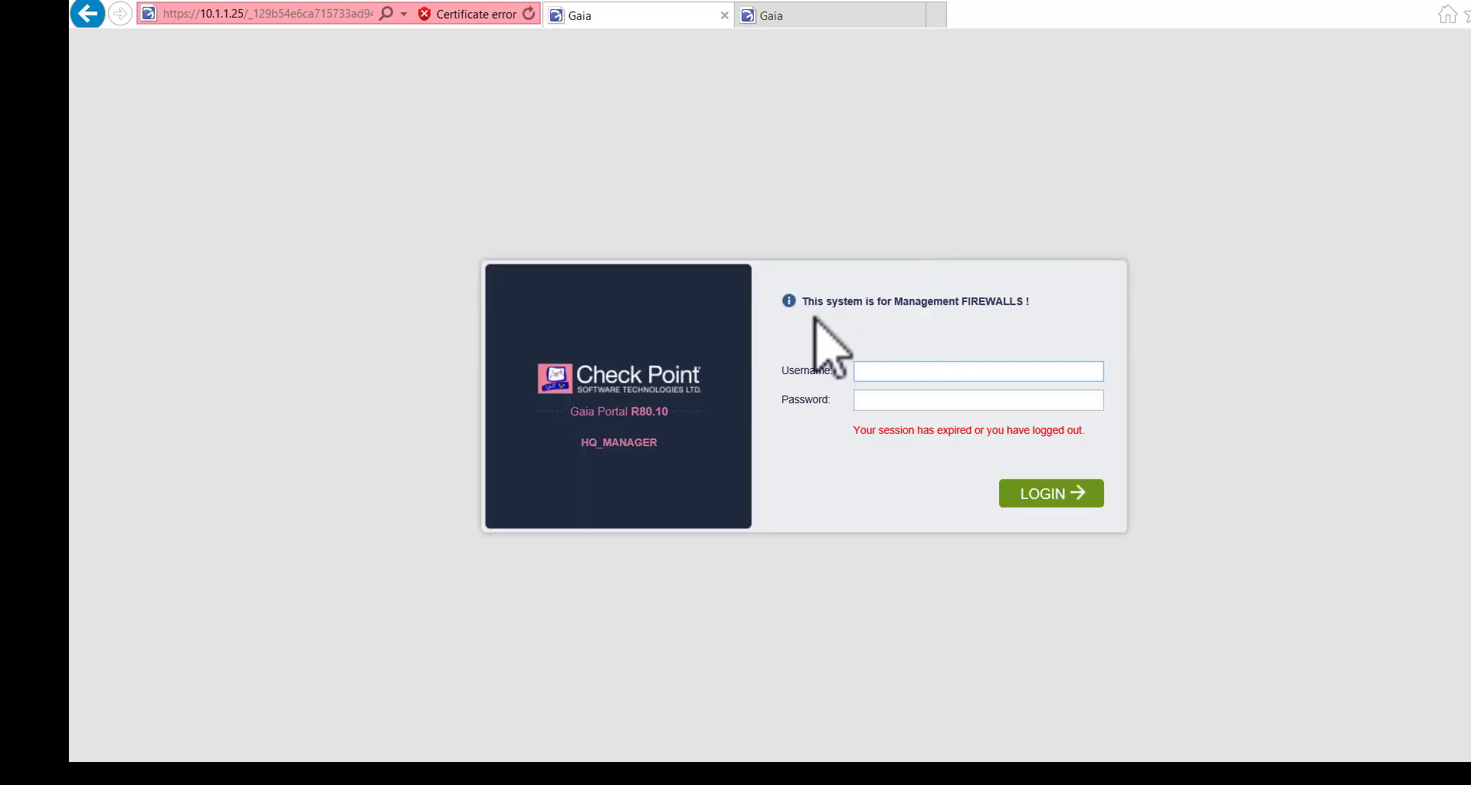
- Accept the SmartConsole licence agreement and start the installation
left_click_drag(855, 301, 1023, 299)
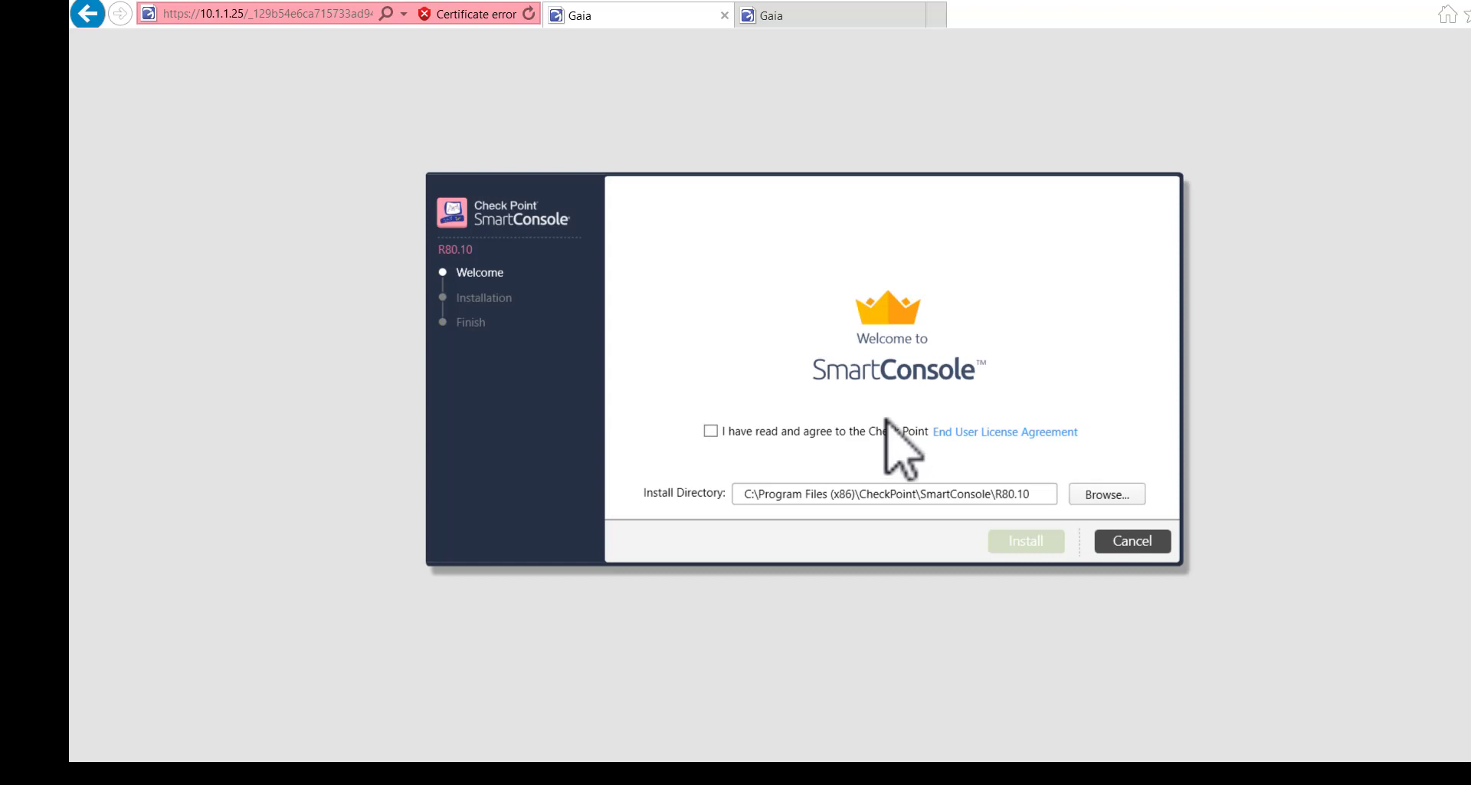
left_click(712, 432)
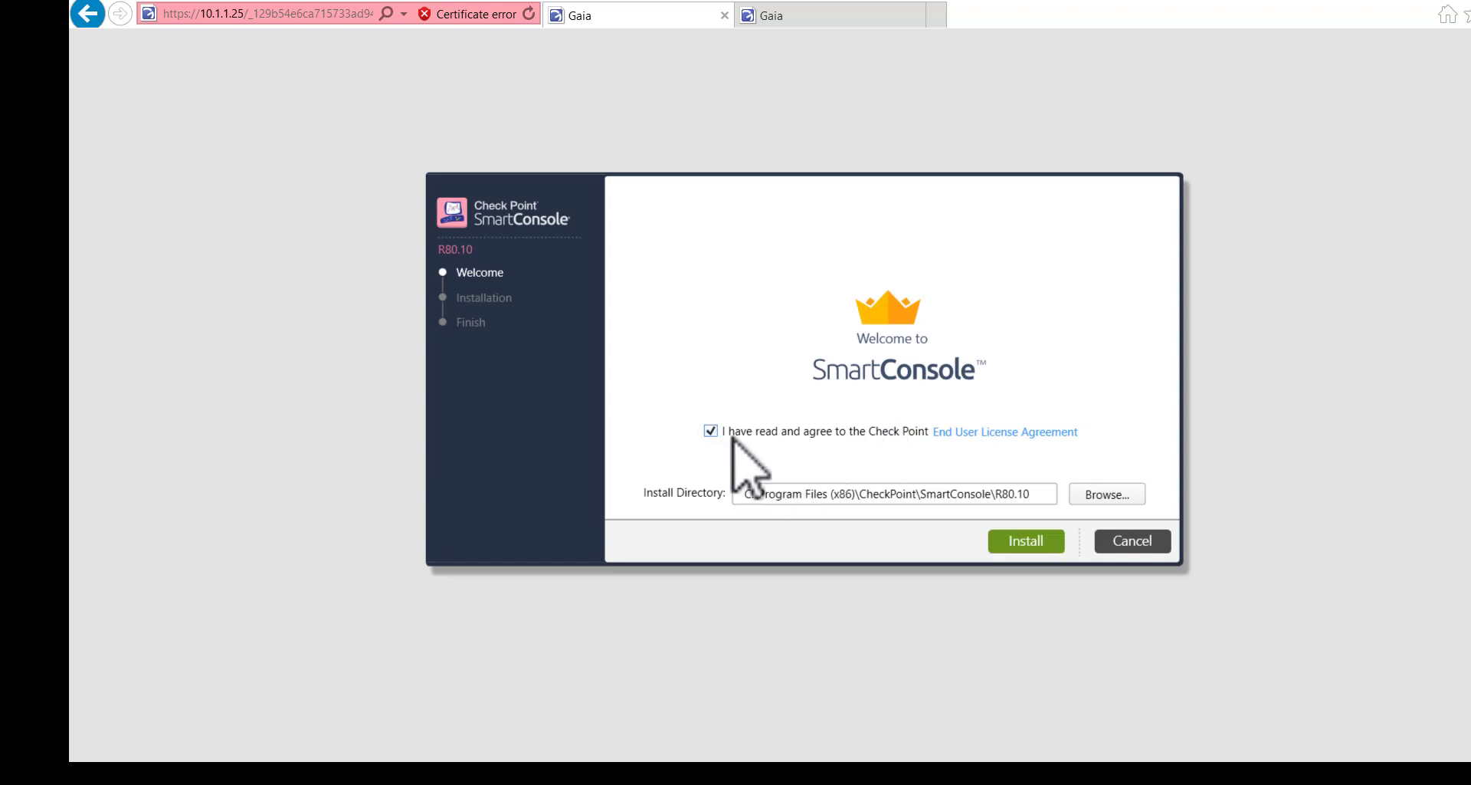
left_click(1034, 548)
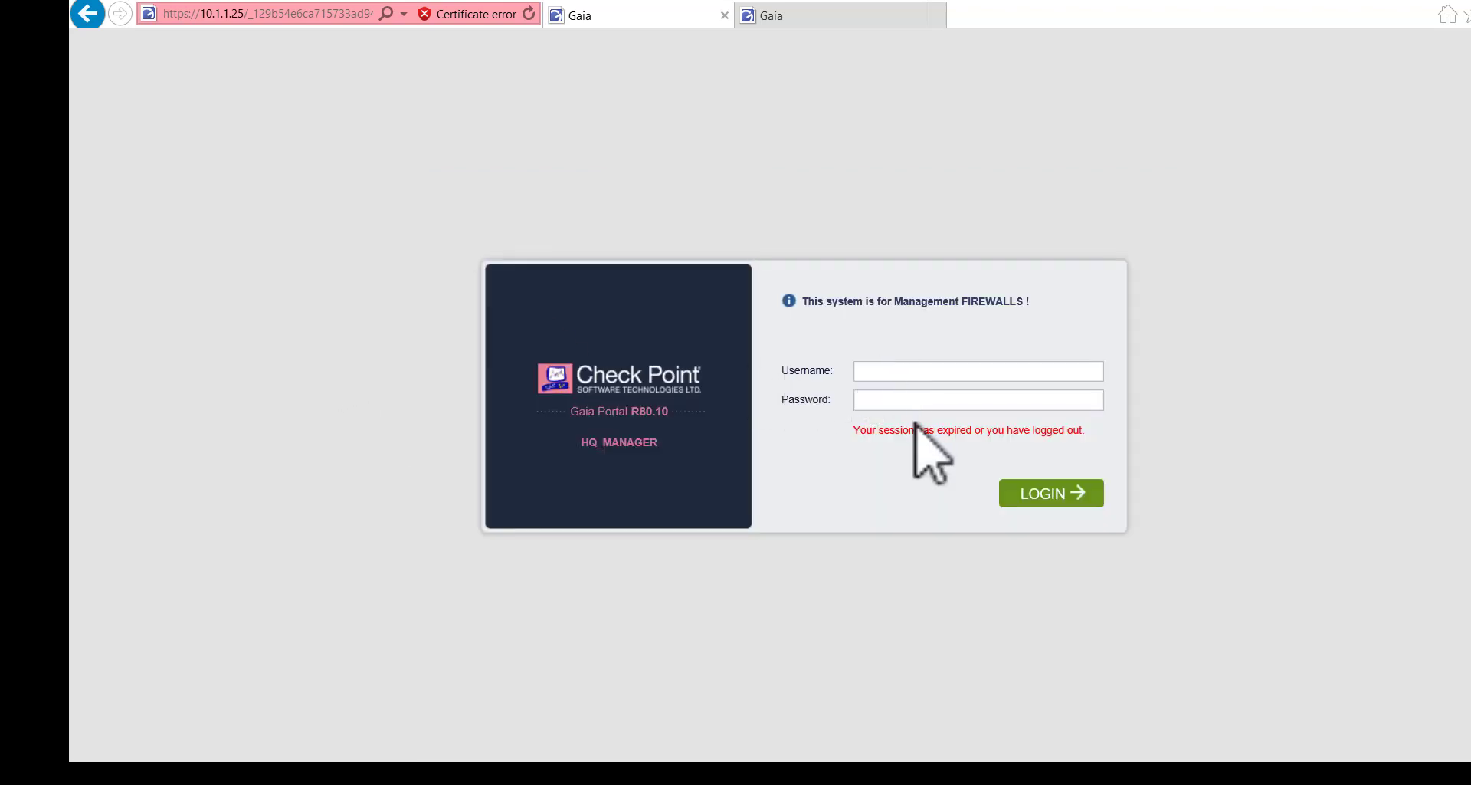
- Log back into HQ_MANAGER's Gaia Portal as admin with the password, dismissing the notice
left_click(885, 372)
type("admin")
key("Tab")
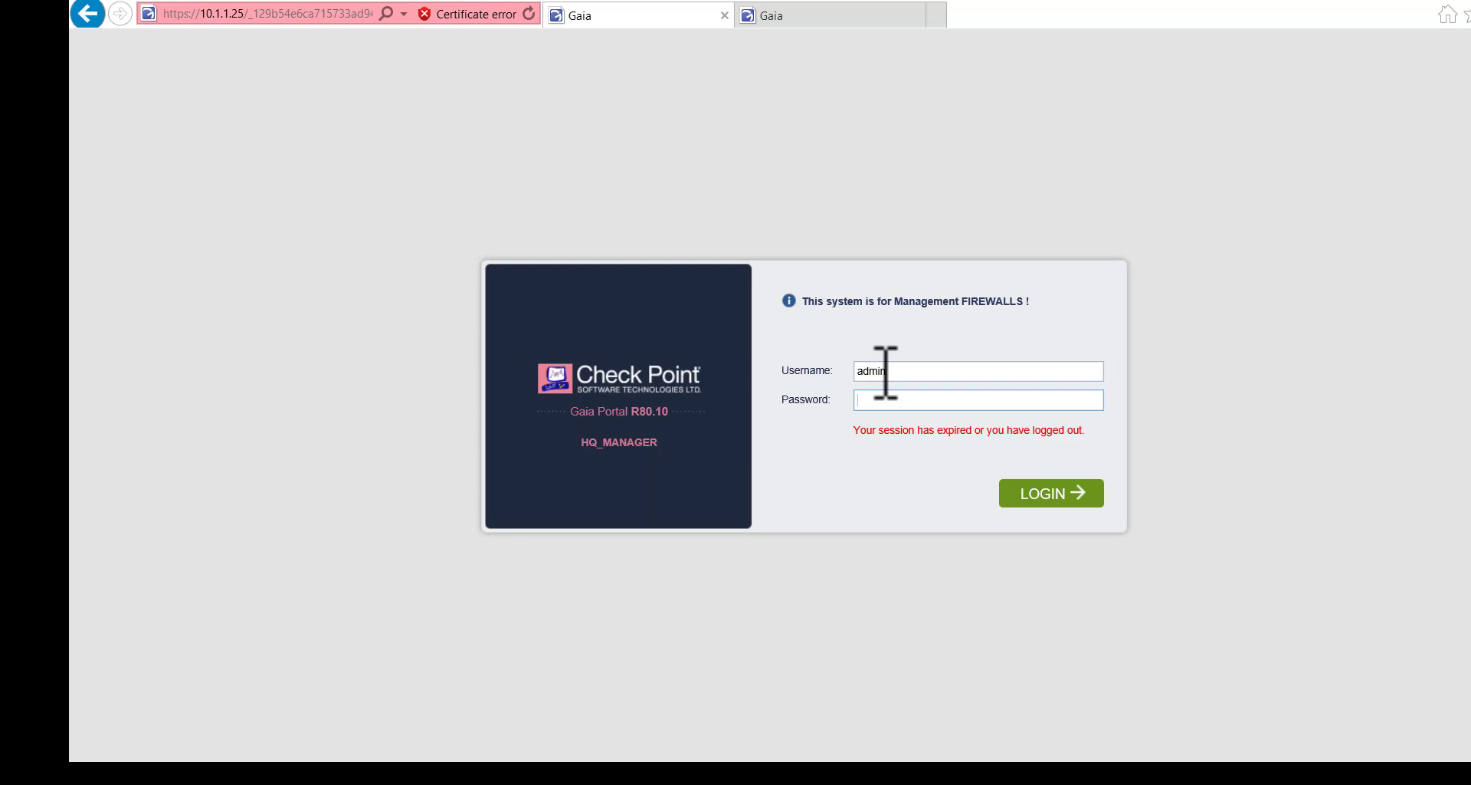
type("vpn12345")
left_click(1033, 485)
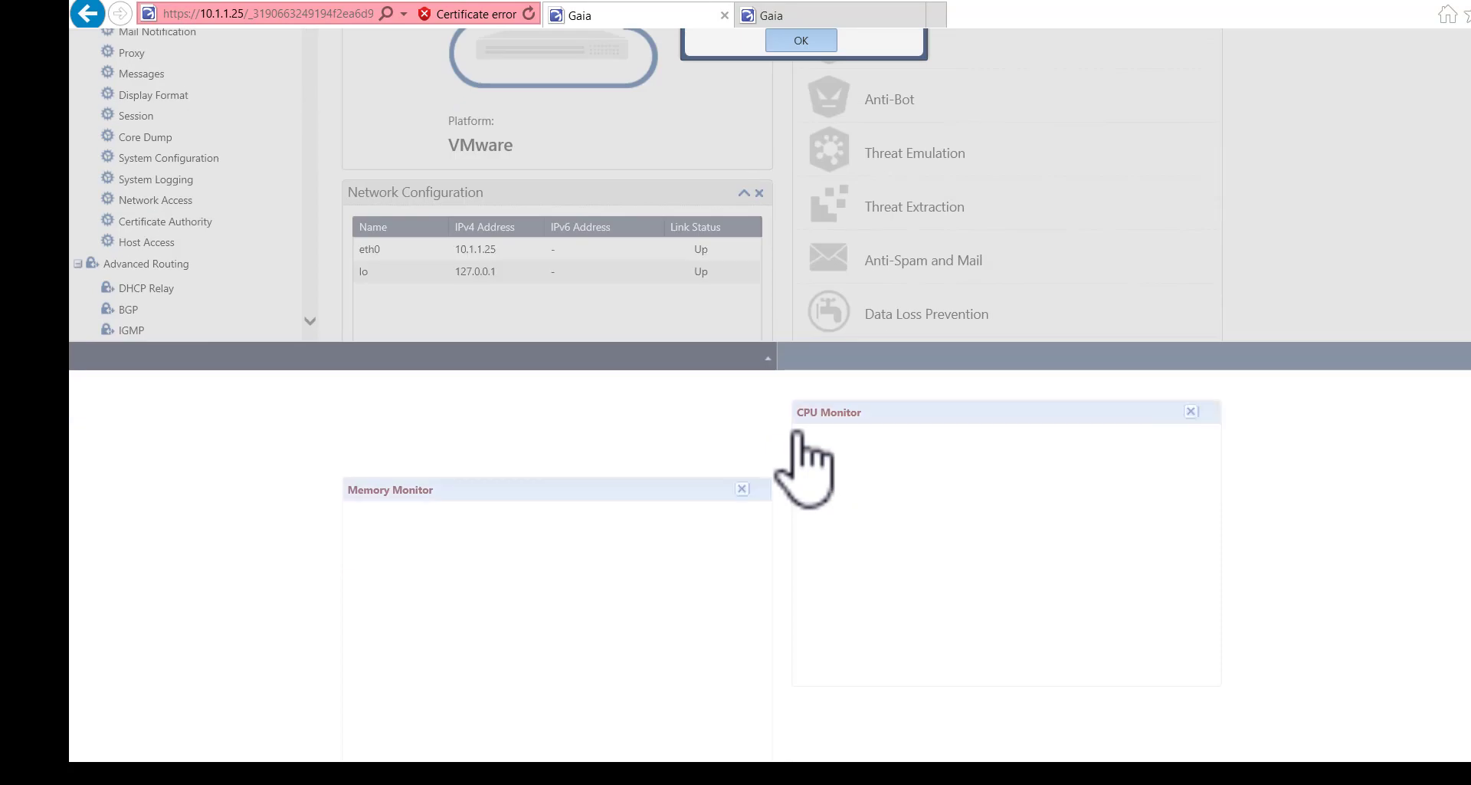
left_click(808, 40)
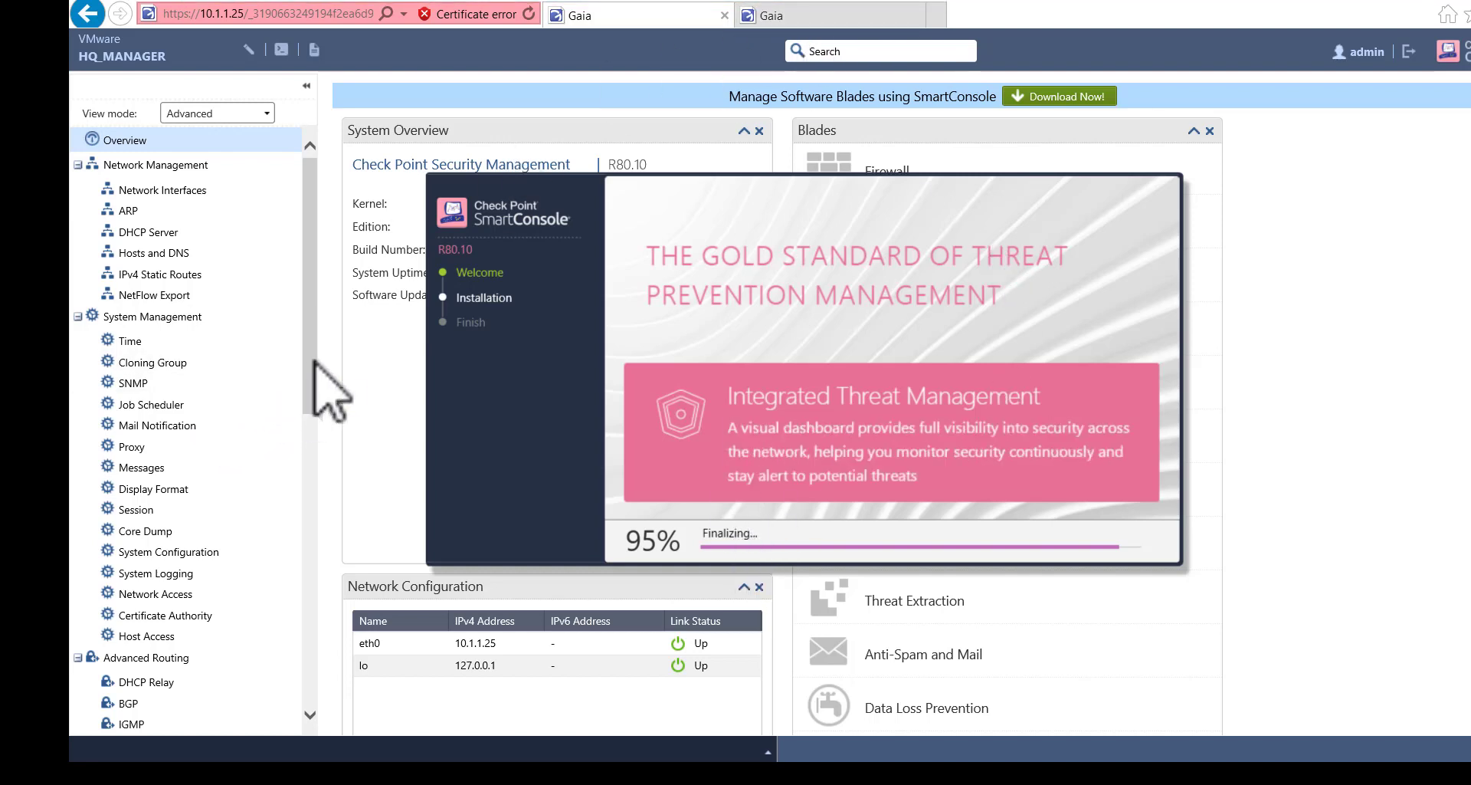
- On the HQ_FW portal, open IPv4 Static Routes monitoring and then the Routing Monitor
left_click_drag(310, 369, 329, 328)
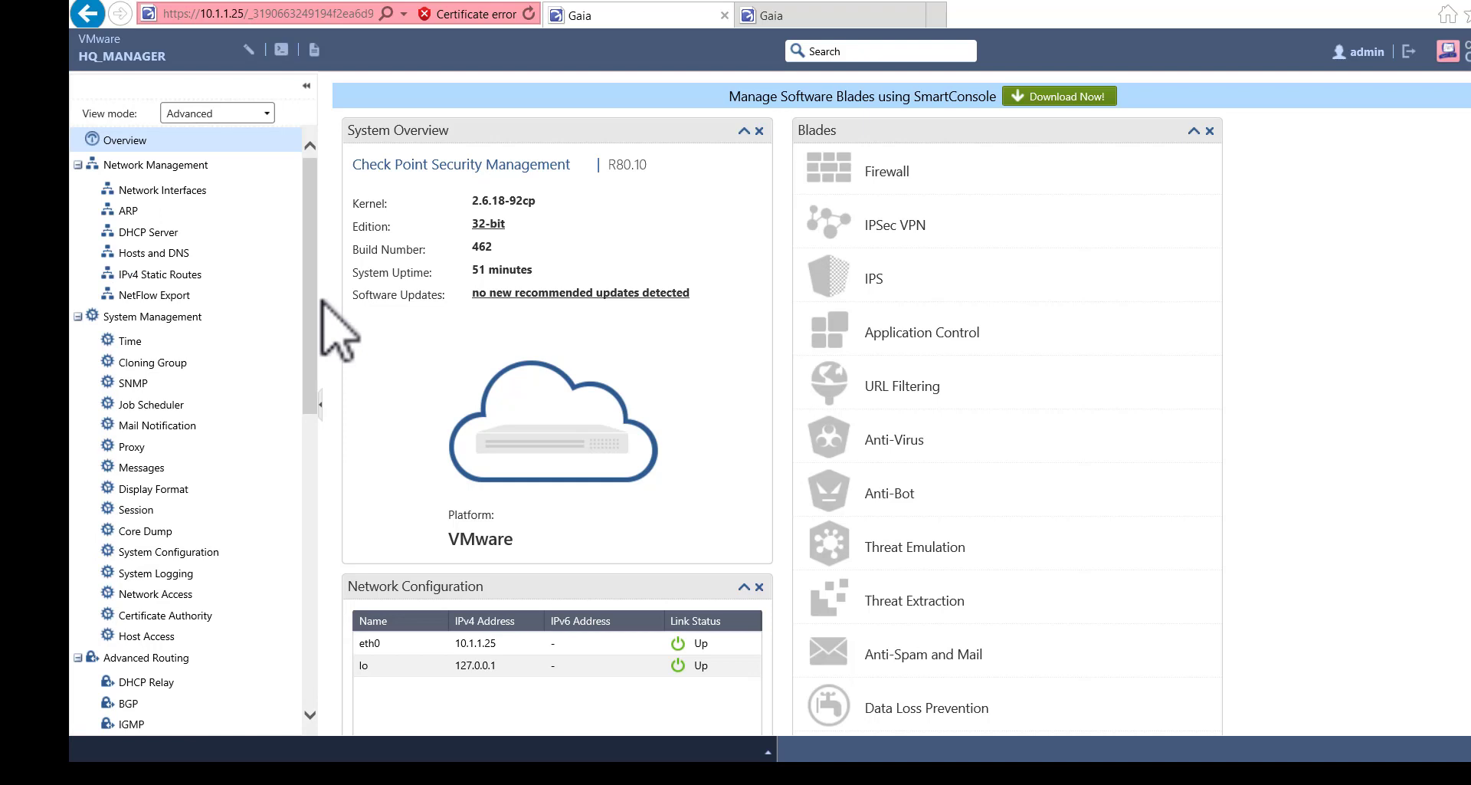
left_click(803, 16)
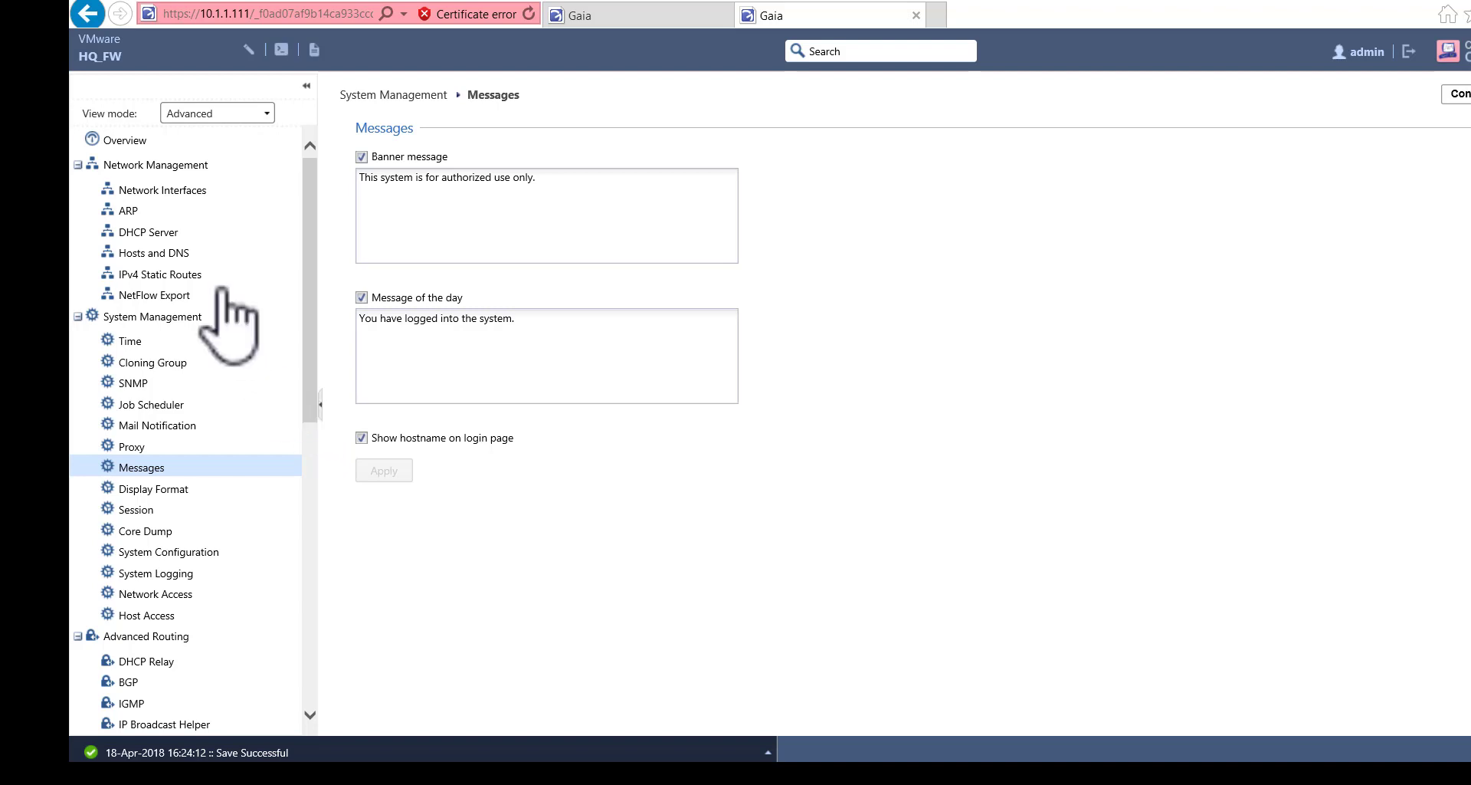
left_click(194, 276)
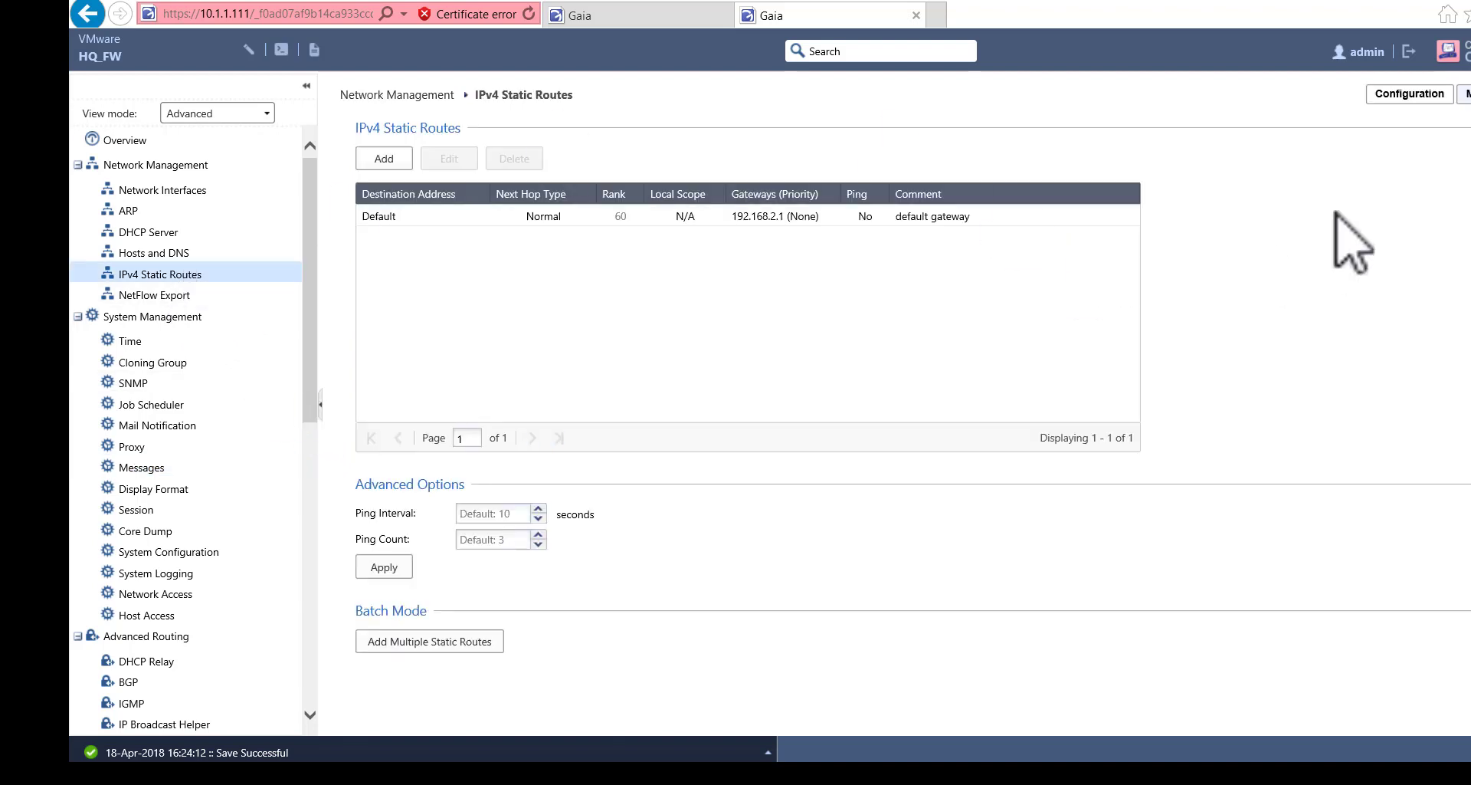
left_click(1465, 93)
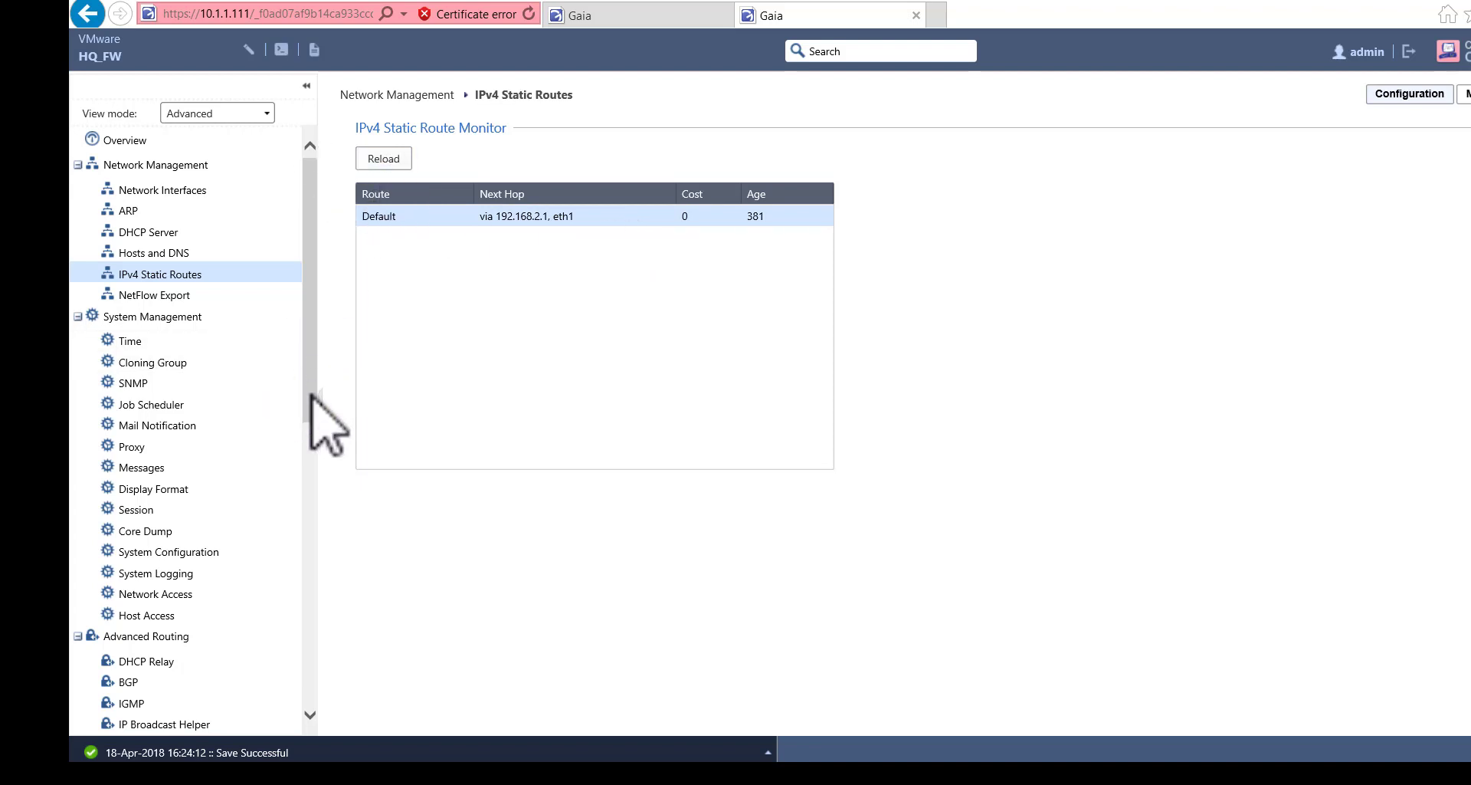
left_click_drag(312, 395, 371, 729)
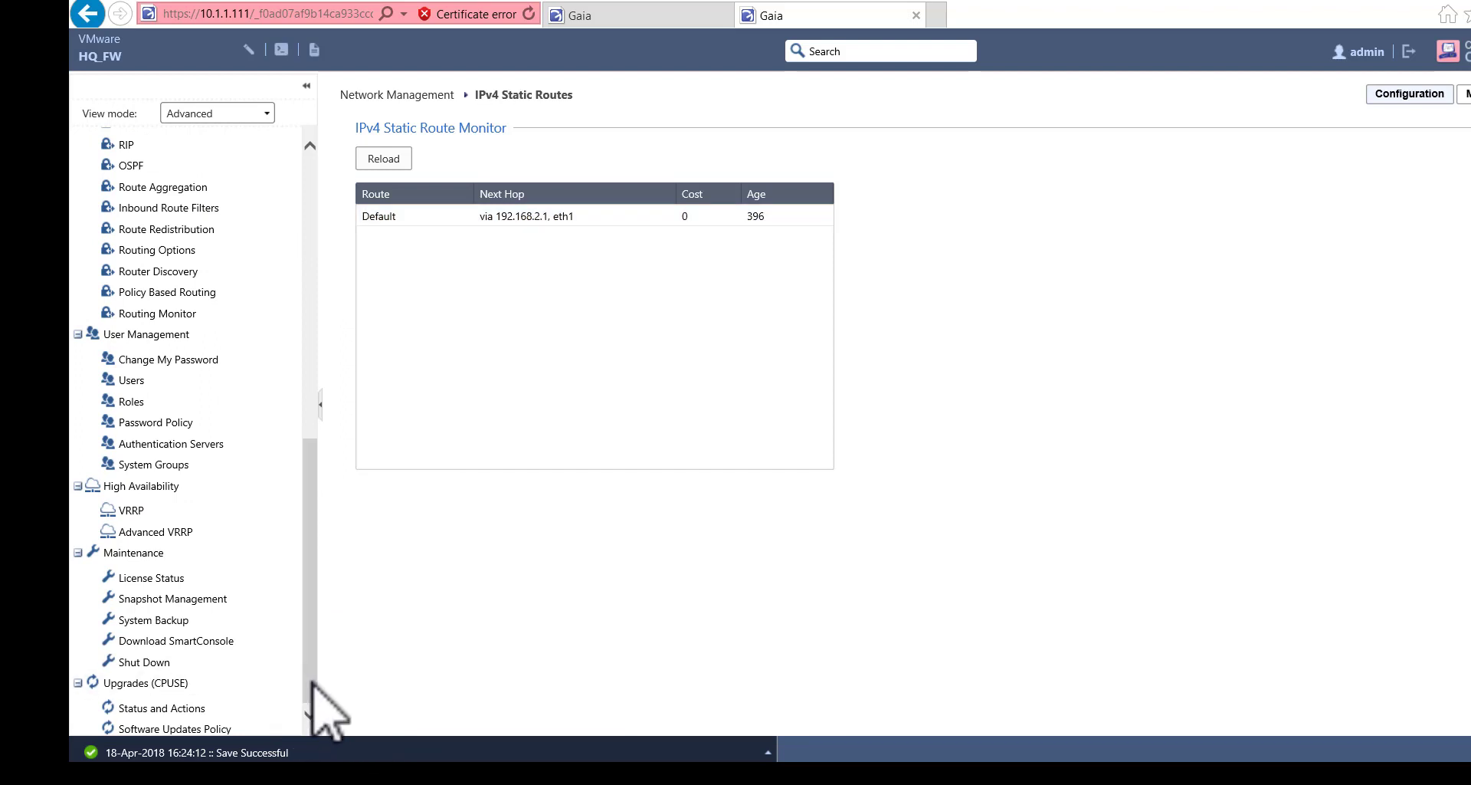
left_click_drag(312, 682, 312, 655)
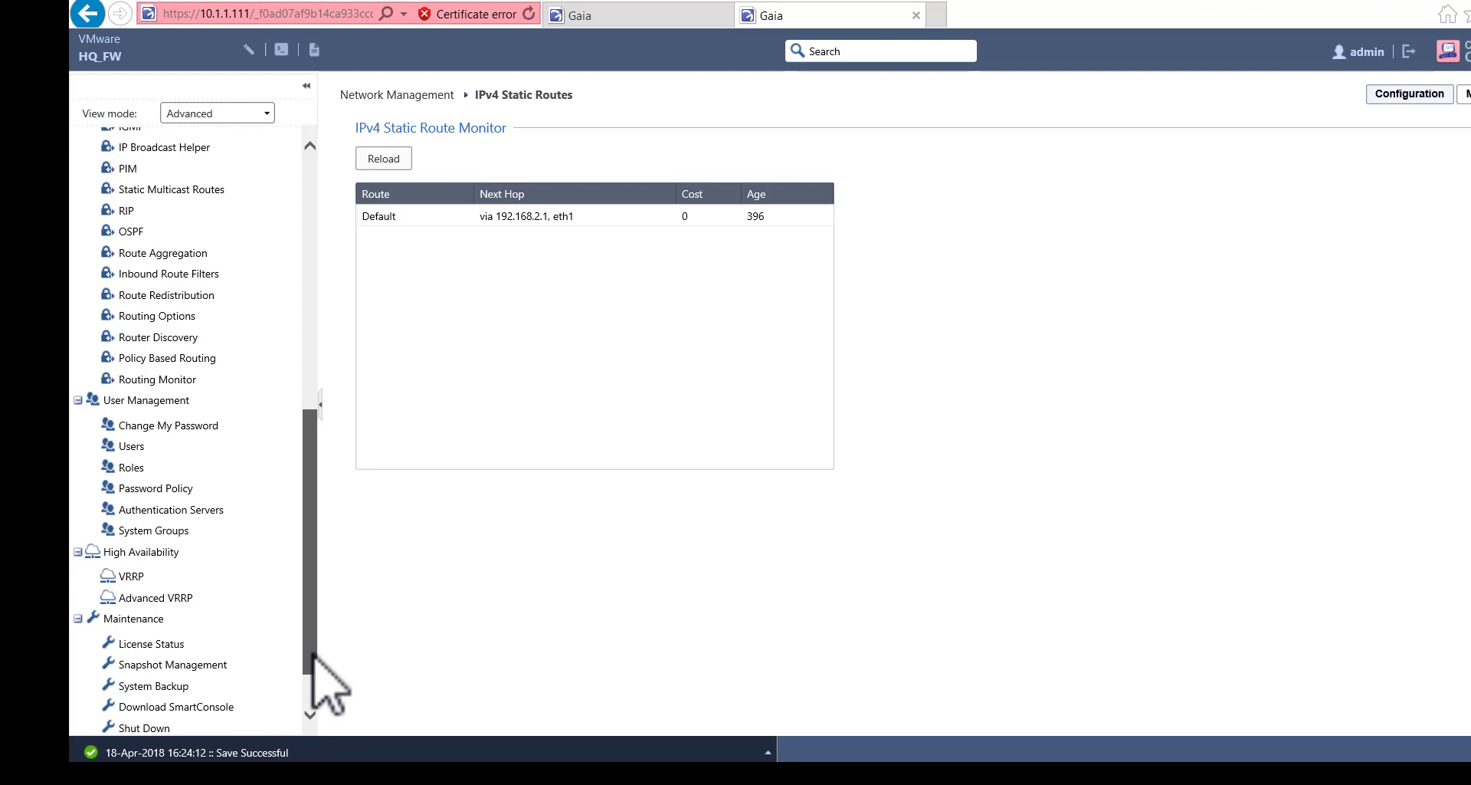
left_click(175, 382)
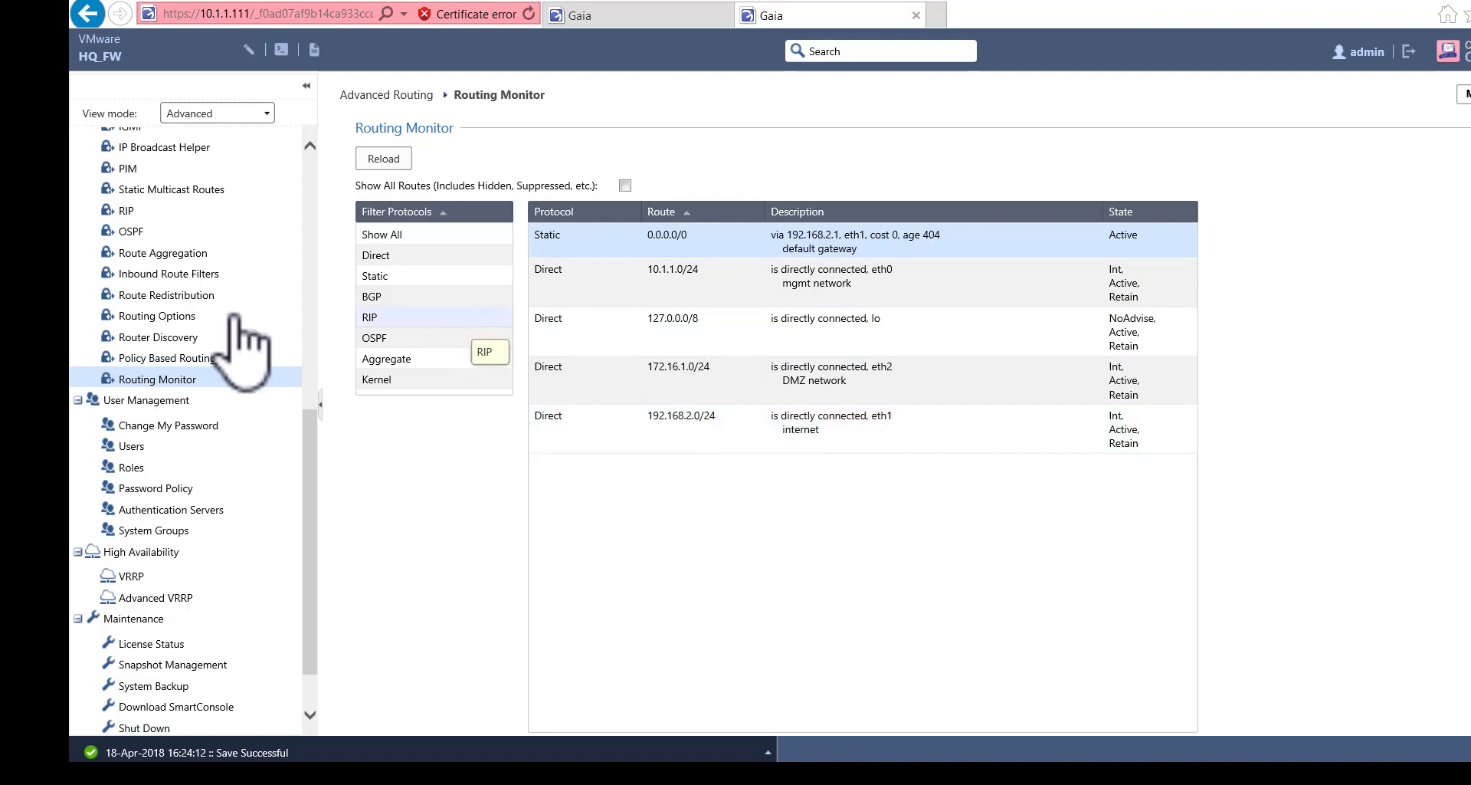
- Open Routing Options under Advanced Routing for HQ_FW
left_click(158, 315)
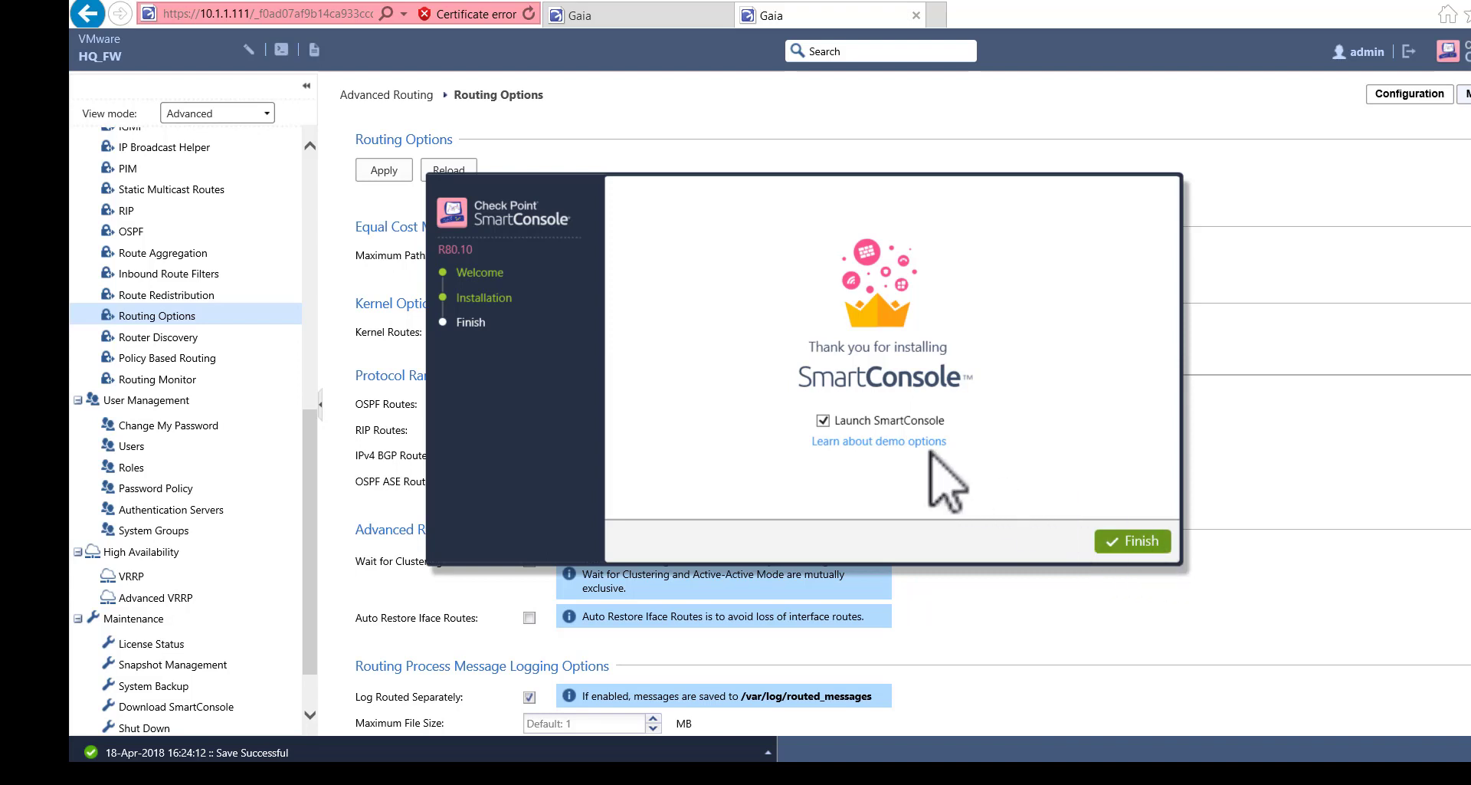
- Finish setup launching SmartConsole, then close Internet Explorer's tabs and the Downloads window
left_click(1123, 541)
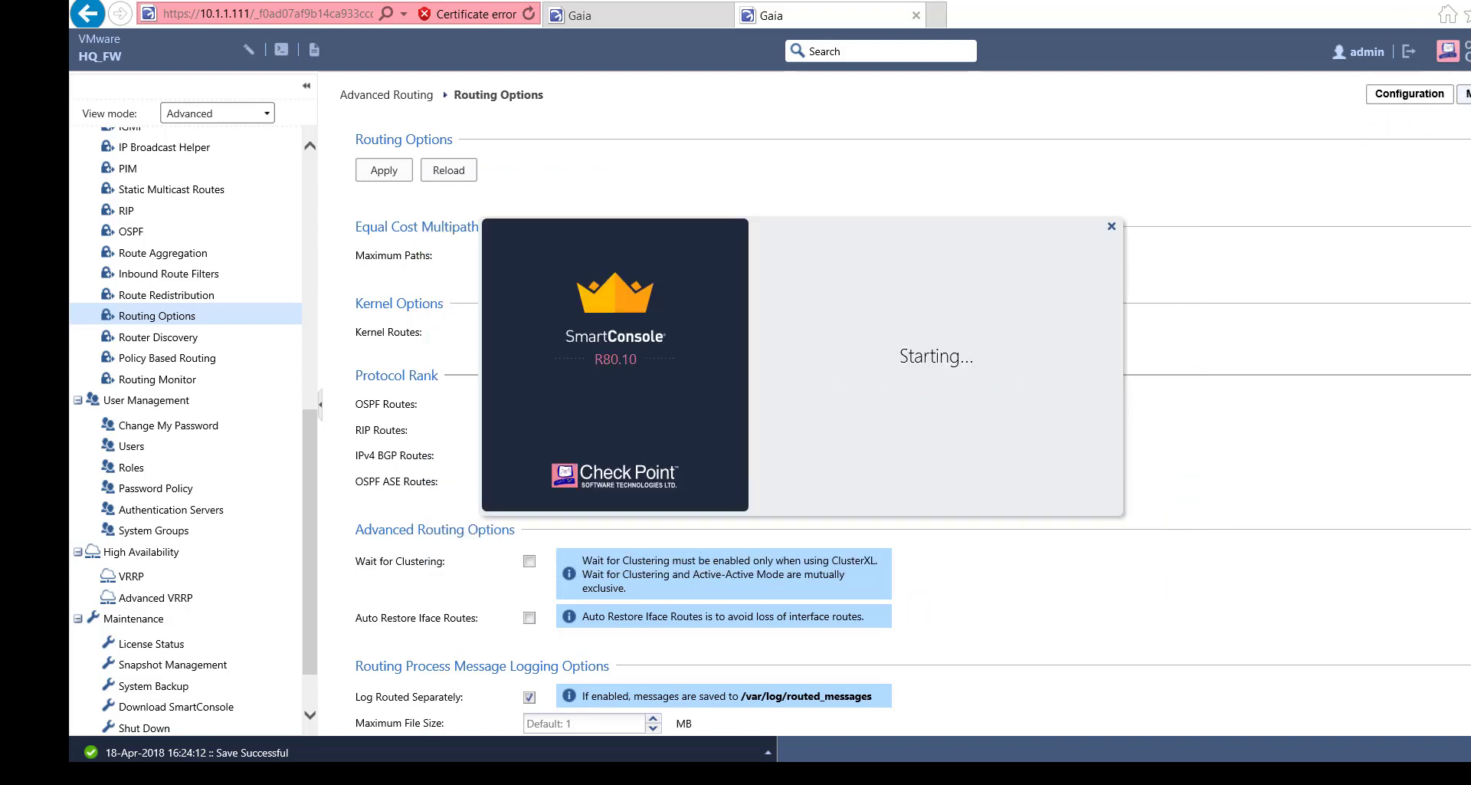
key("alt+F4")
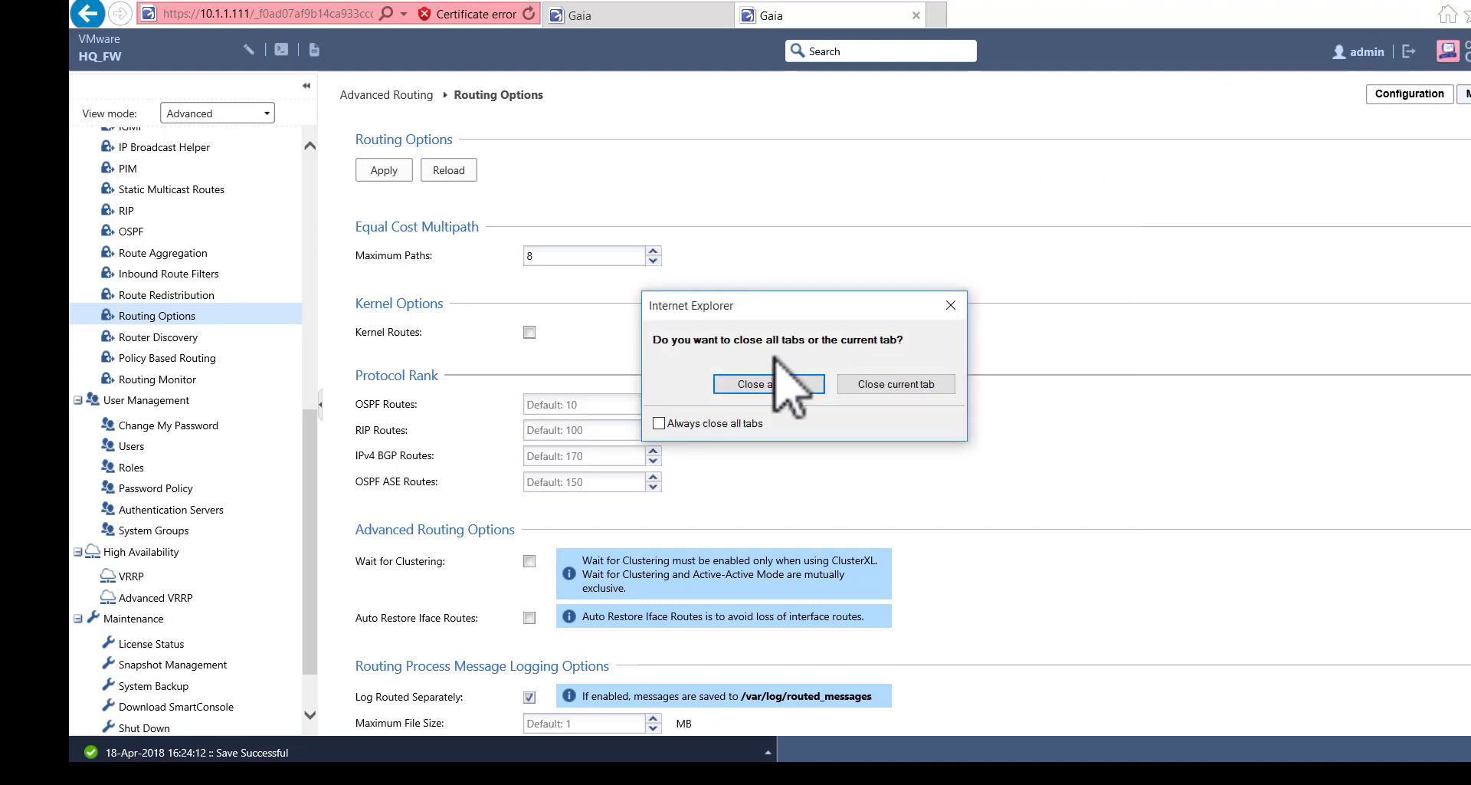
left_click(769, 384)
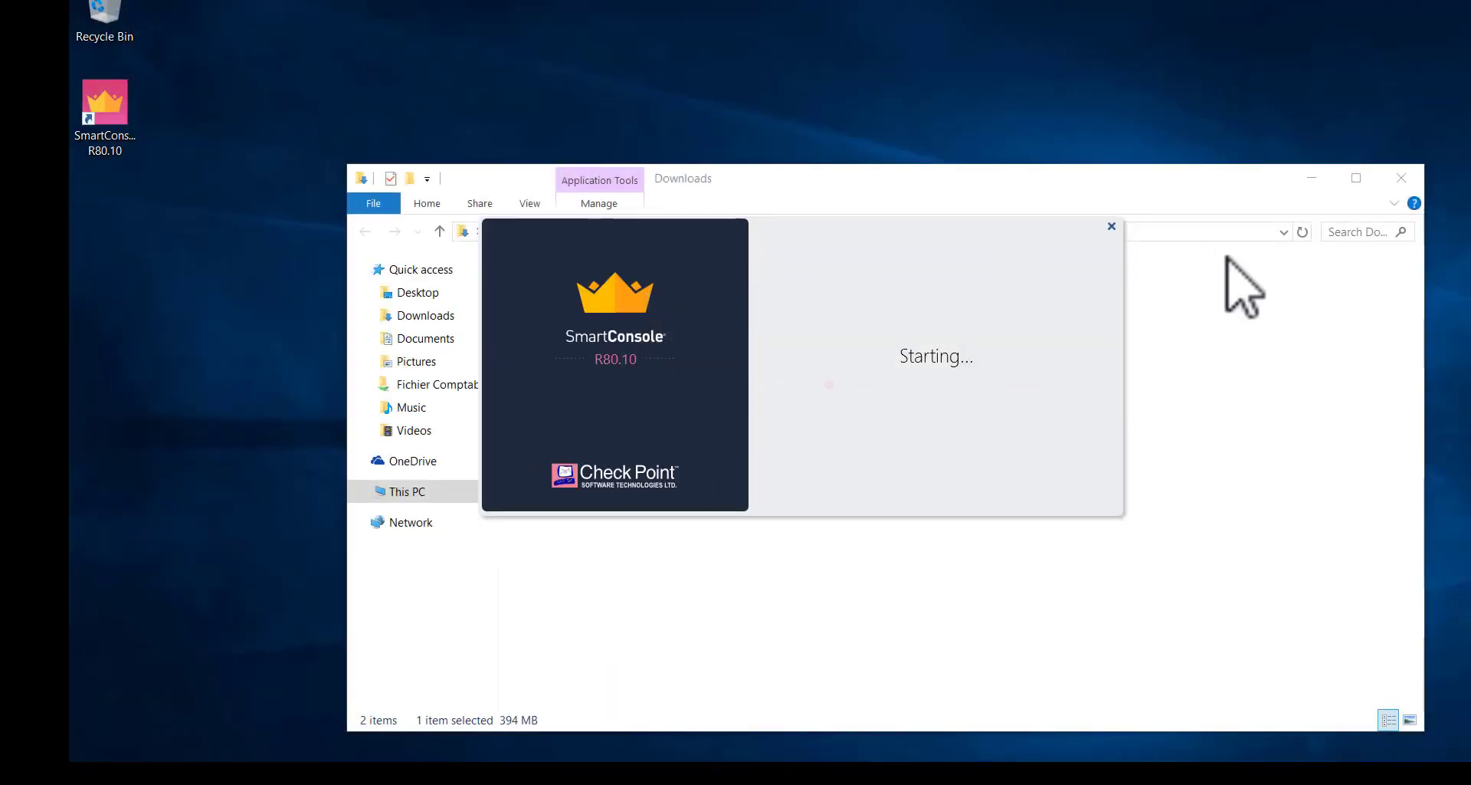
left_click(1400, 179)
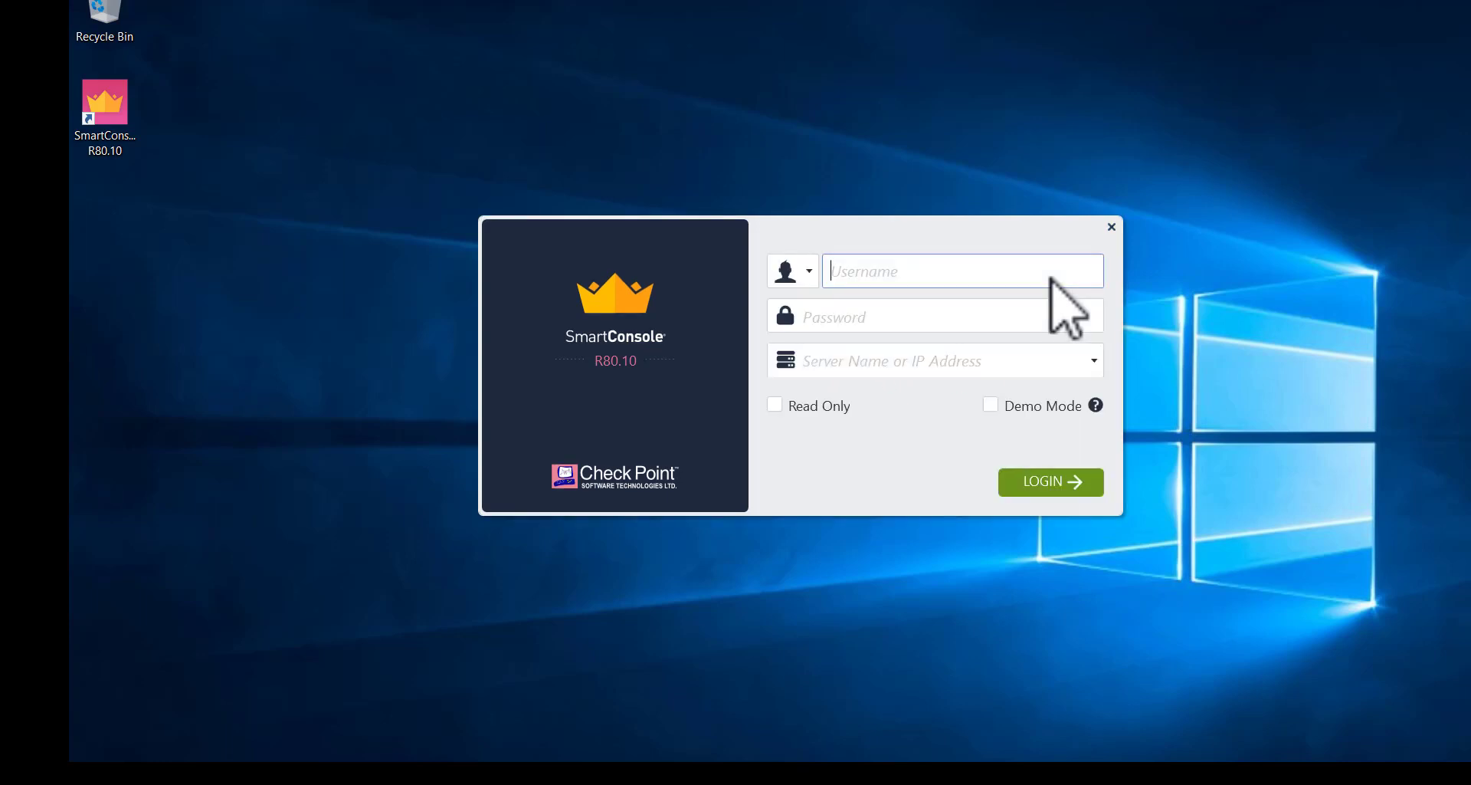
- Log into SmartConsole as admin with the password against server 10.1.1.25
type("admin")
key("Tab")
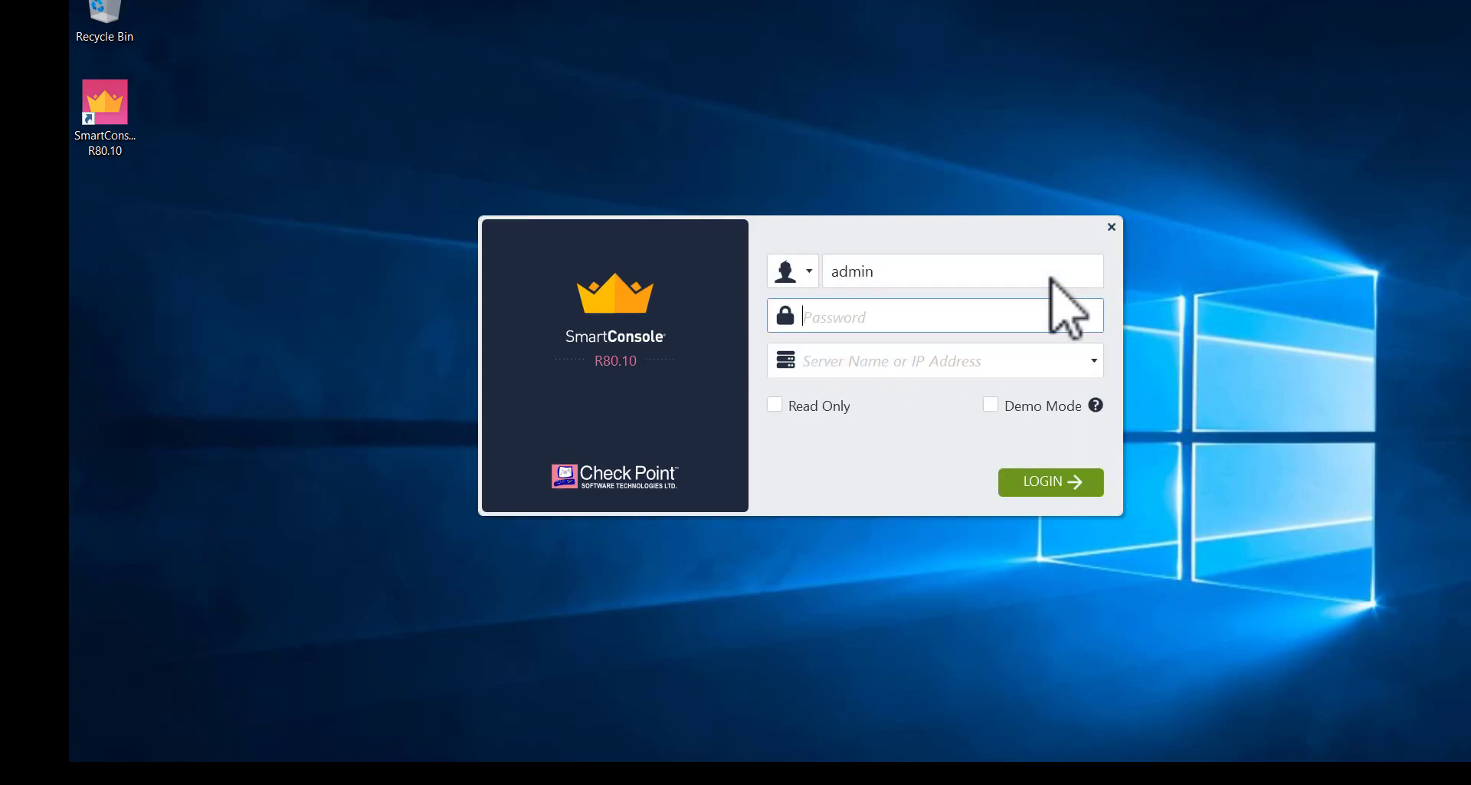
type("p1")
key("Tab")
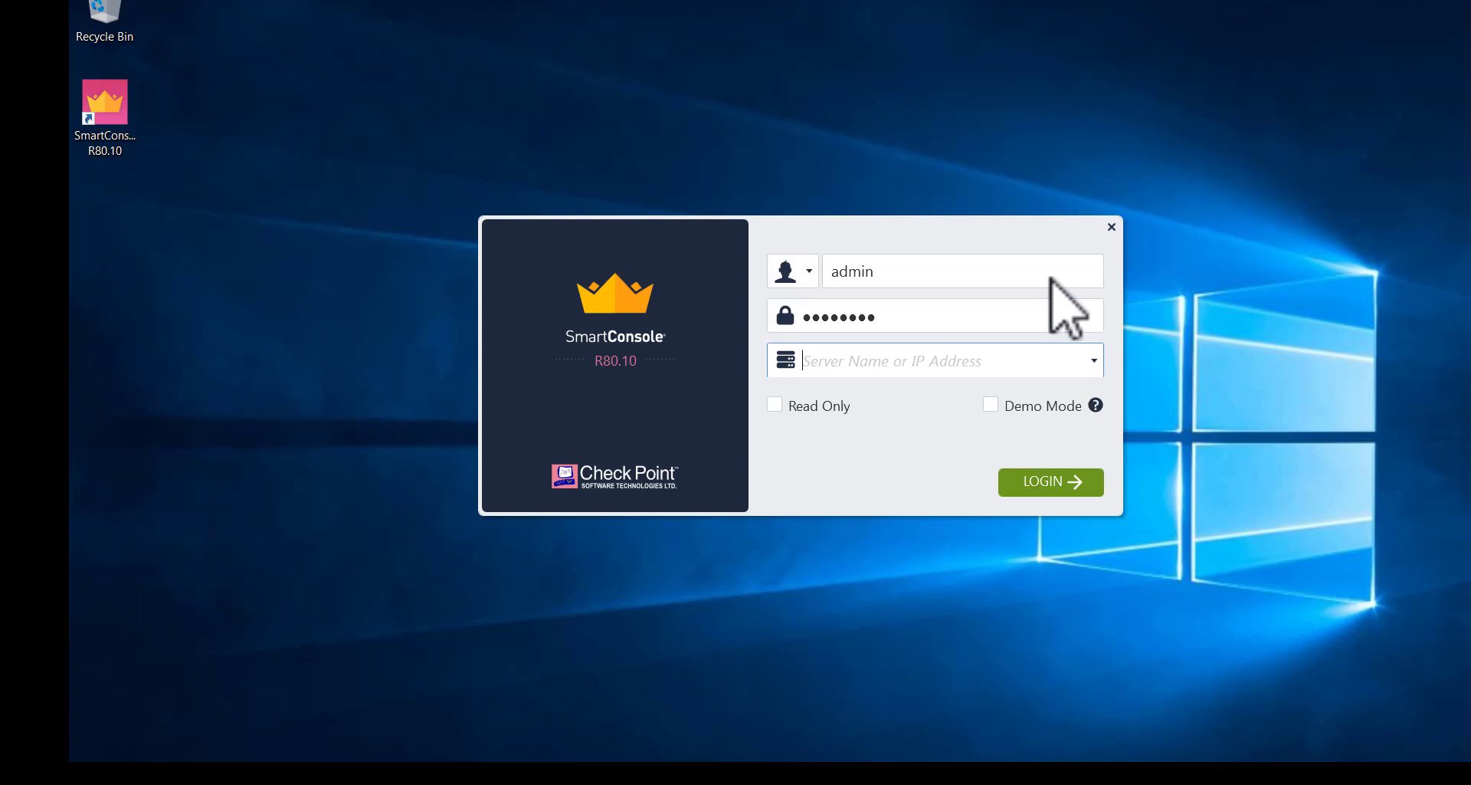
type("10.1.1.25")
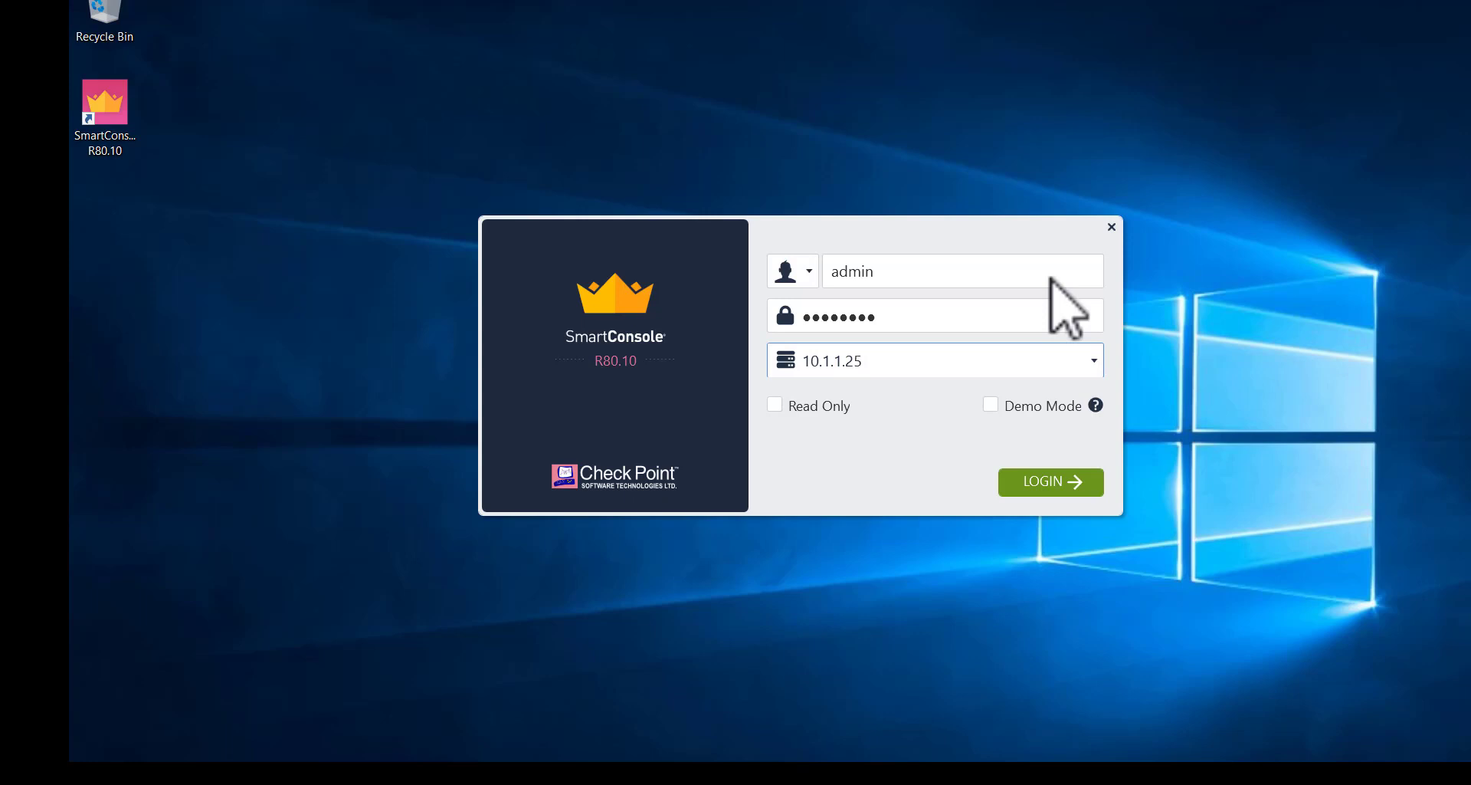
left_click(1020, 477)
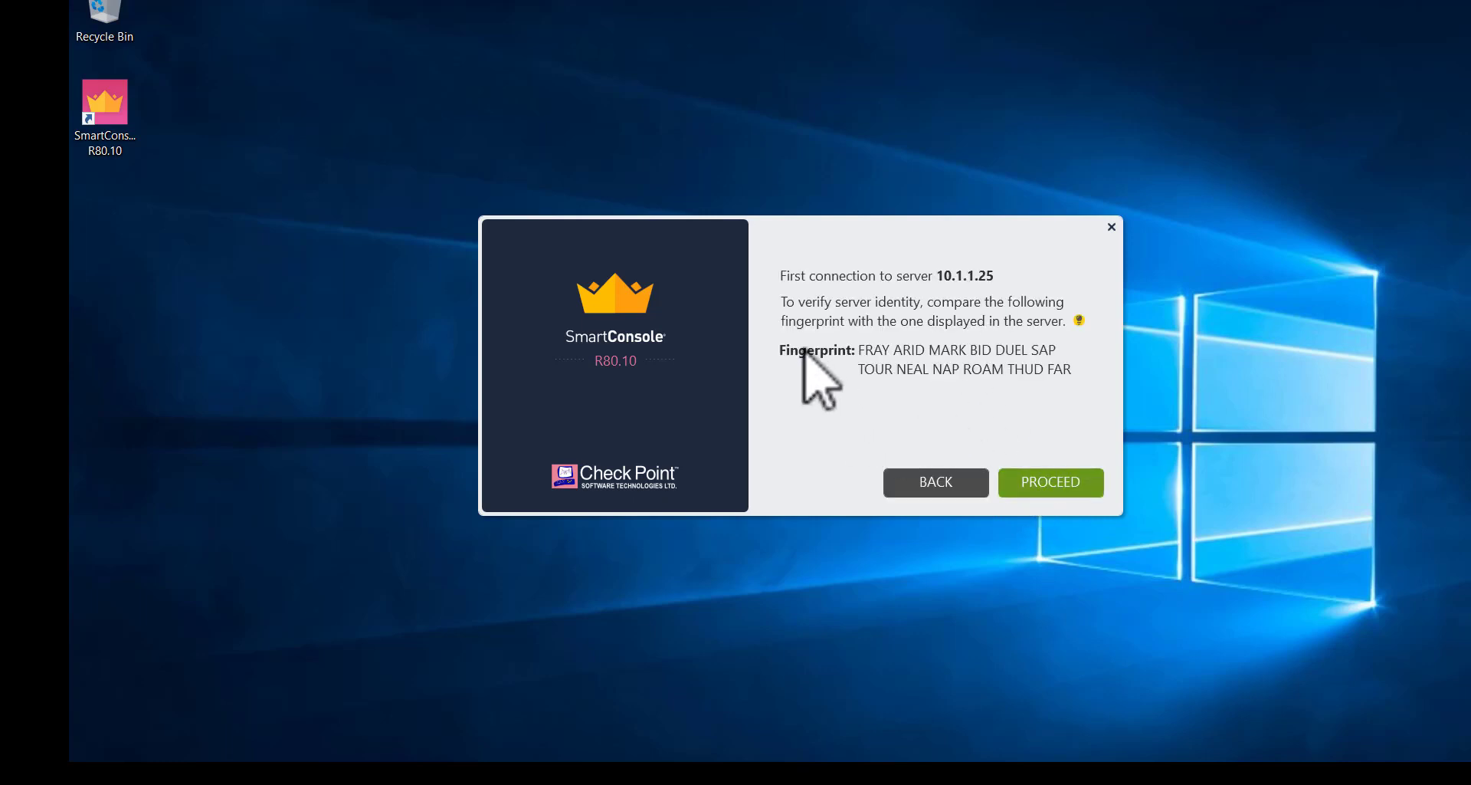
- Accept the 10.1.1.25 fingerprint, then page What's New through to the Manage & Settings slide
left_click_drag(772, 347, 733, 333)
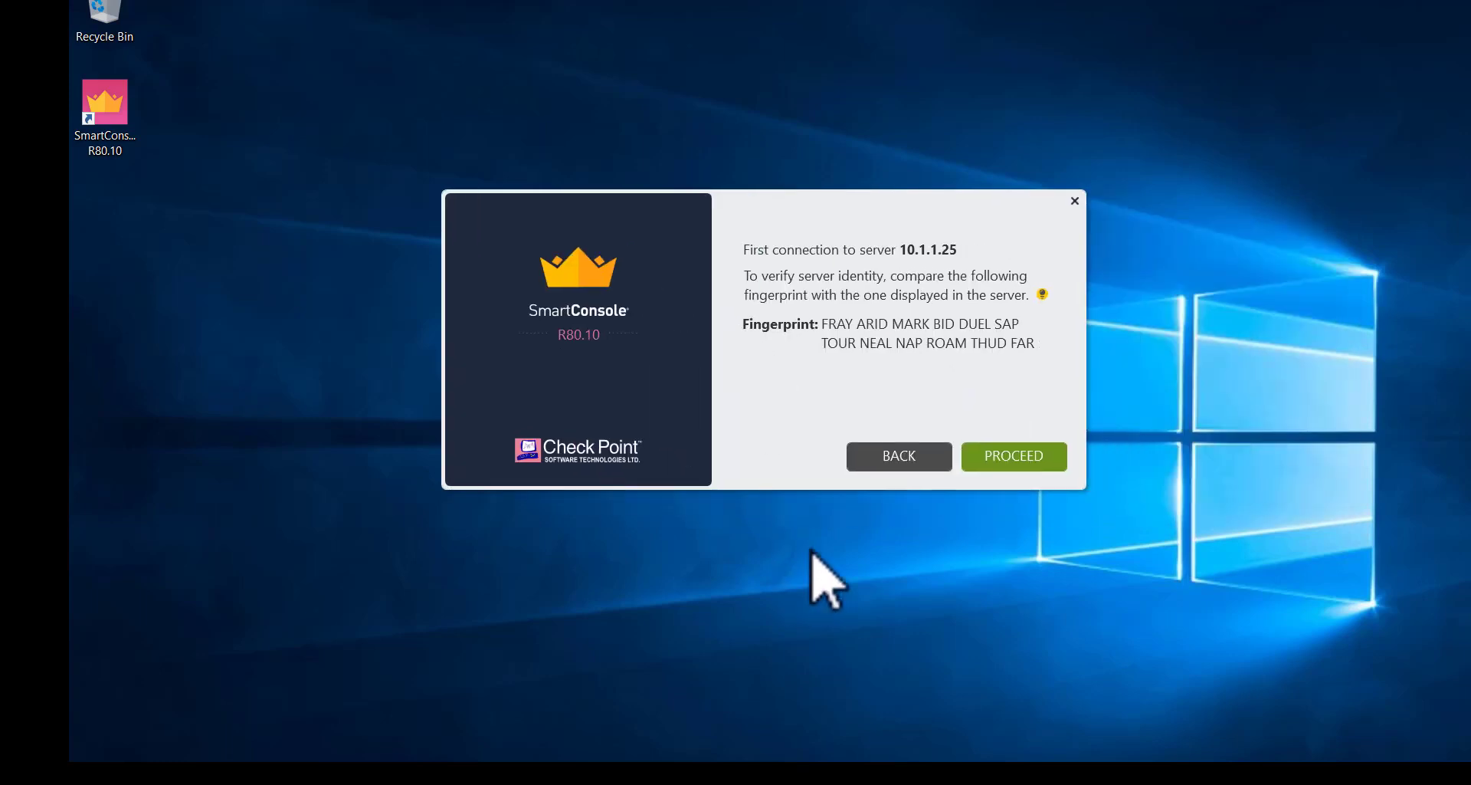
left_click(1013, 458)
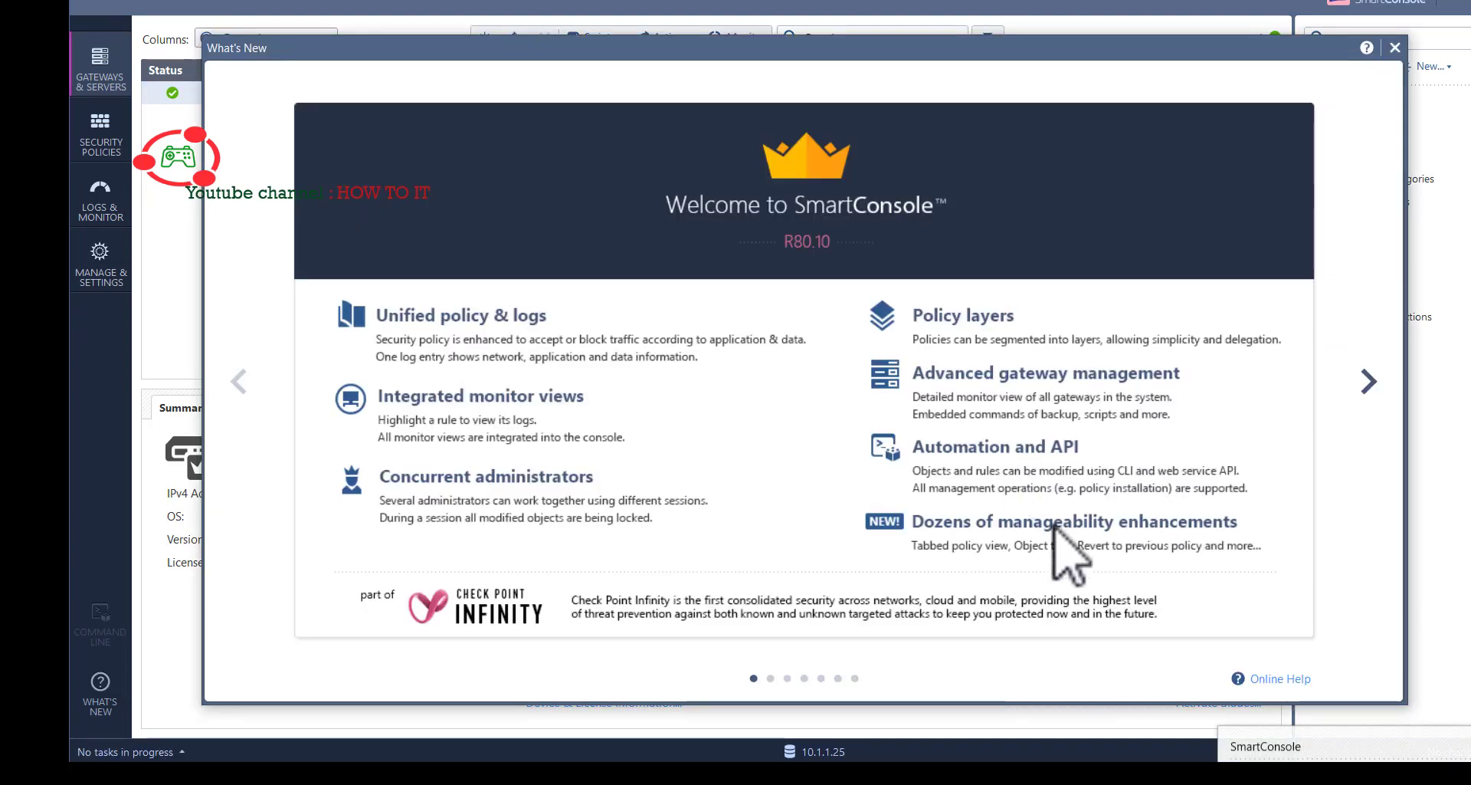
left_click(1369, 382)
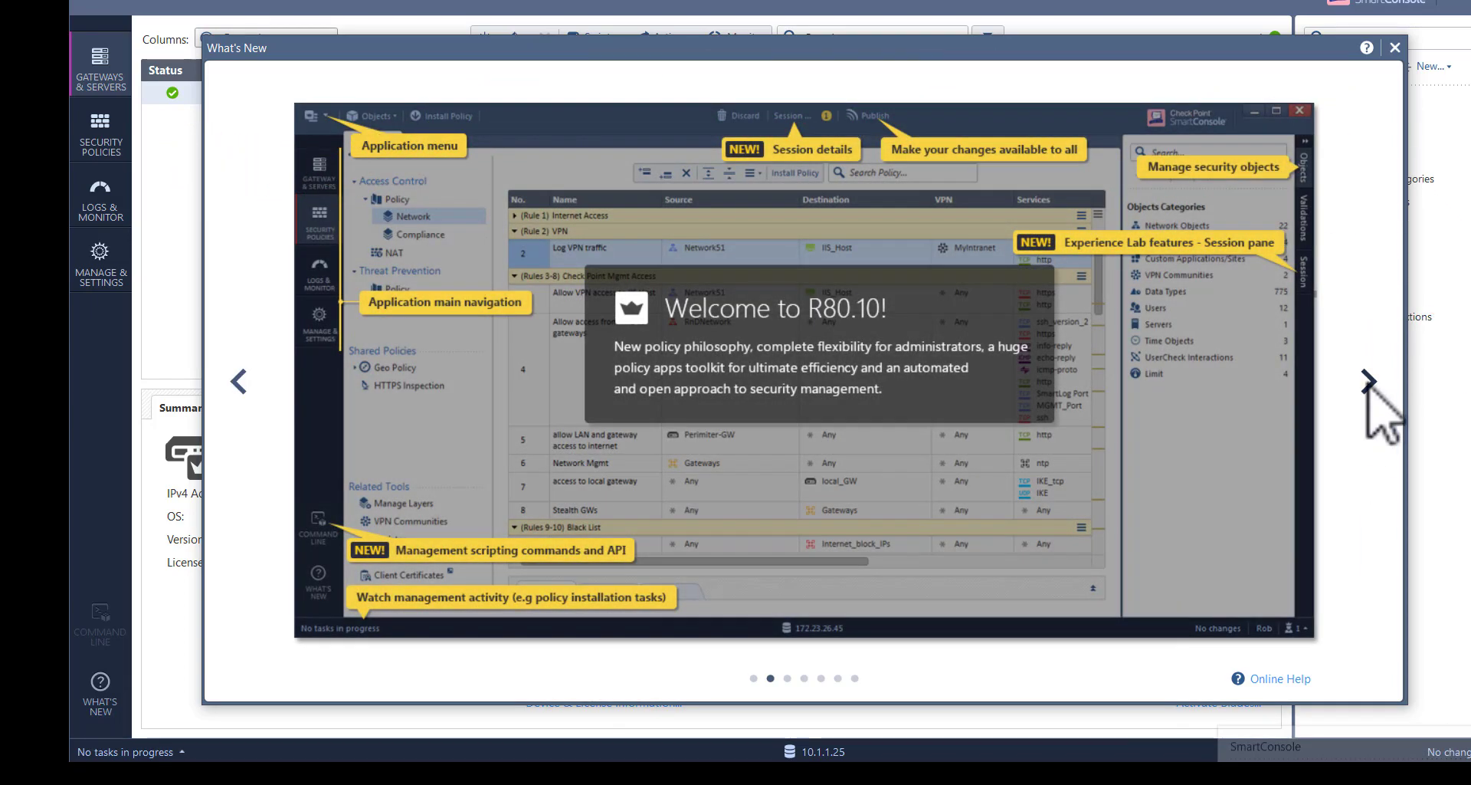
left_click(1369, 381)
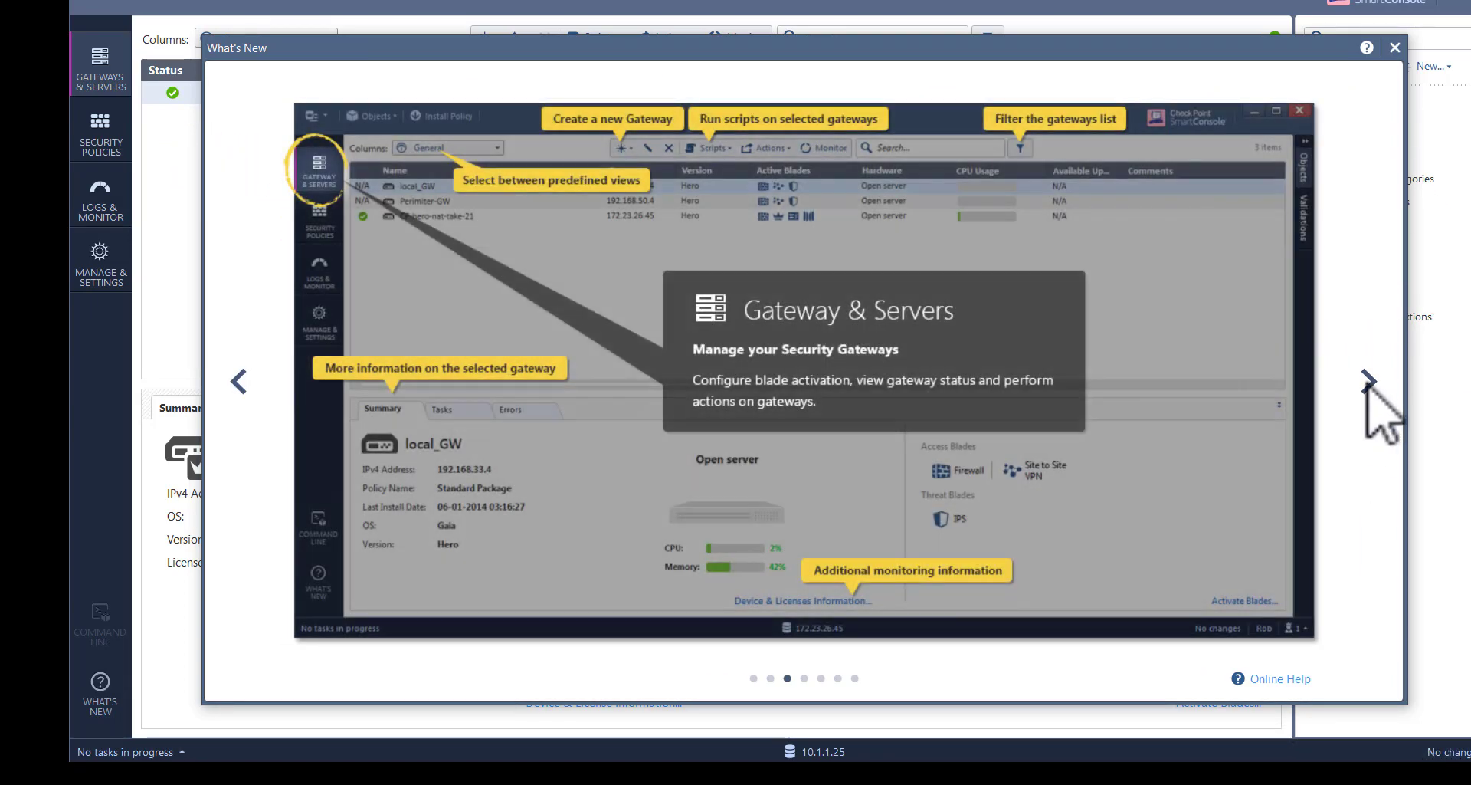
left_click(1368, 382)
left_click(1369, 382)
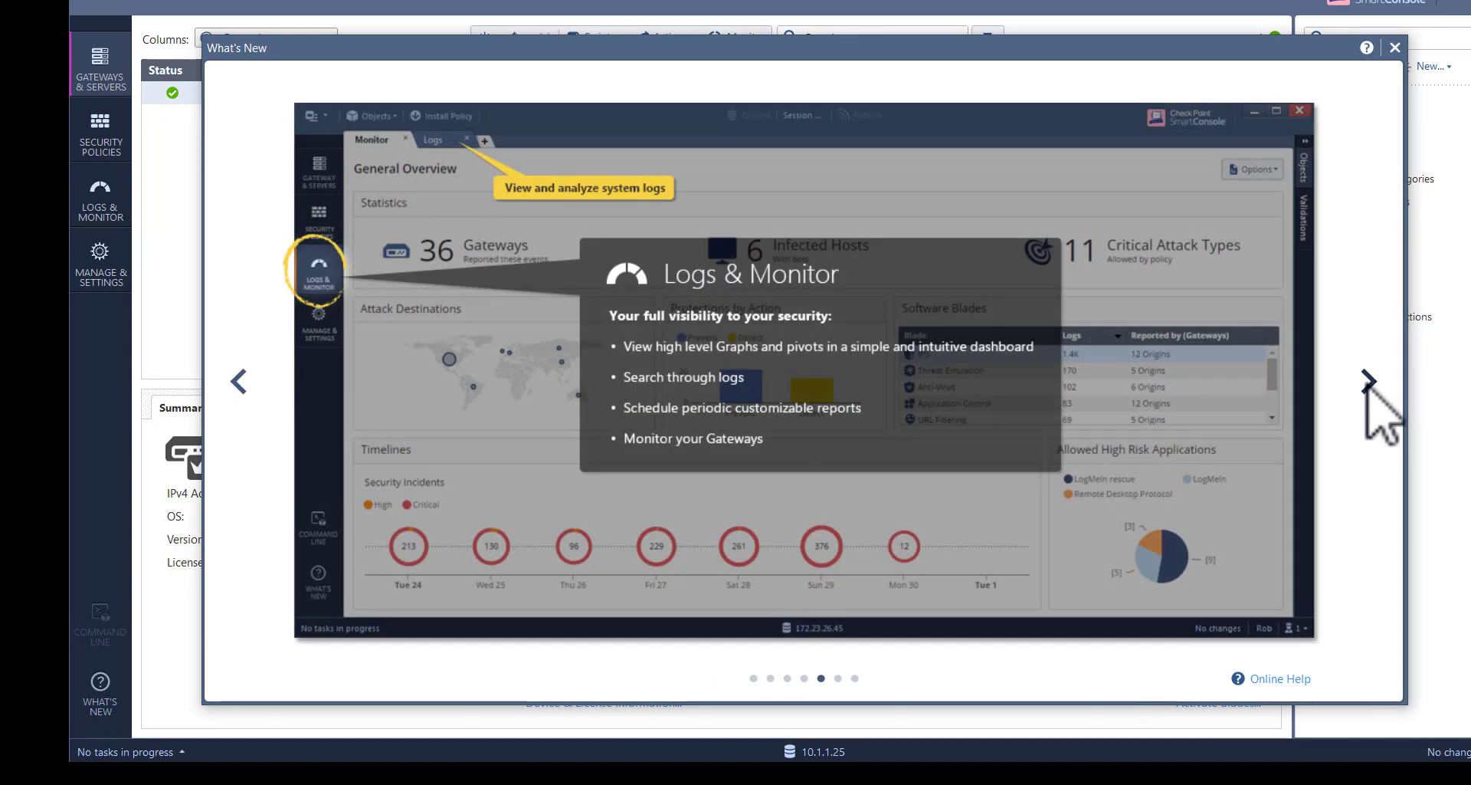
left_click(238, 383)
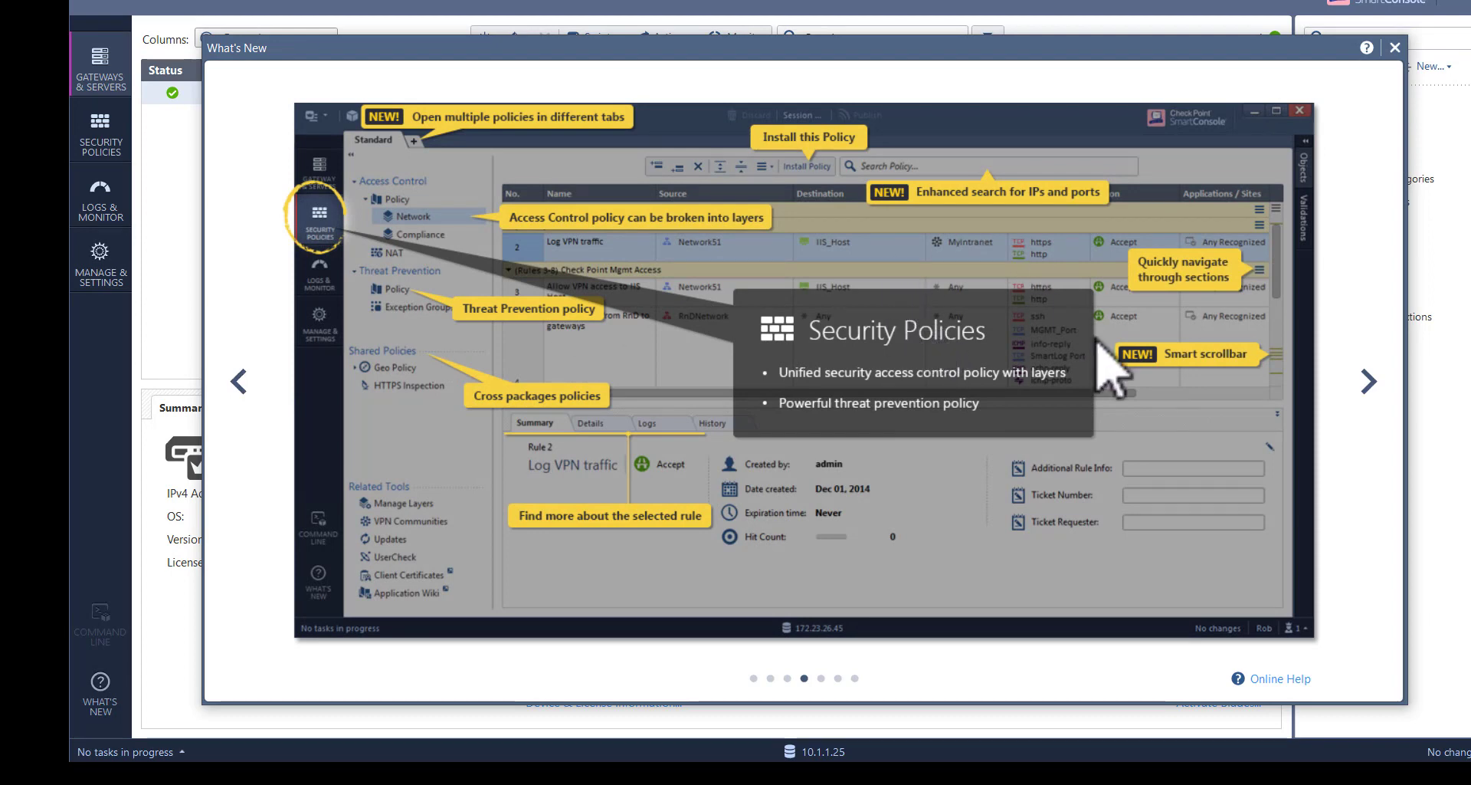
left_click(1380, 384)
double_click(1386, 386)
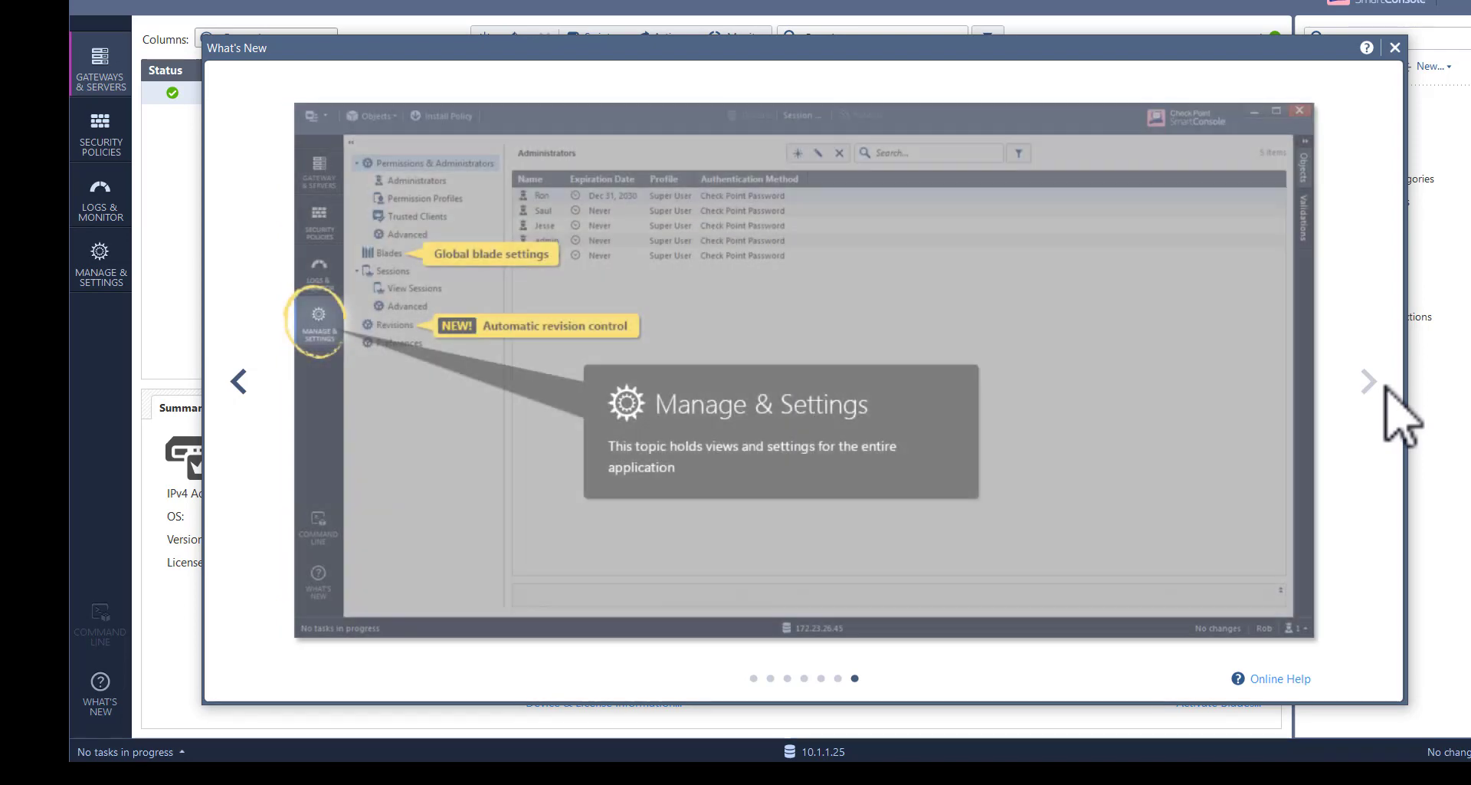